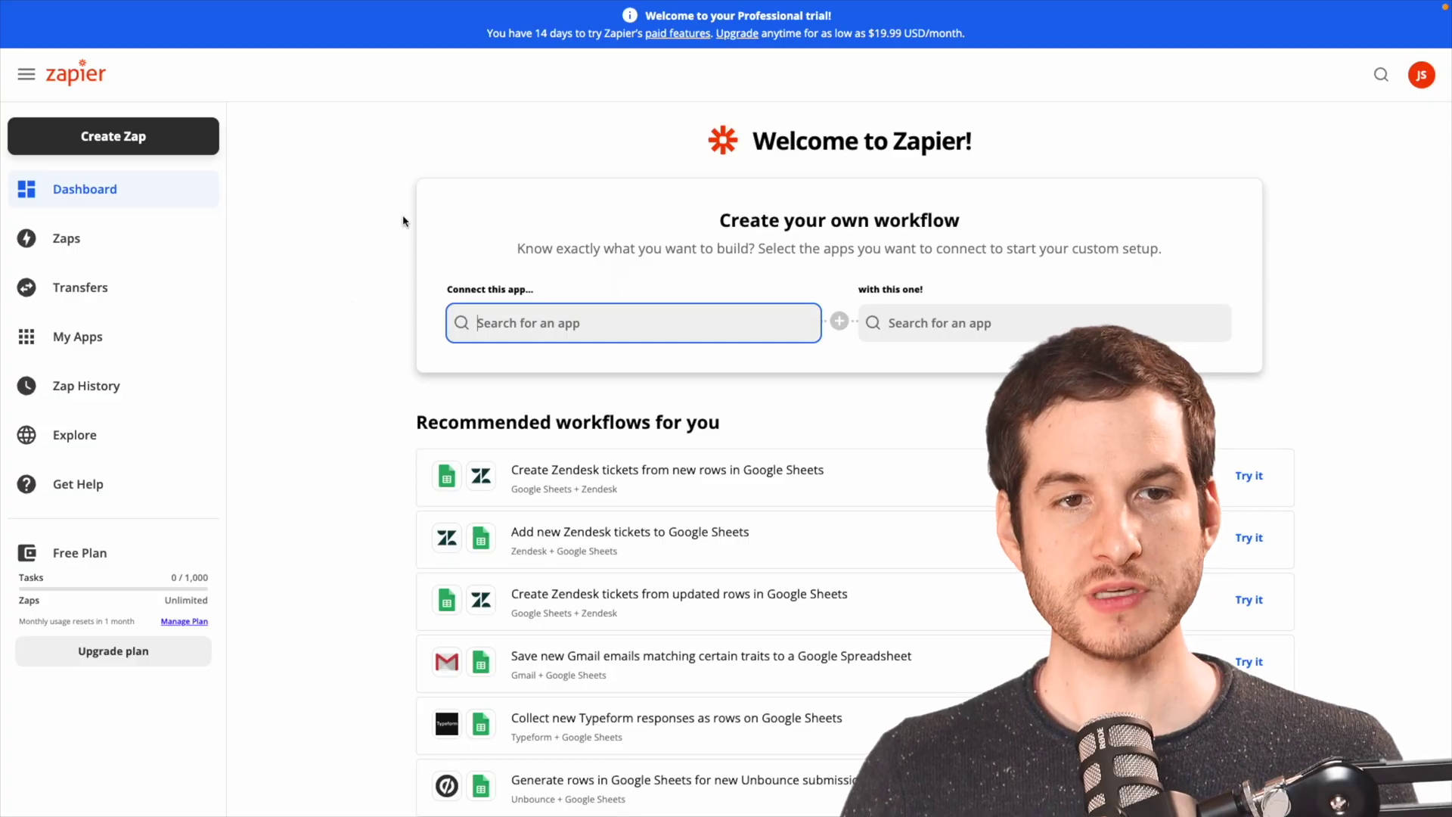
Start a new zap with a Webhooks by Zapier Catch Hook trigger and copy its webhook URL.
{"action": "left_click", "coordinate": [116, 144]}
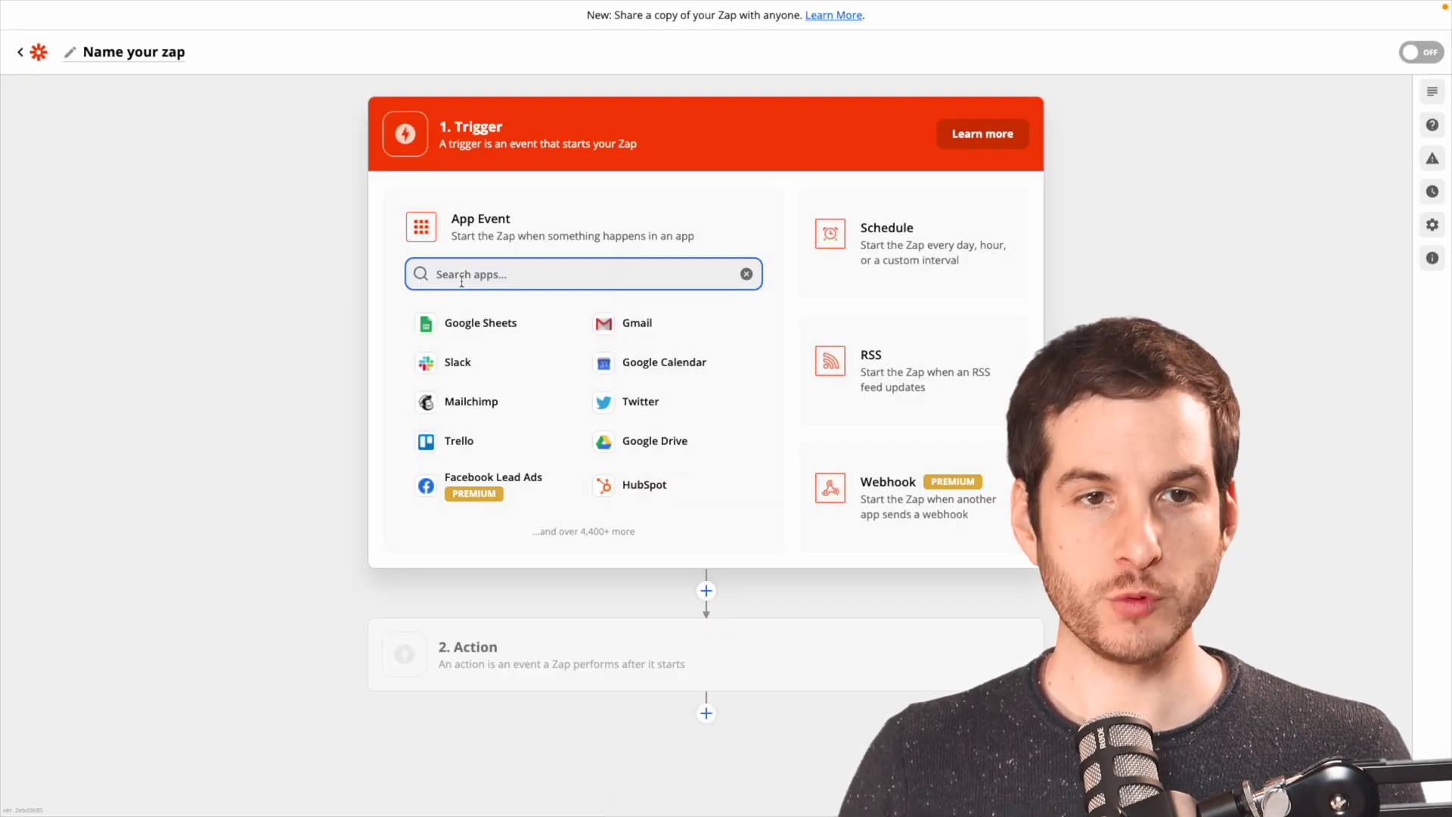
{"action": "type", "text": "web"}
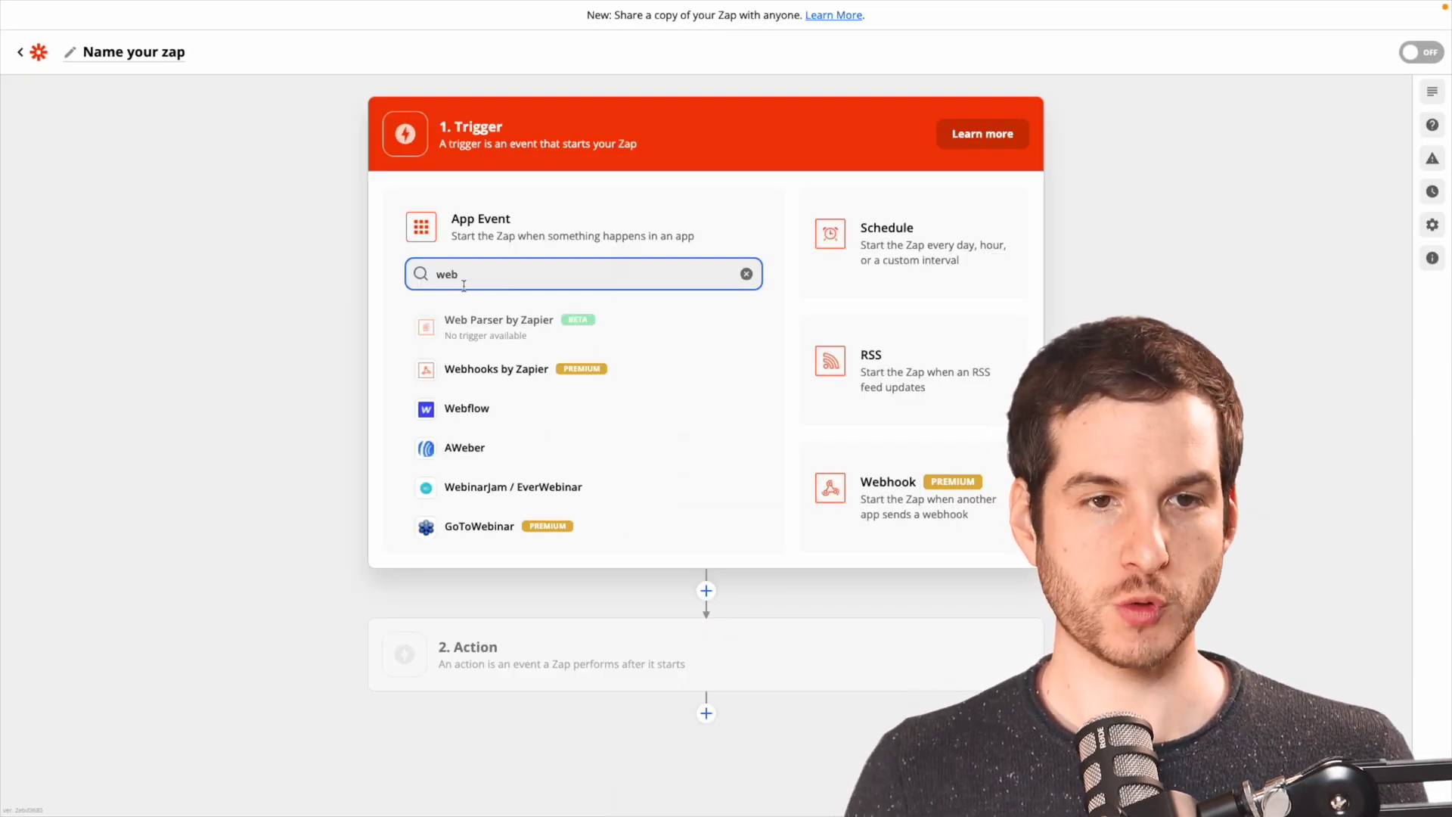
{"action": "left_click", "coordinate": [490, 378]}
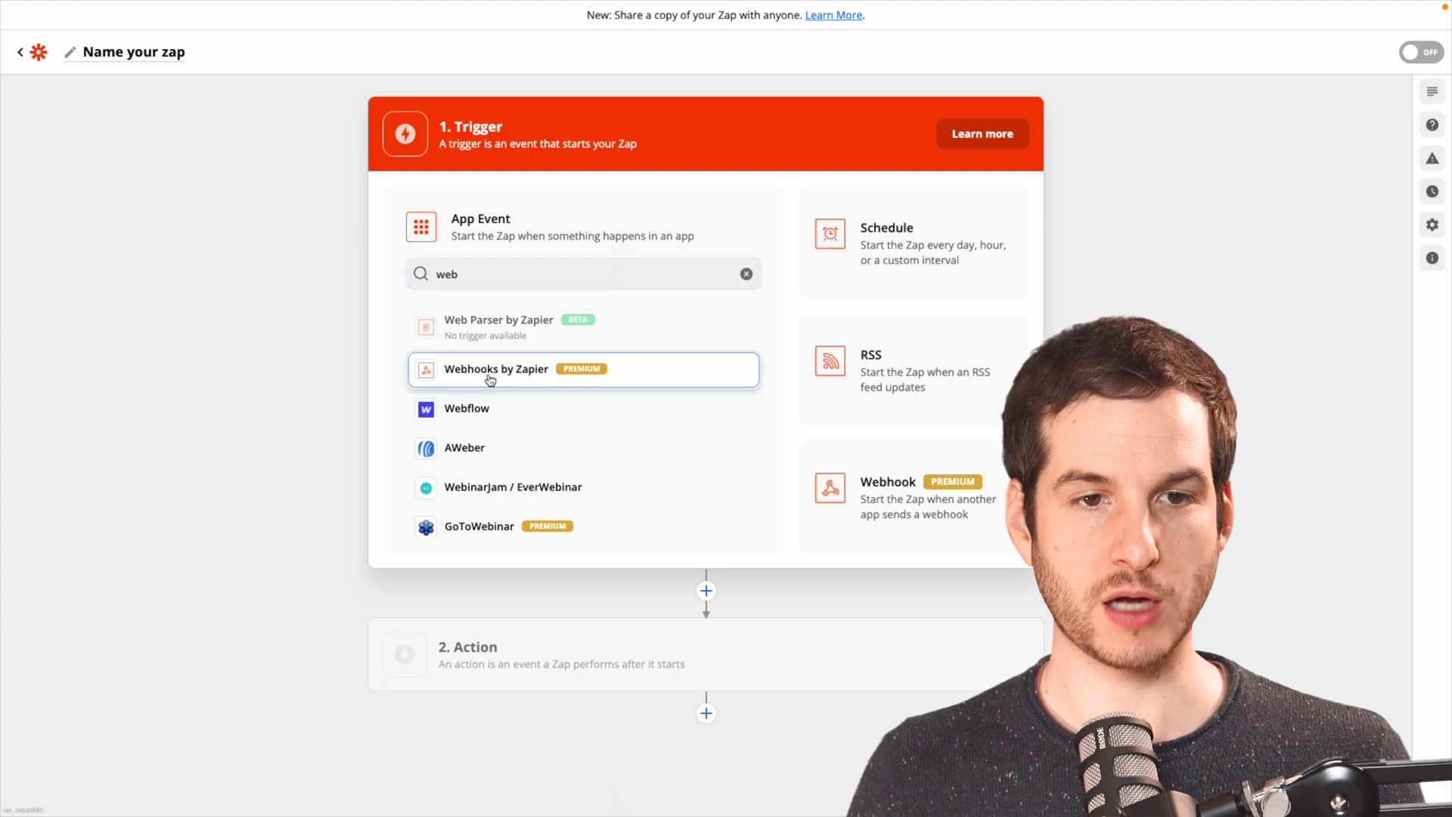
{"action": "left_click", "coordinate": [446, 331]}
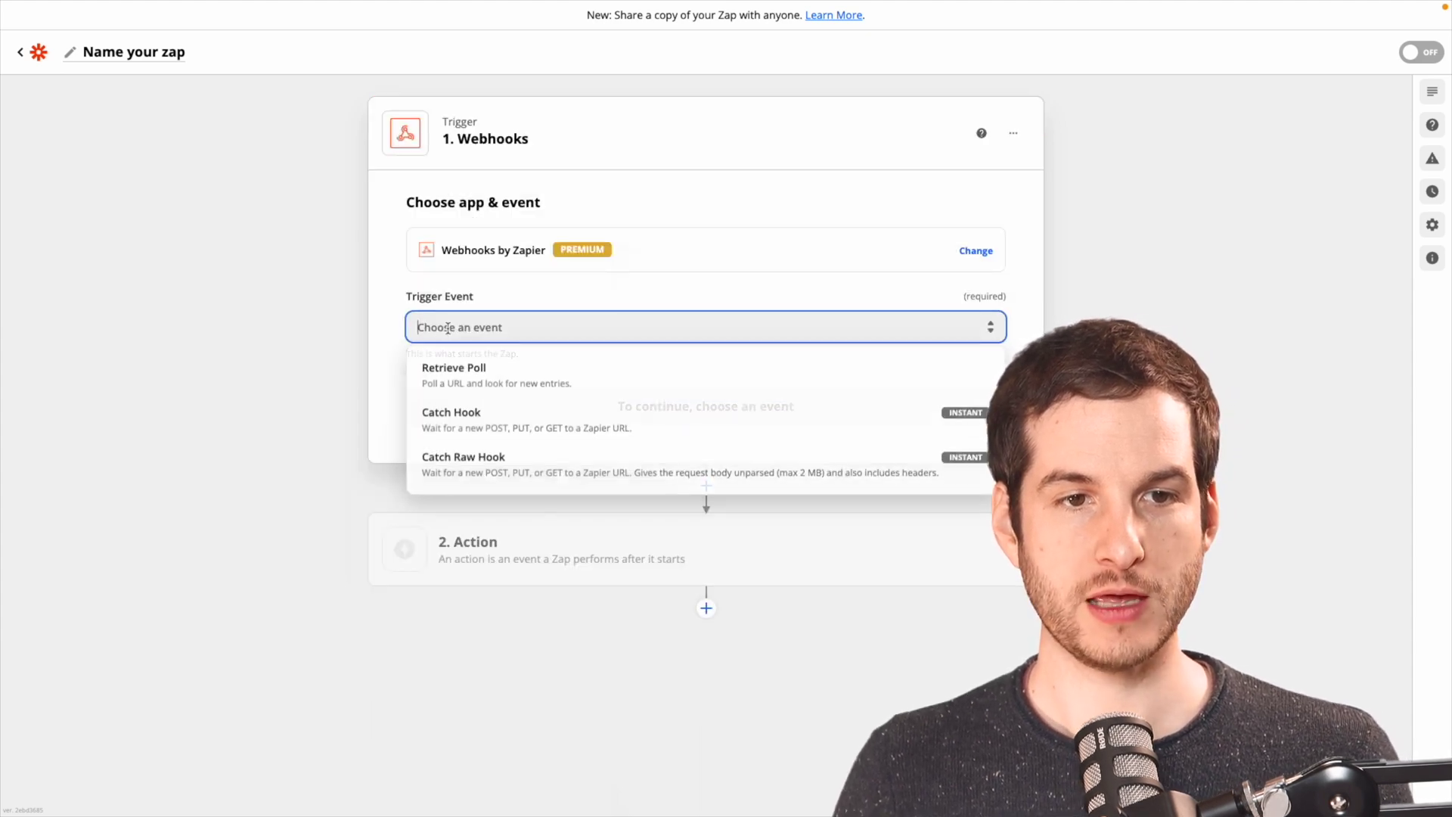
{"action": "left_click", "coordinate": [472, 430]}
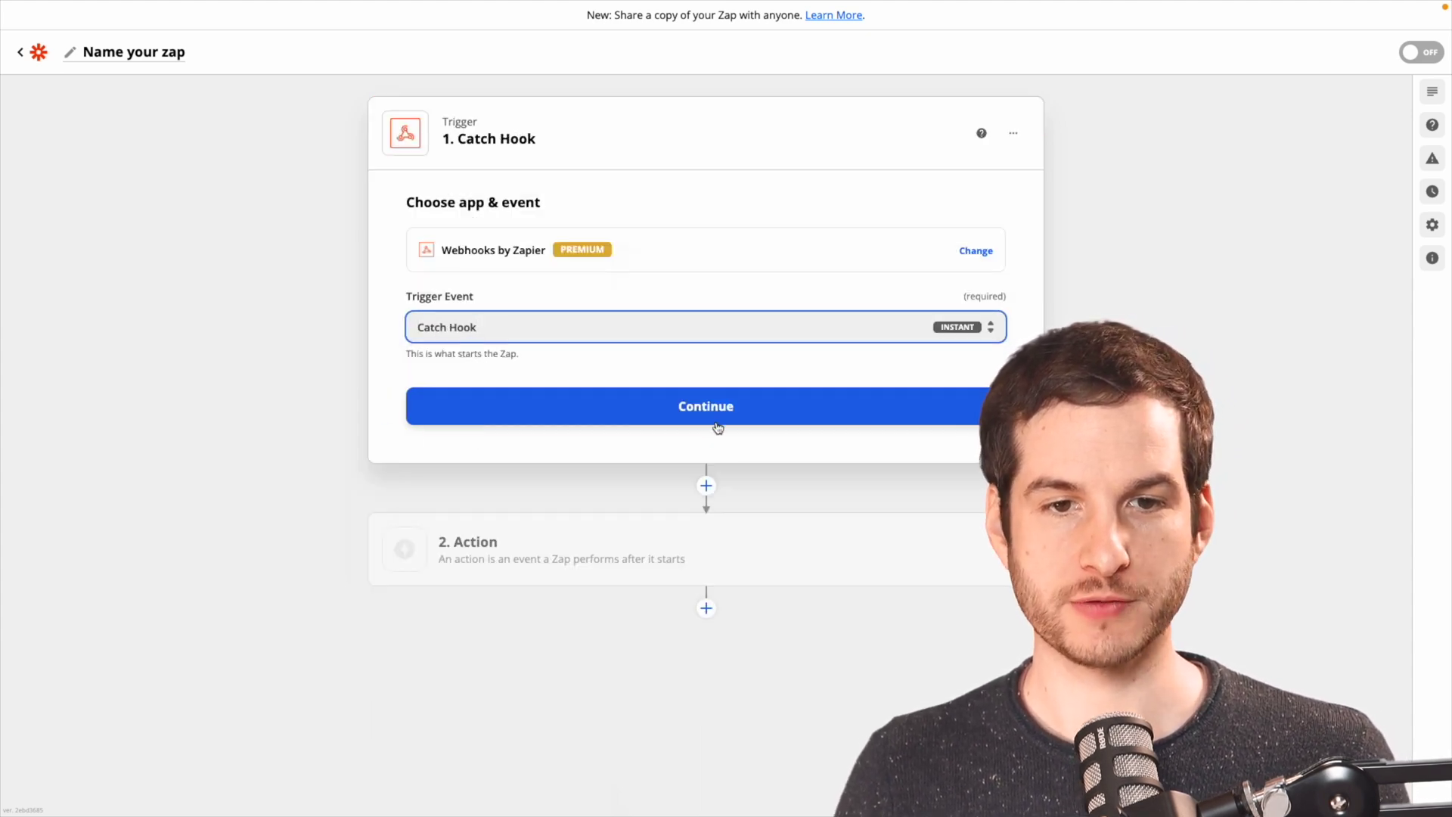
{"action": "left_click", "coordinate": [713, 416]}
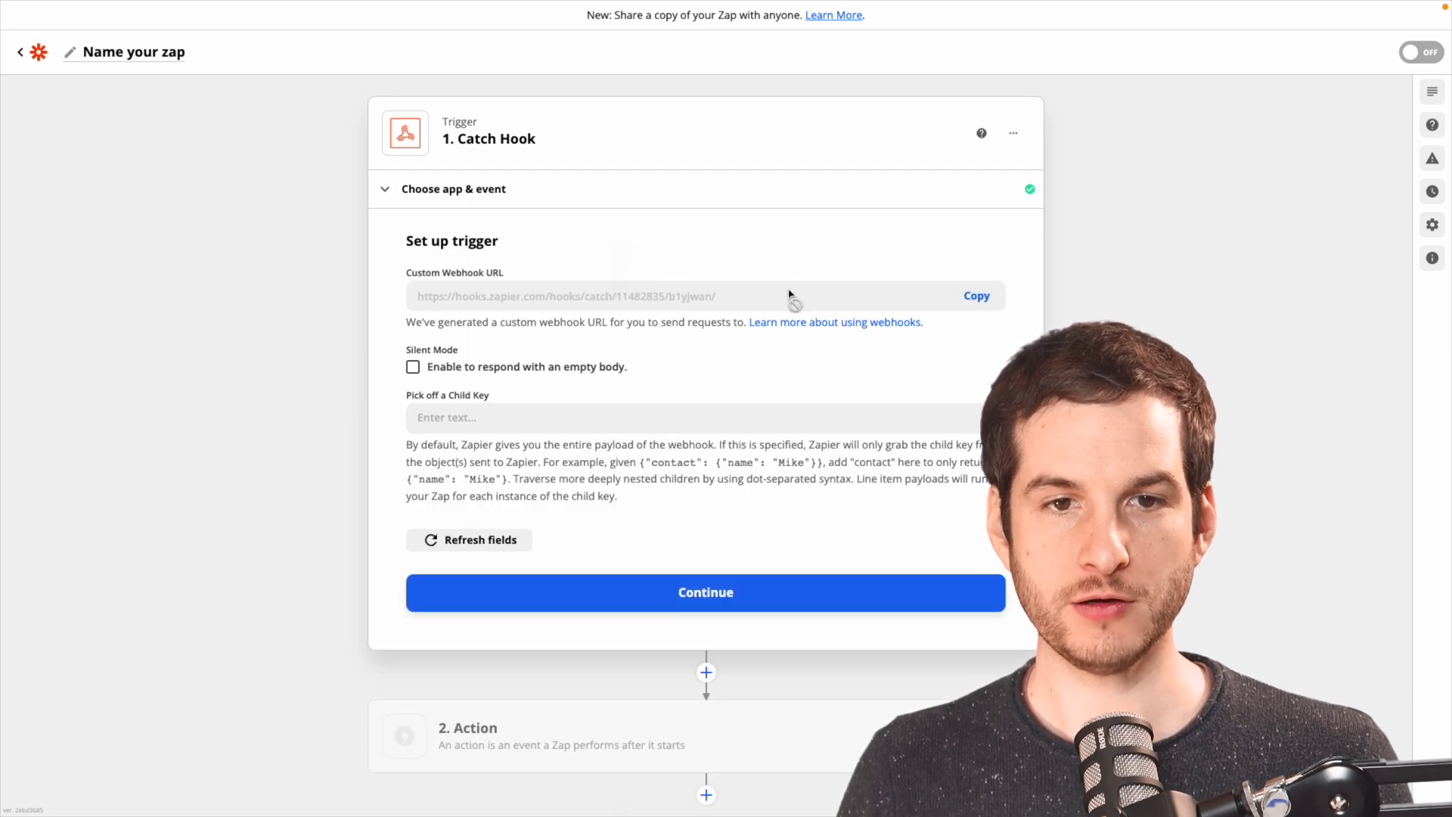
{"action": "left_click", "coordinate": [983, 297]}
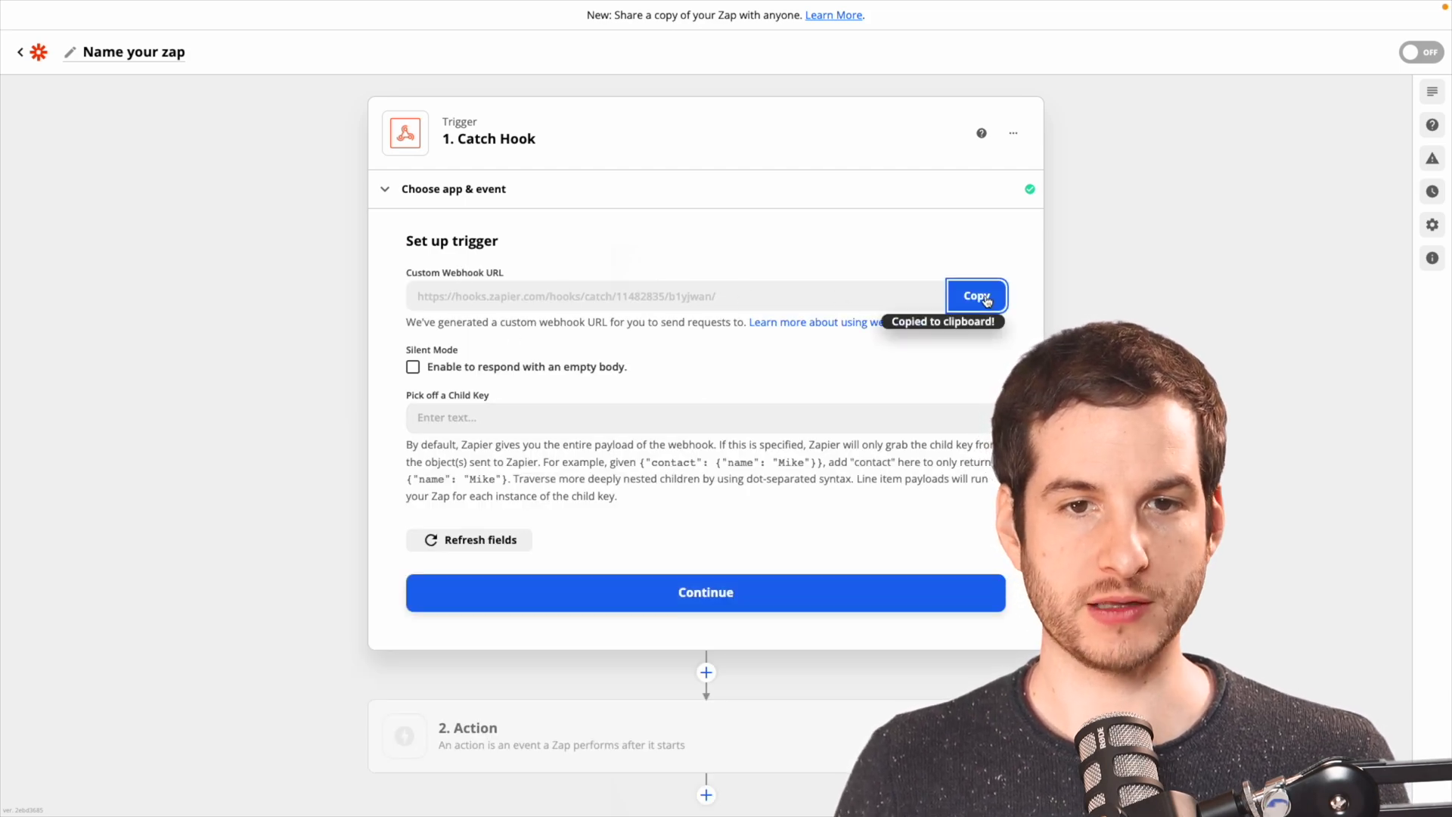
Paste the webhook URL into sheet cell H2, removing its trailing slash.
{"action": "left_click", "coordinate": [715, 592]}
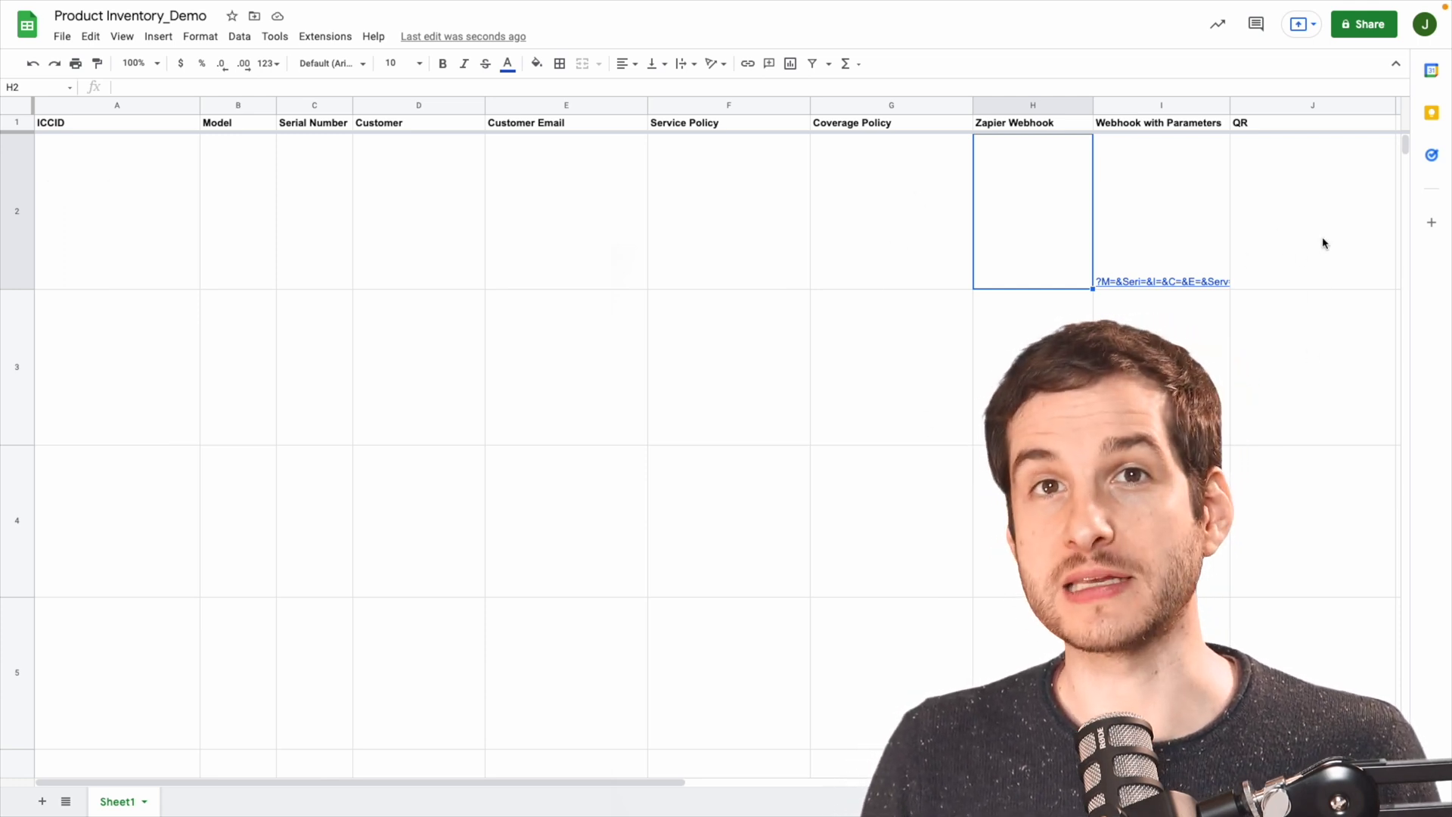
{"action": "double_click", "coordinate": [1025, 205]}
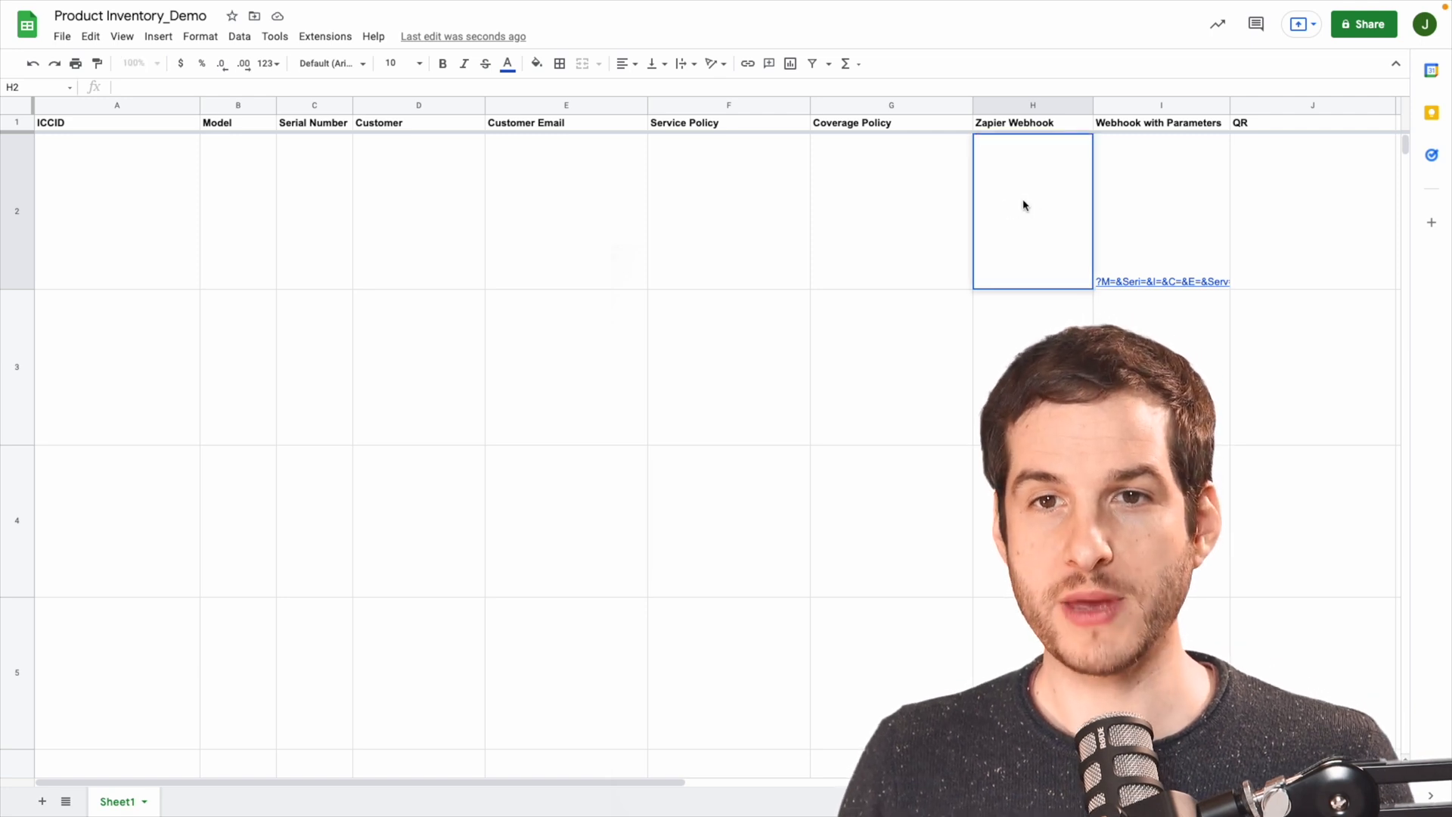
{"action": "key", "text": "ctrl+v"}
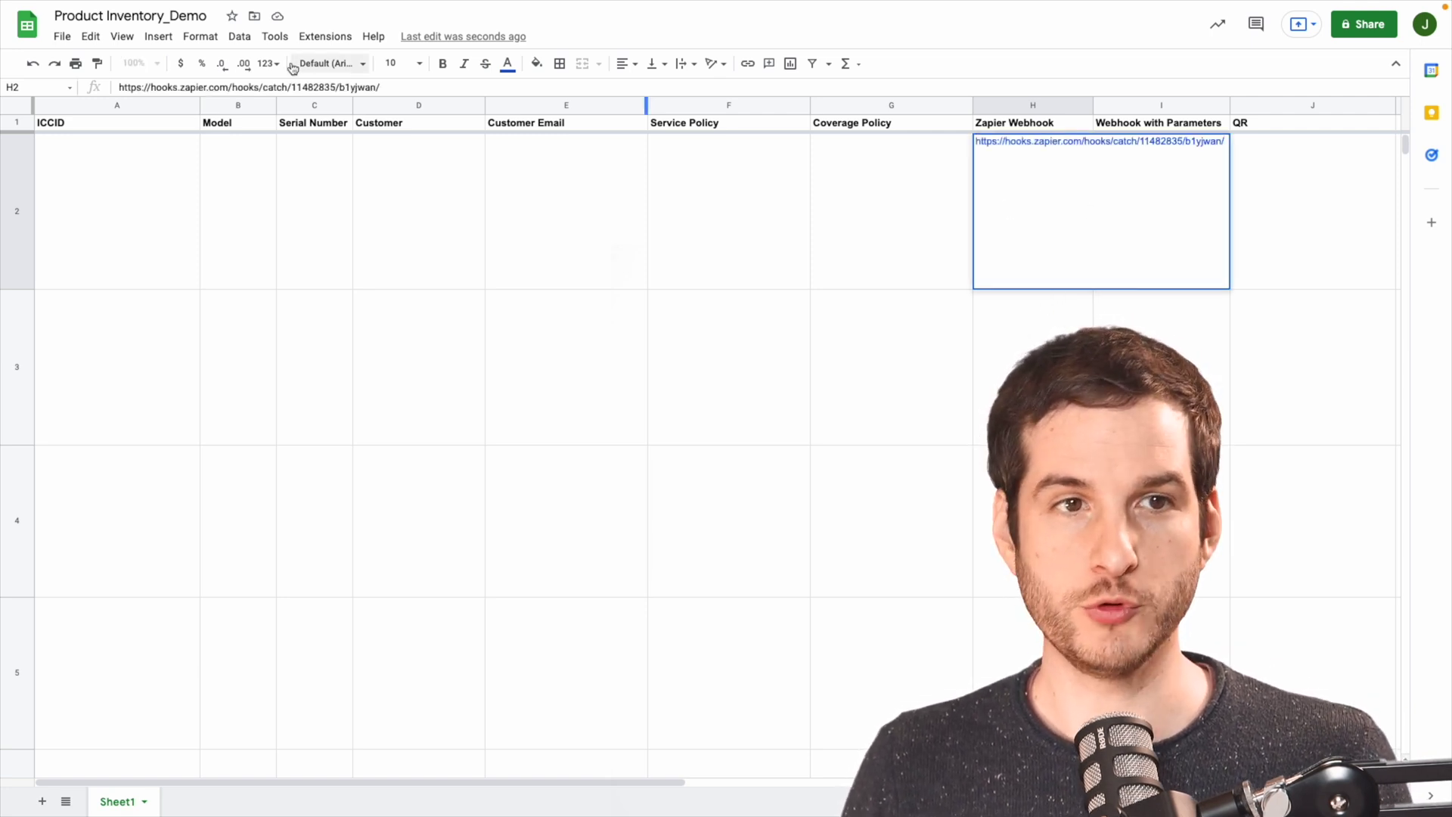
{"action": "left_click", "coordinate": [402, 89]}
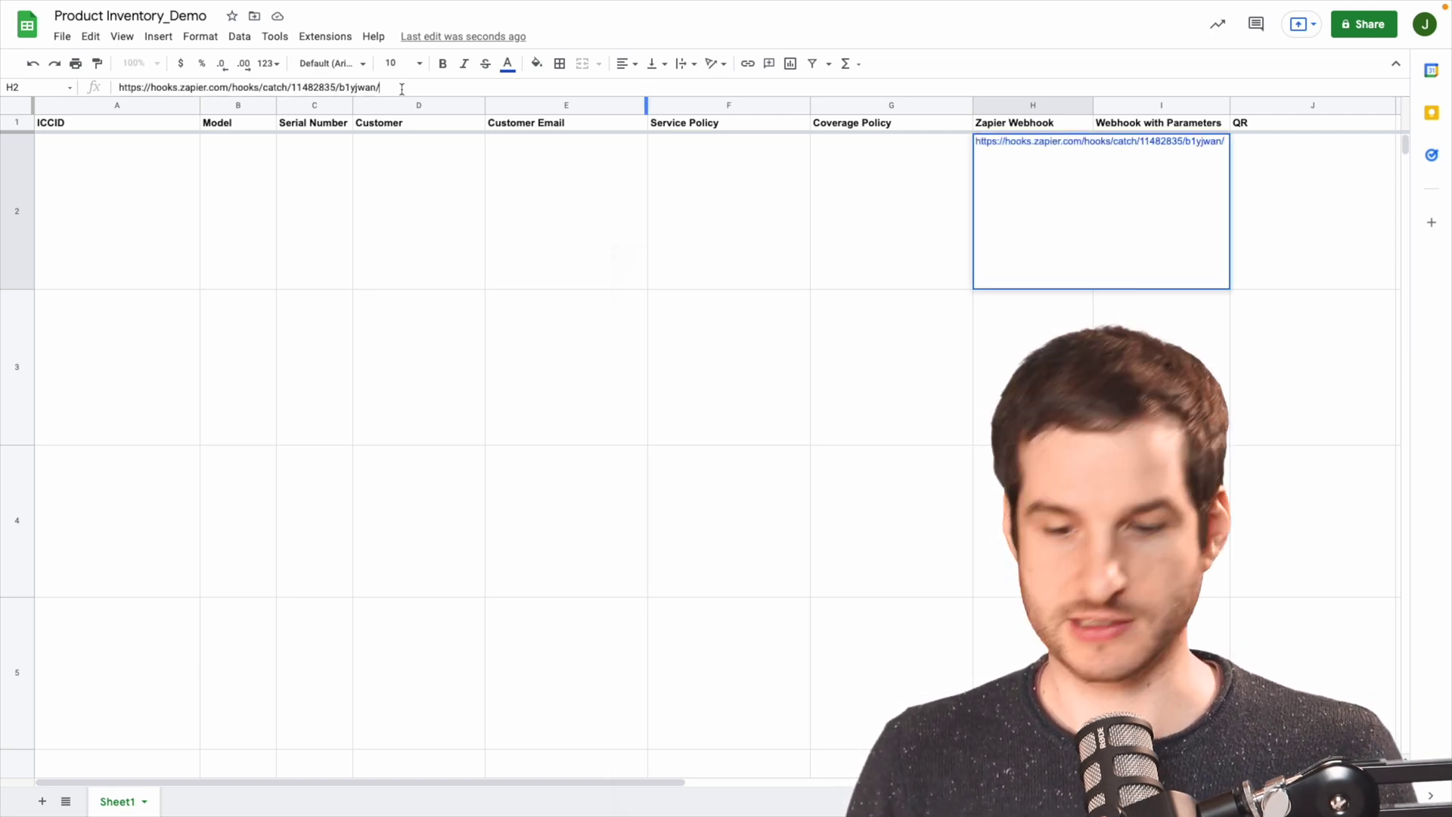
{"action": "left_click", "coordinate": [338, 218]}
Select cell A2, then open EMnify's SIM Inventory and select the second SIM's ICCID.
{"action": "left_click", "coordinate": [119, 222]}
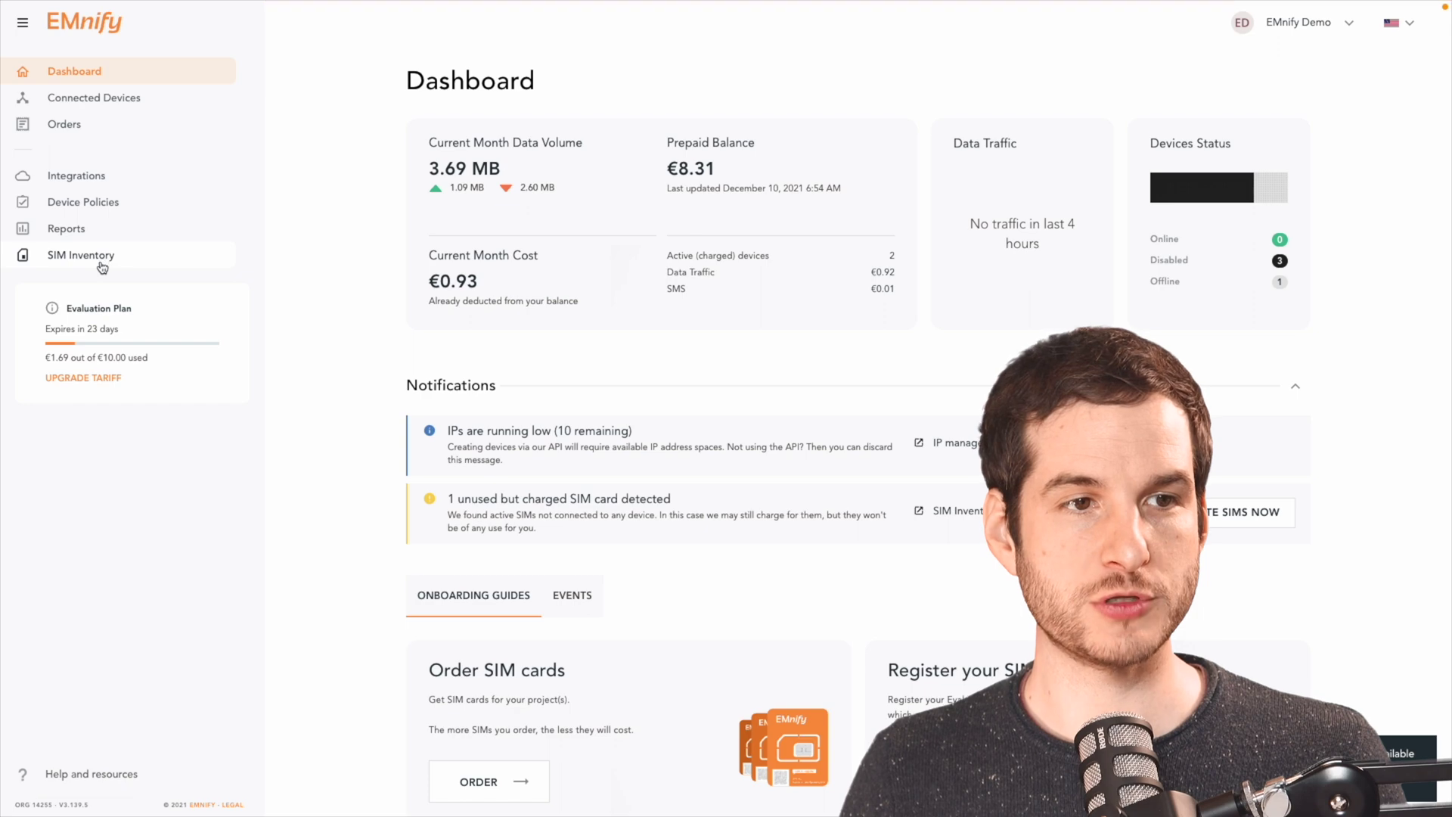
{"action": "left_click", "coordinate": [101, 261]}
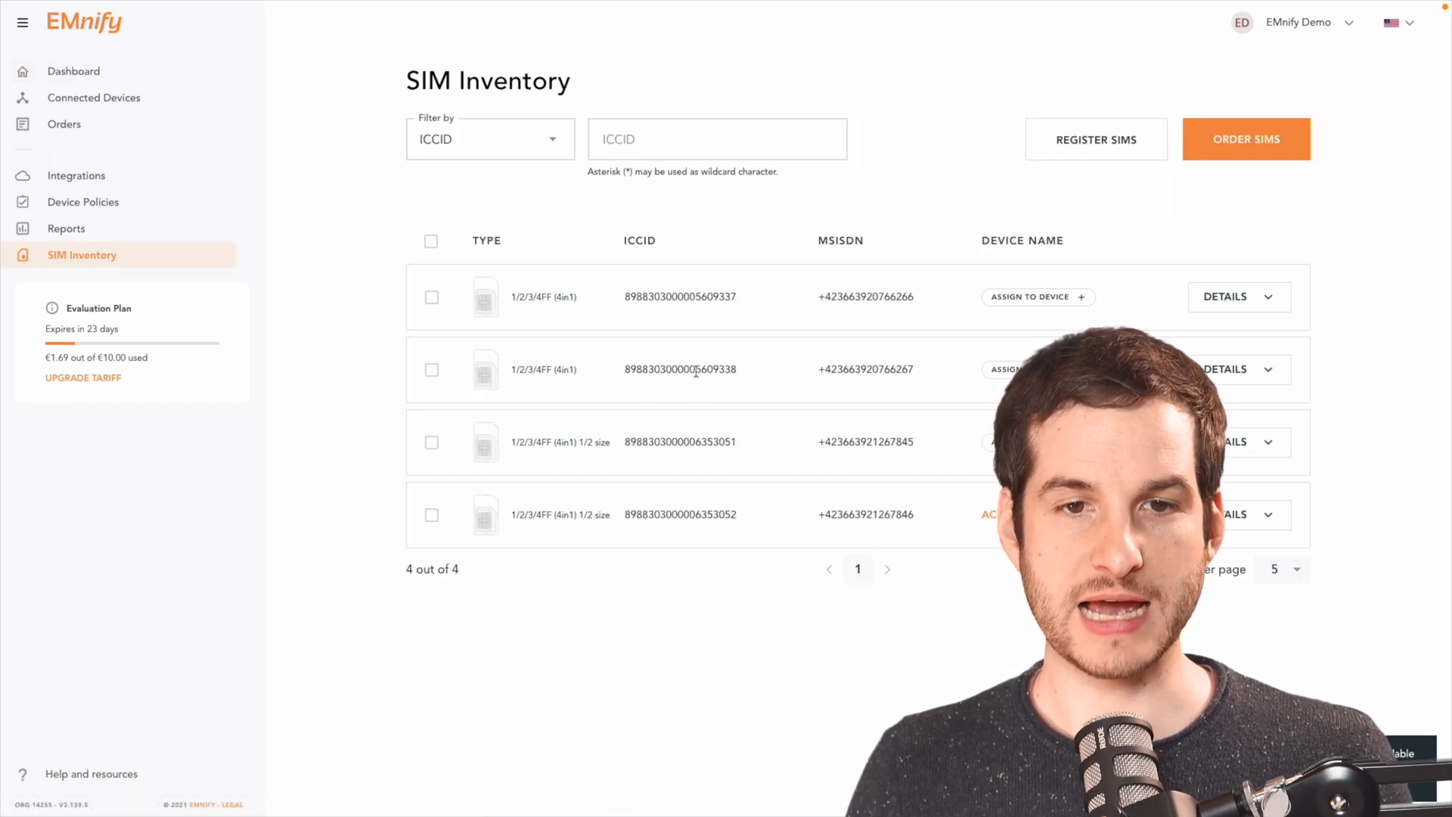
{"action": "double_click", "coordinate": [695, 371]}
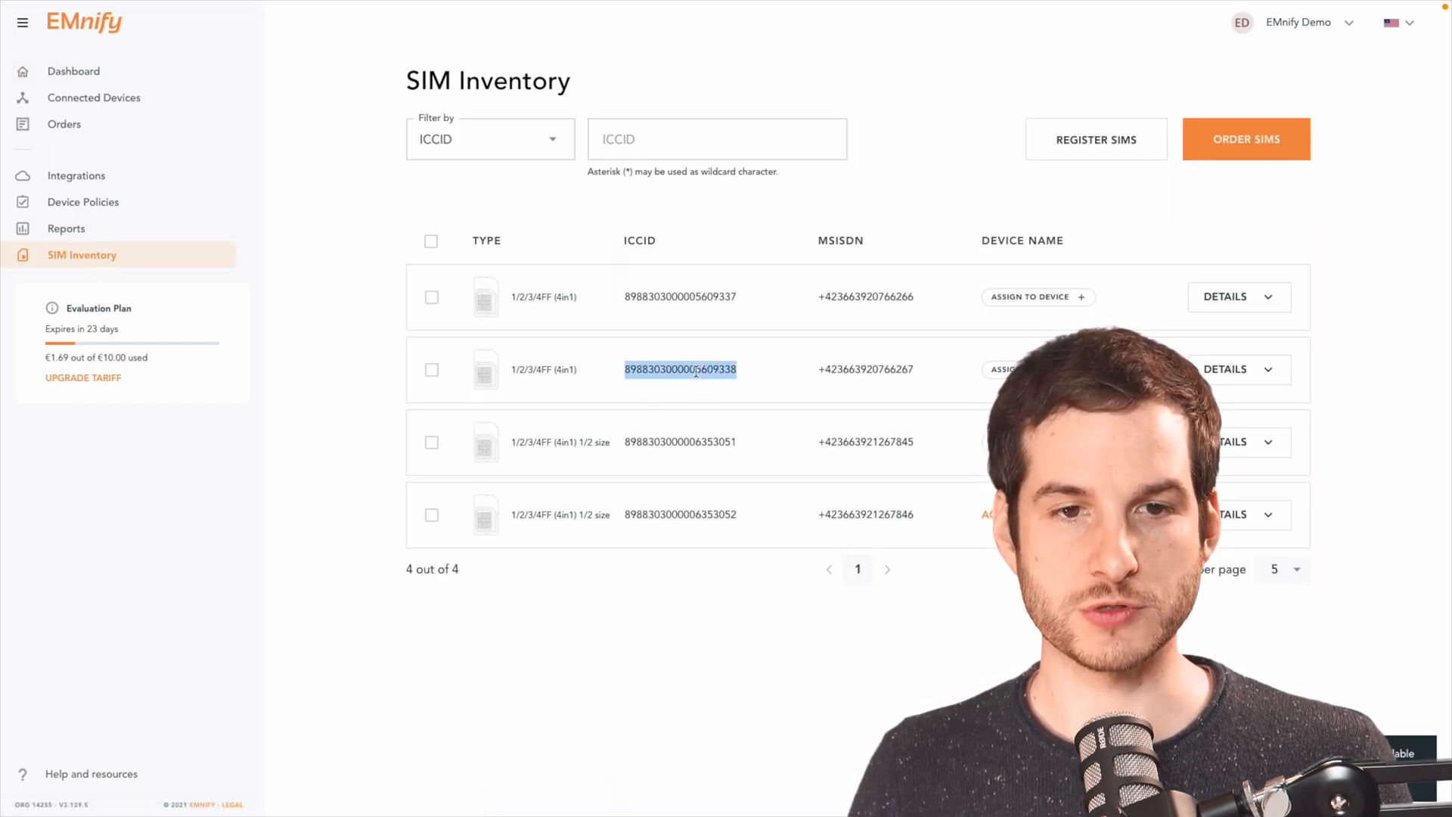
{"action": "key", "text": "alt+Tab"}
{"action": "key", "text": "ctrl+v"}
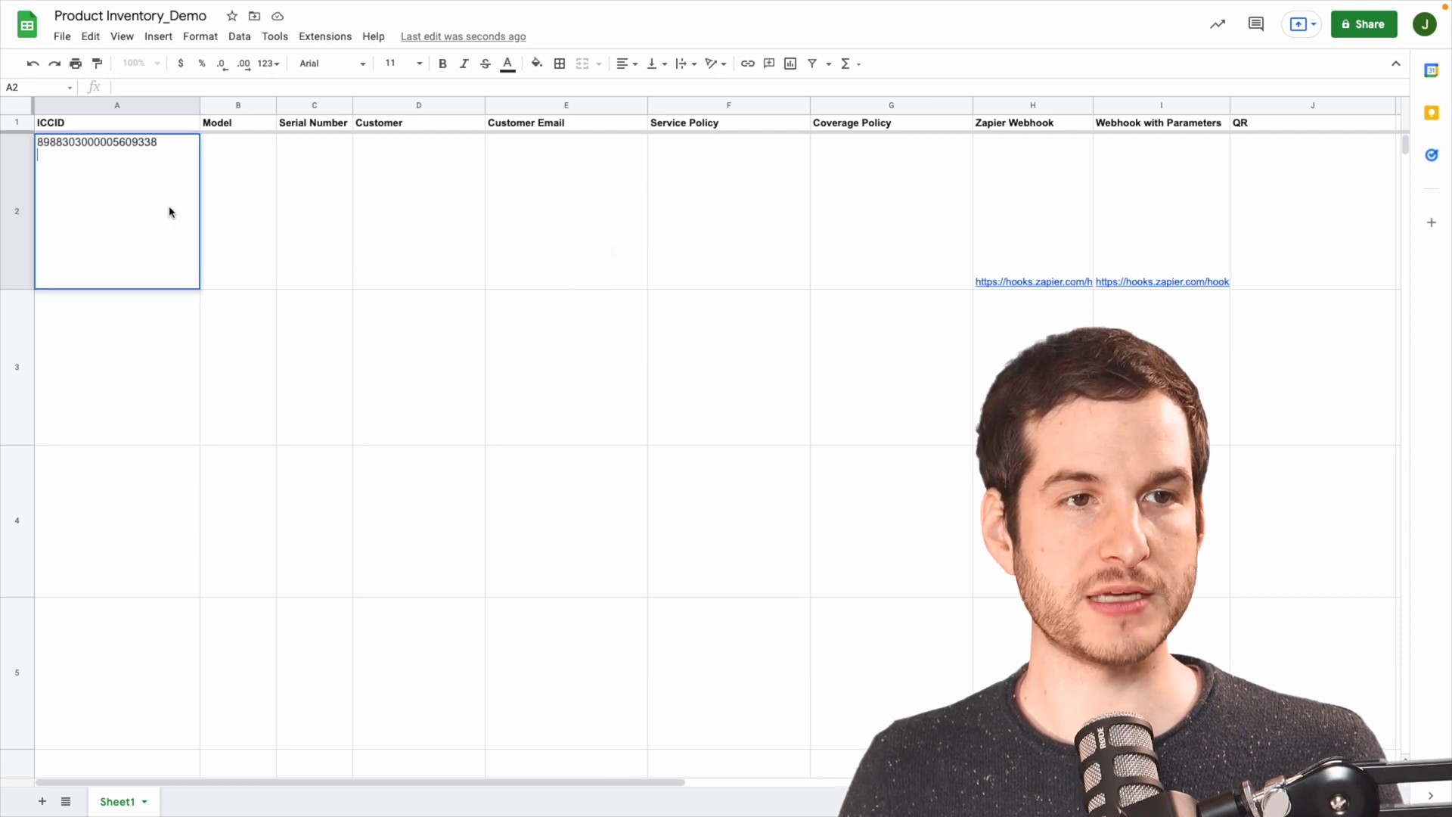
{"action": "left_click", "coordinate": [250, 217]}
{"action": "type", "text": "AC"}
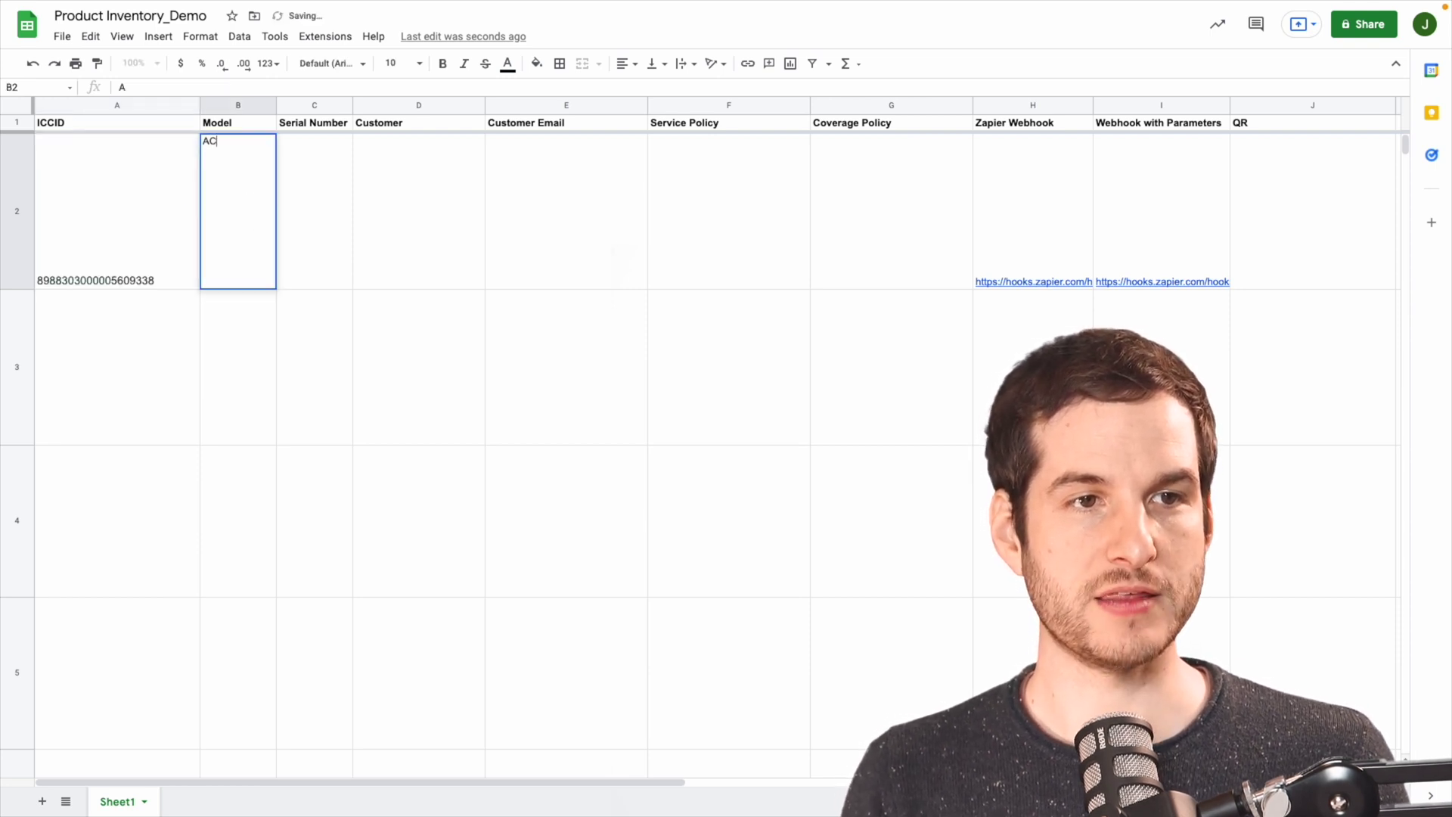
{"action": "type", "text": "M123"}
{"action": "key", "text": "Tab"}
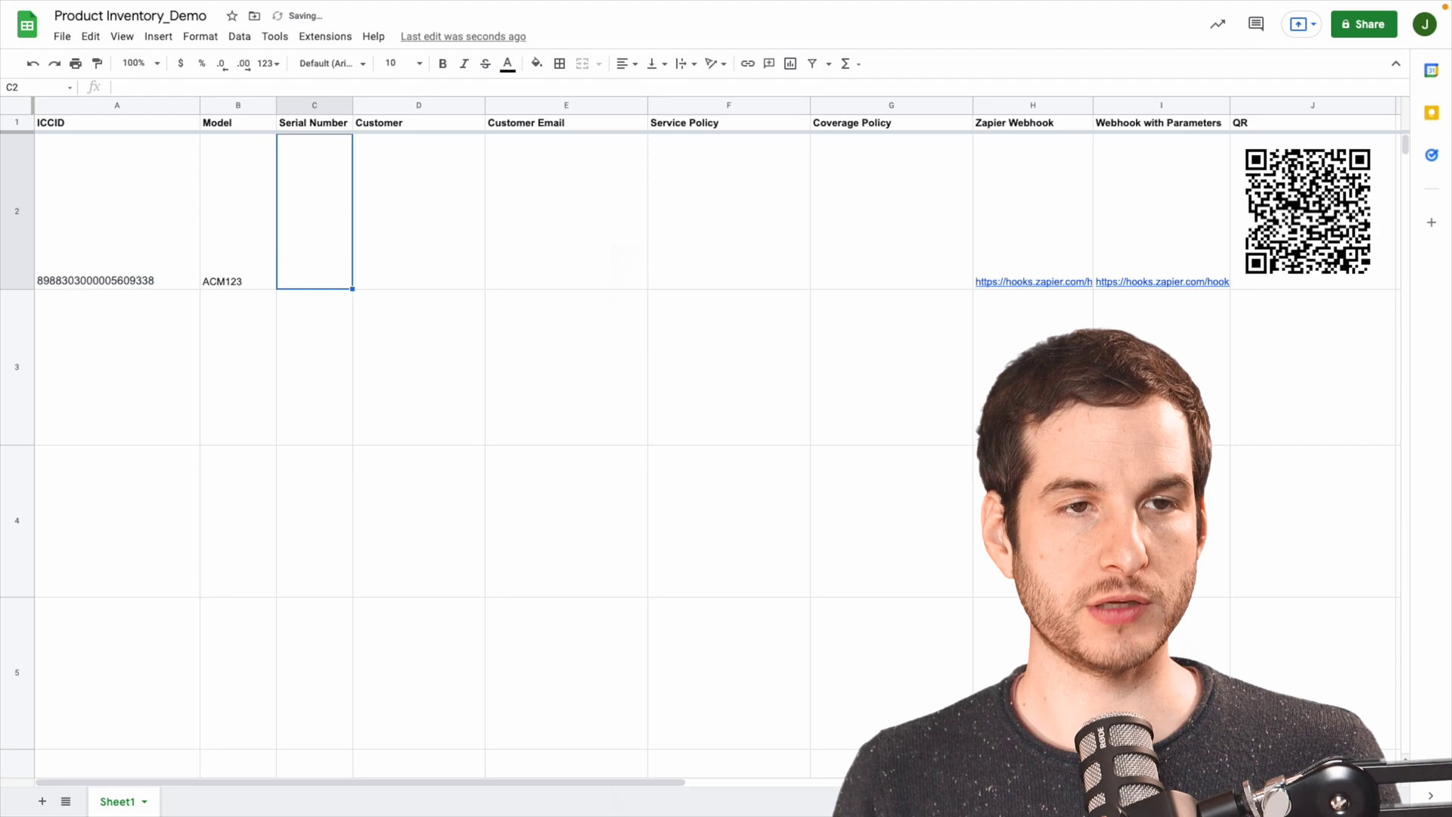
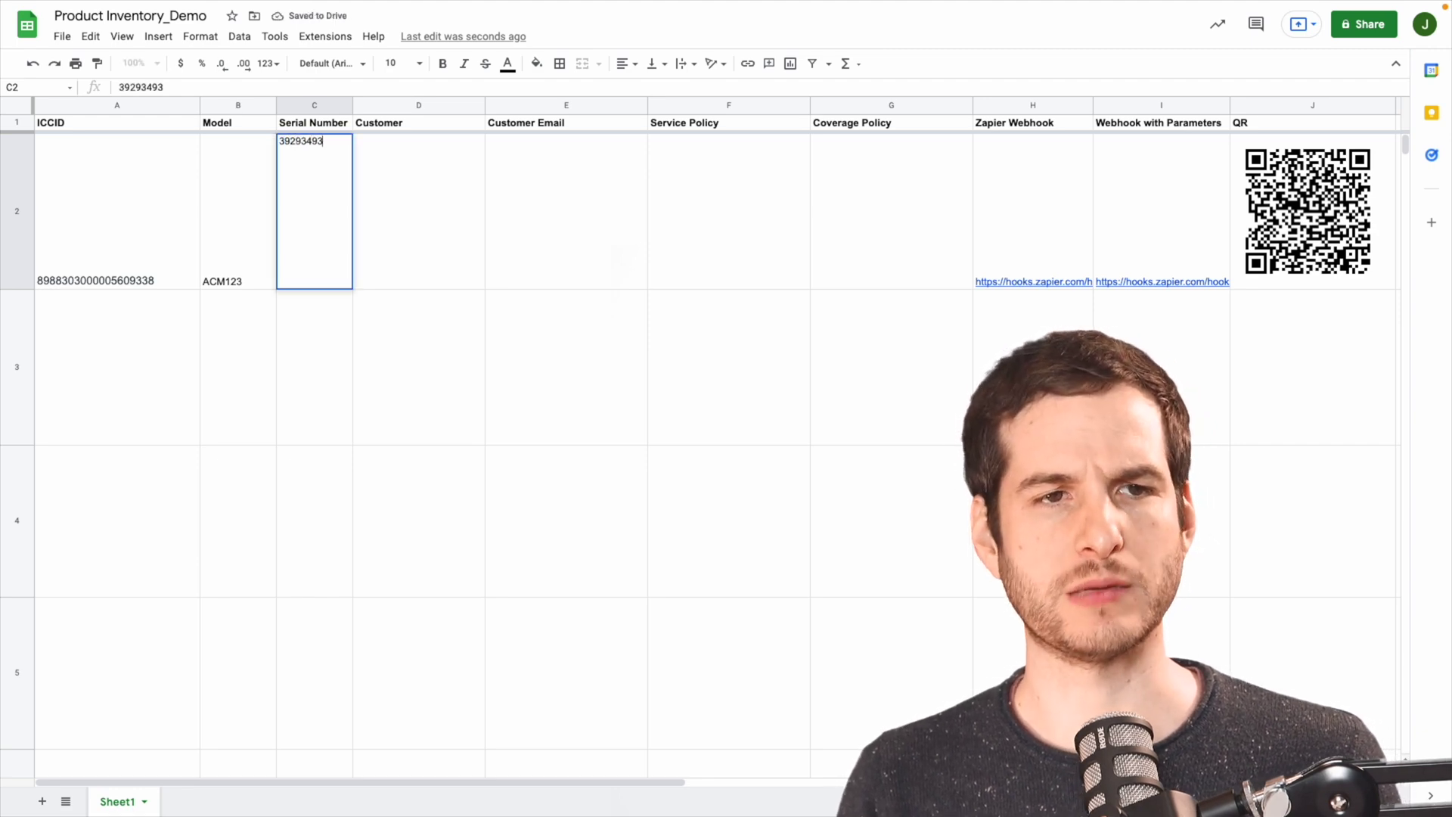
Enter serial 39293493, the customer's name and e-mail in row 2, then select the Coverage Policy cell.
{"action": "key", "text": "Tab"}
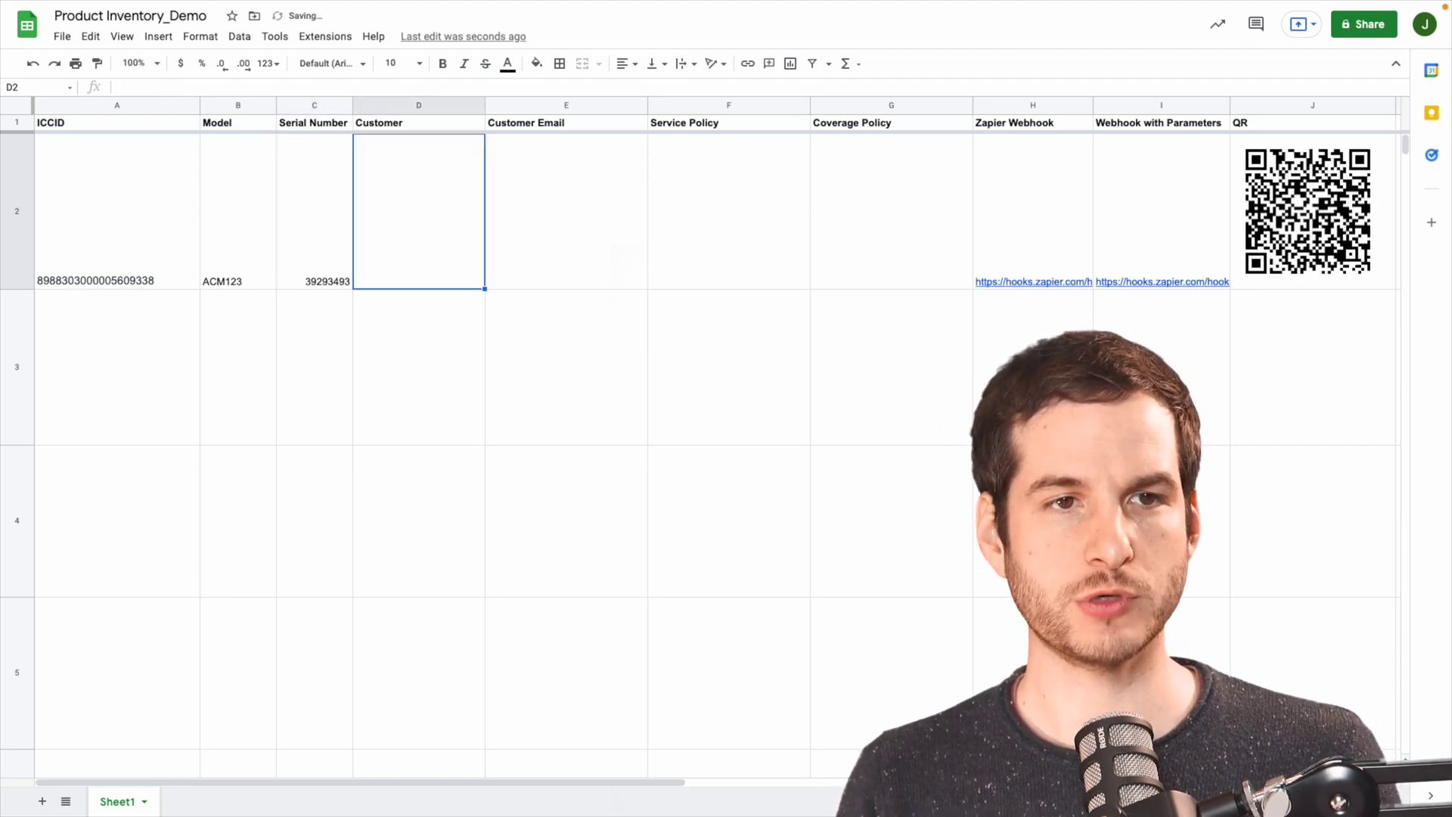
{"action": "key", "text": "Tab"}
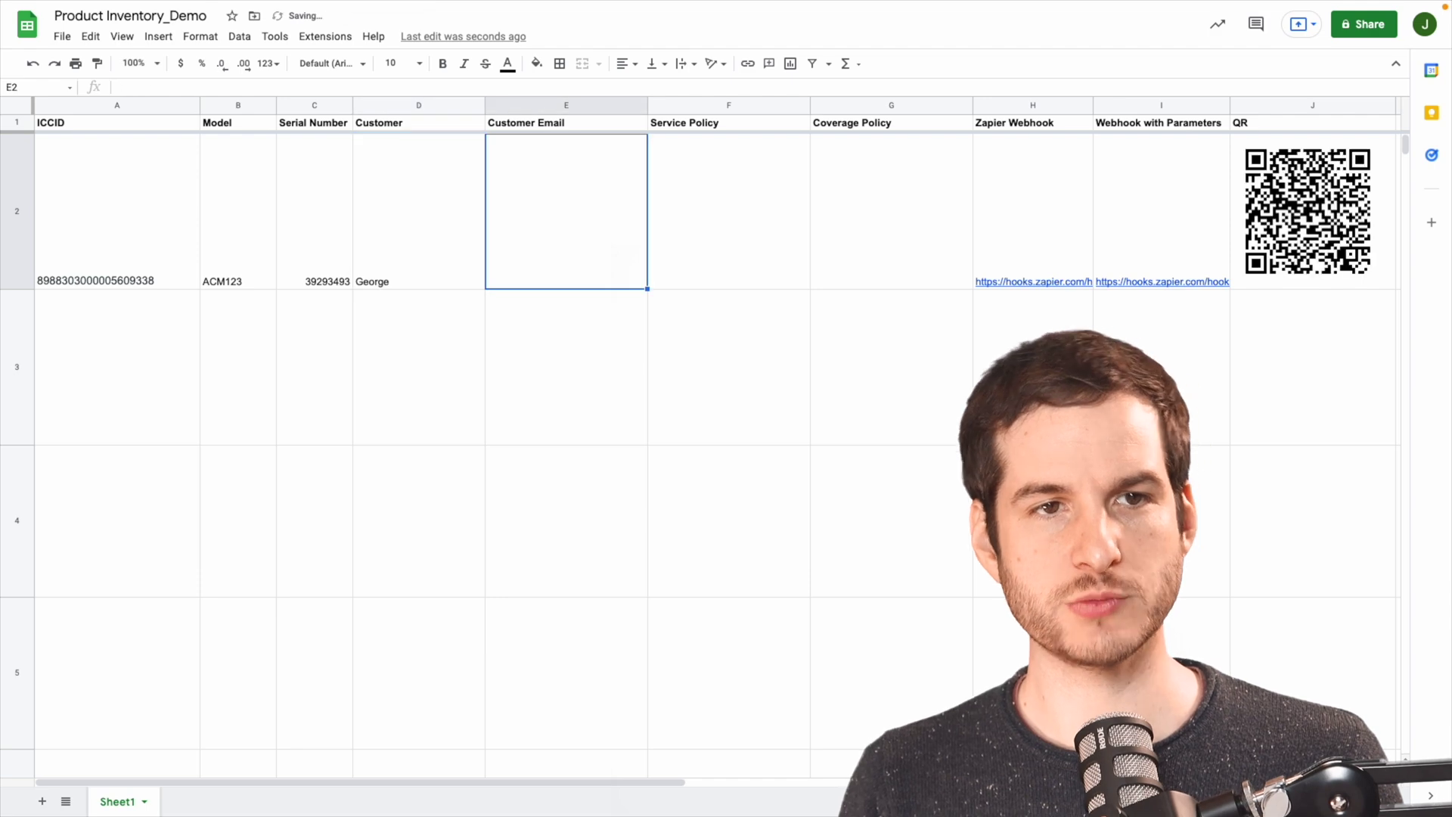
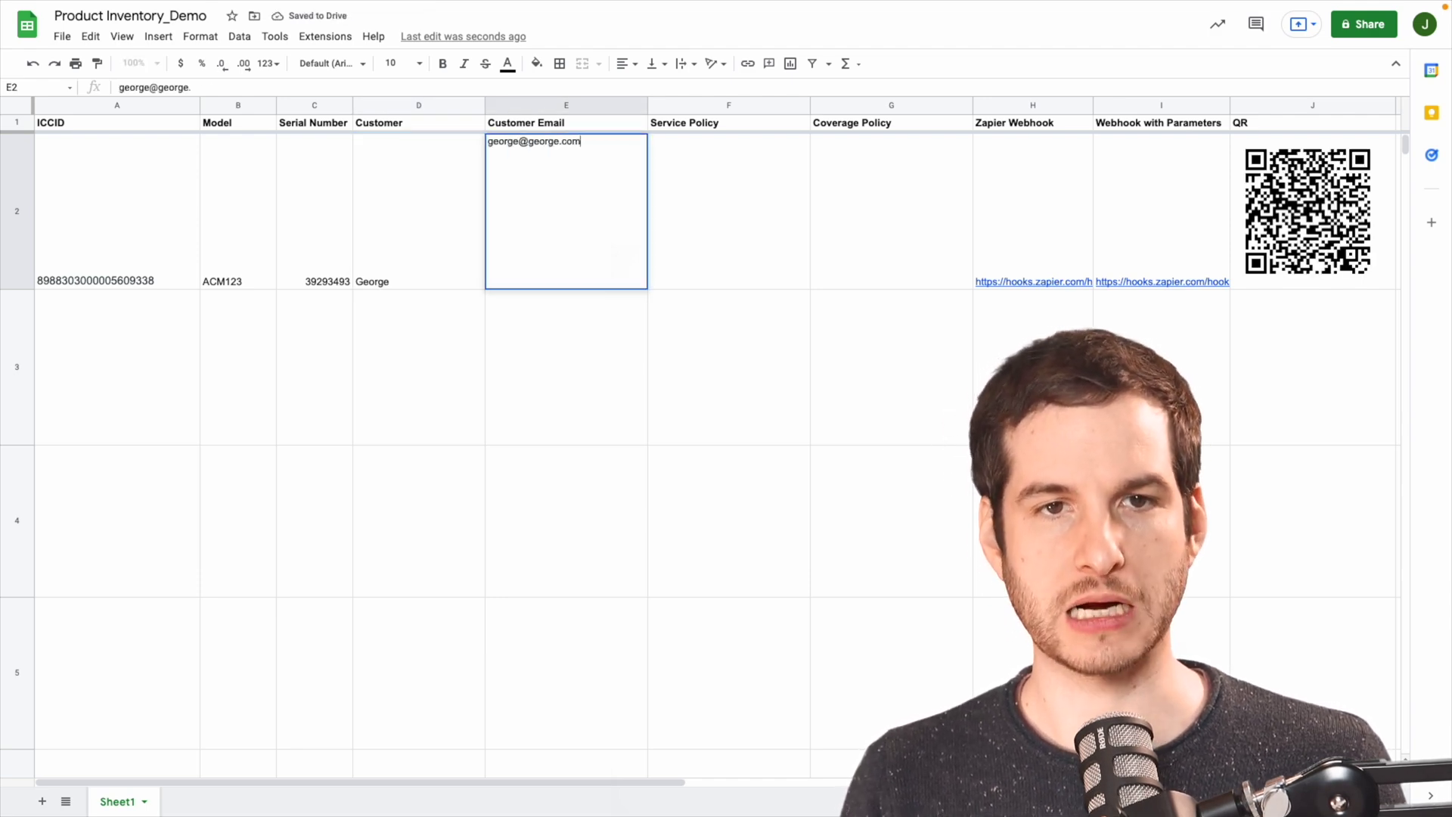
{"action": "key", "text": "Tab"}
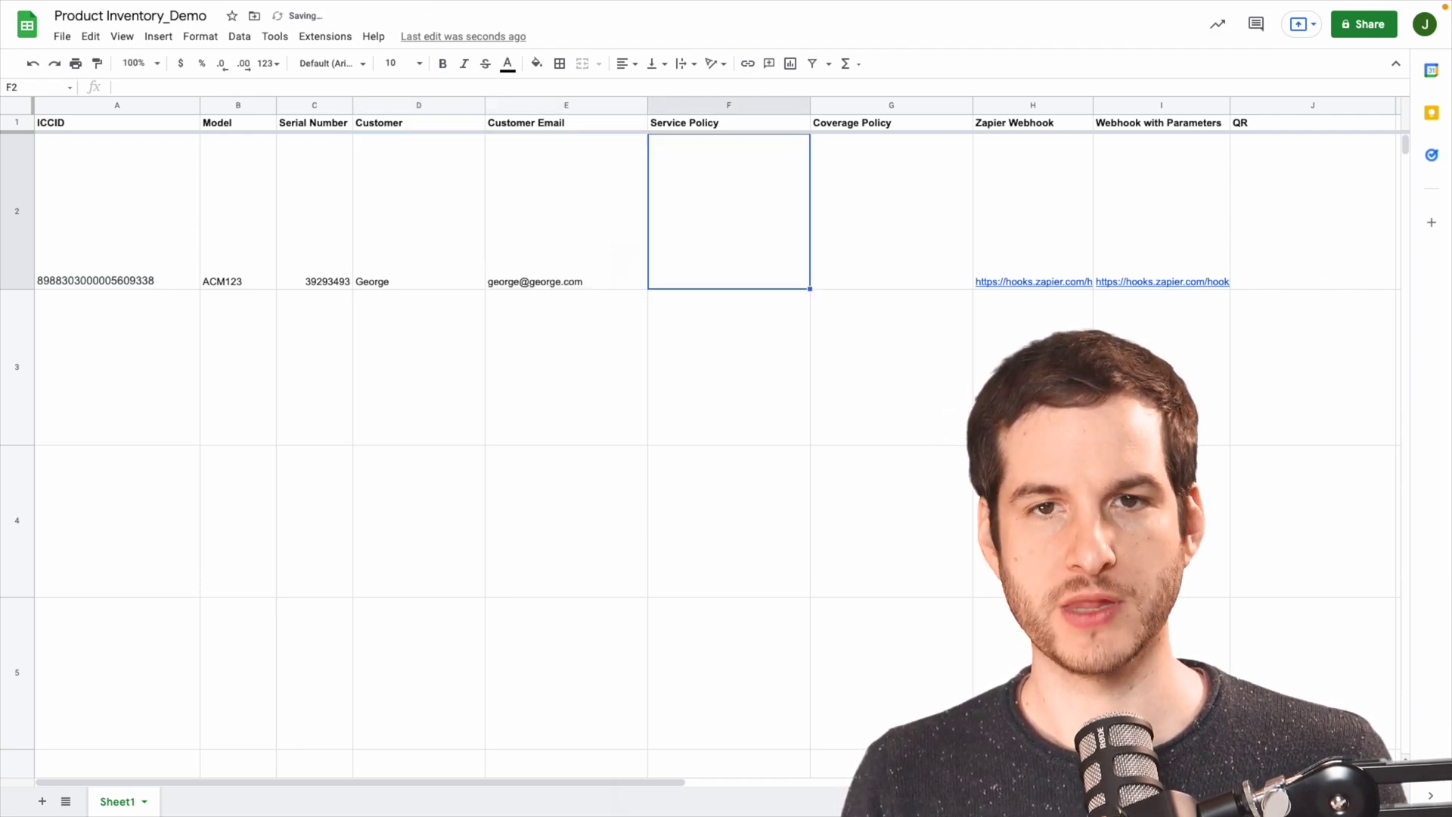
{"action": "left_click", "coordinate": [891, 212]}
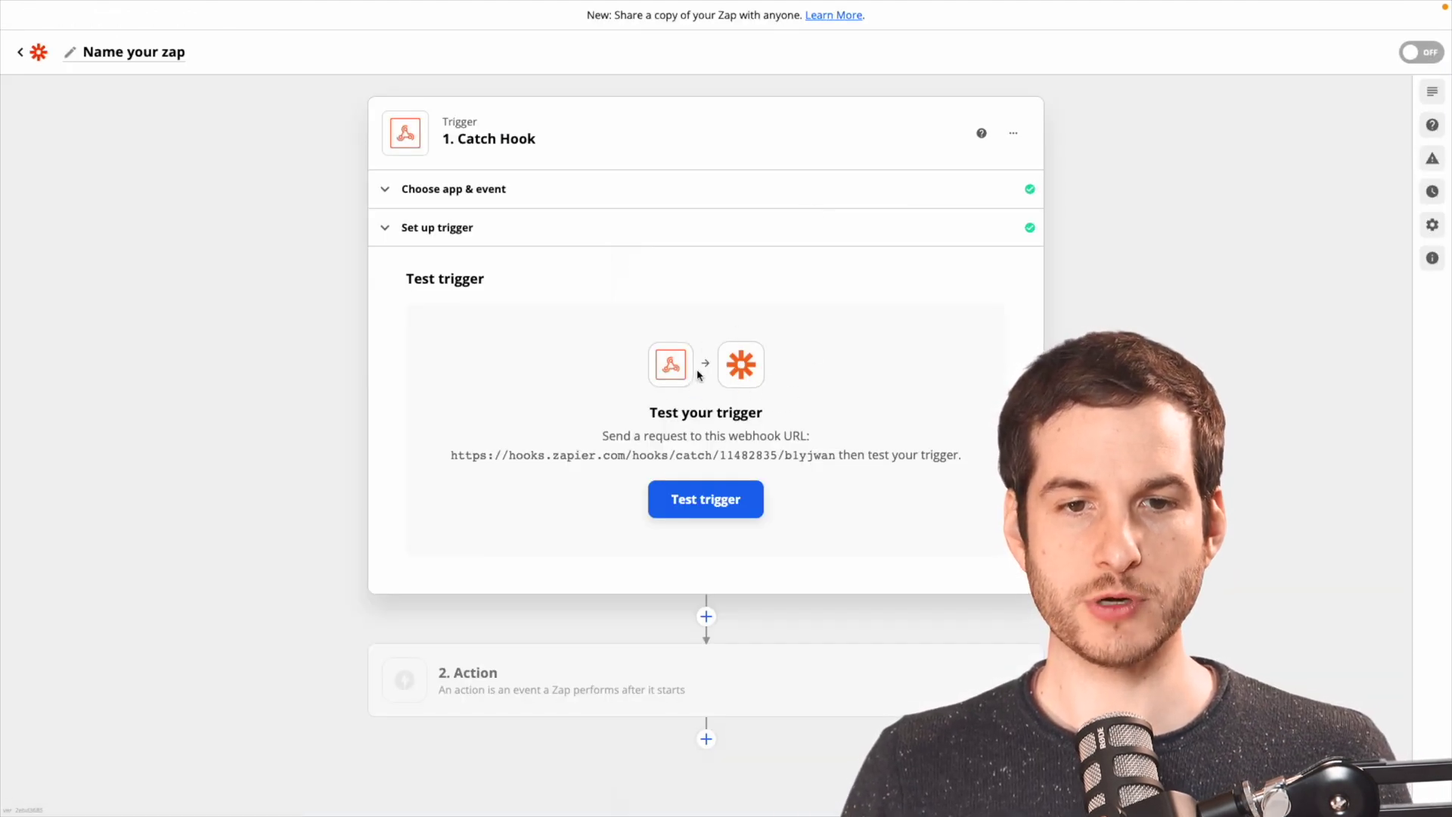
Confirm the trigger caught the request and add EMnify's Create a Device as the action.
{"action": "left_click", "coordinate": [730, 501]}
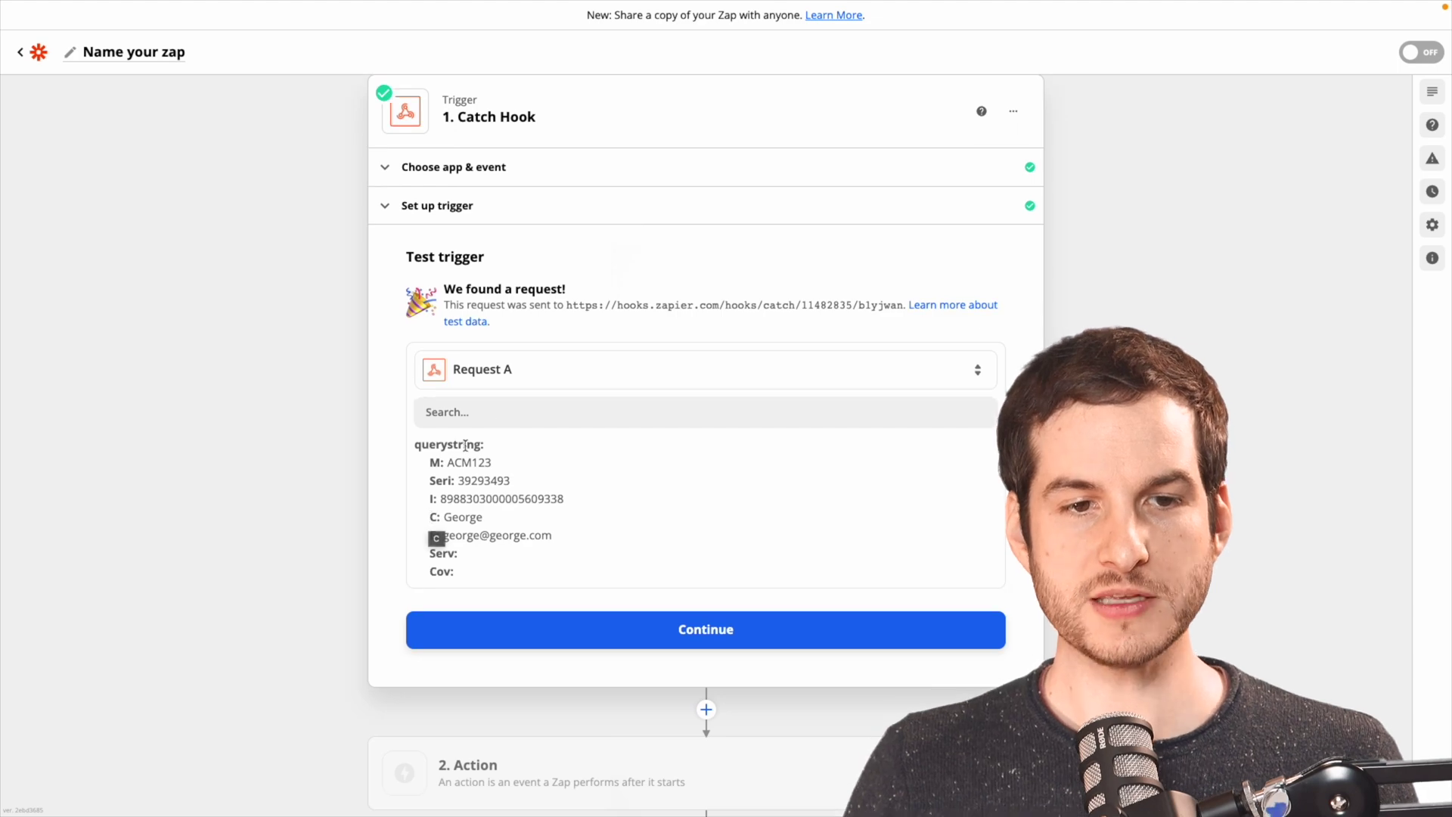
{"action": "left_click", "coordinate": [738, 629]}
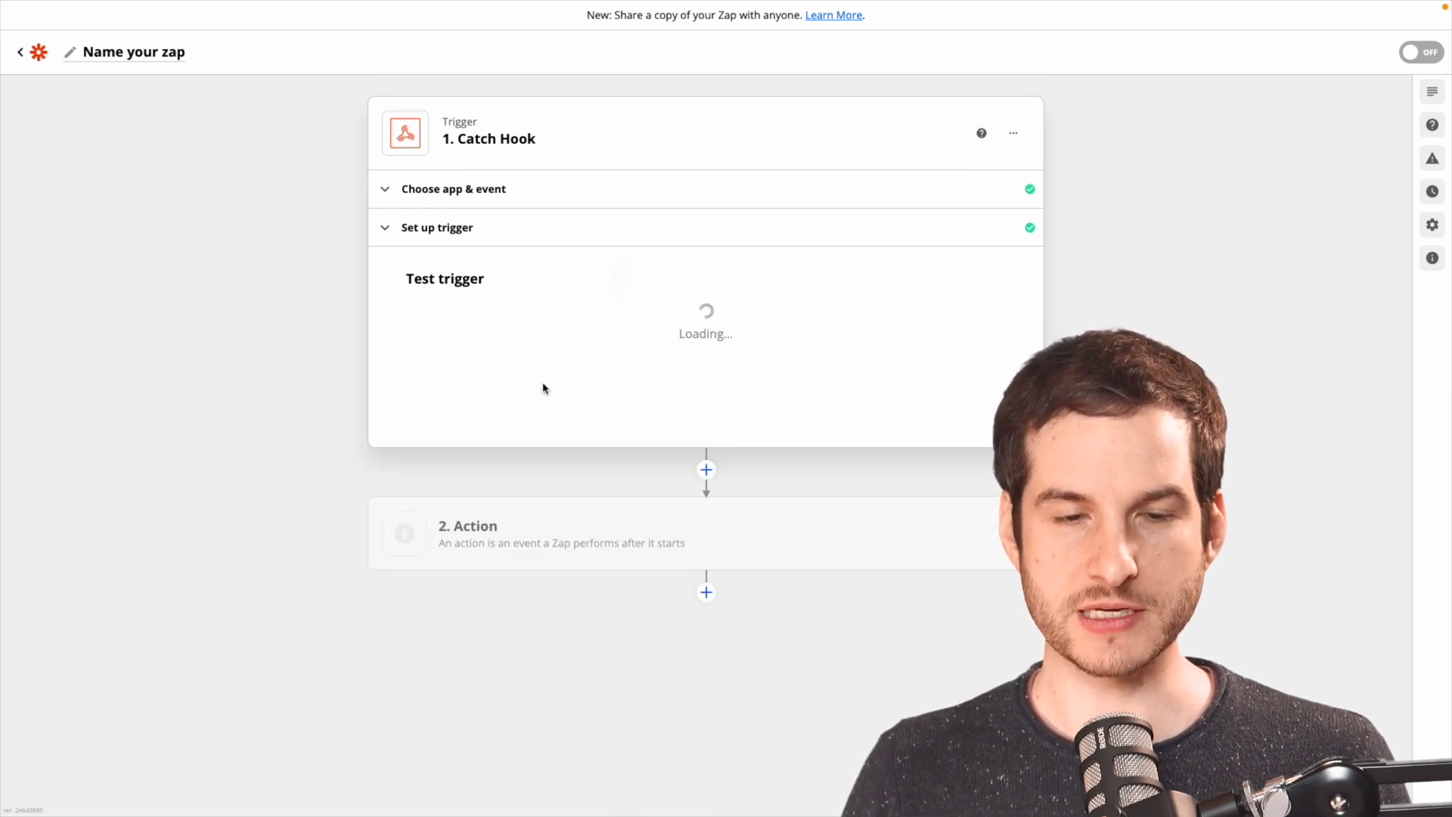
{"action": "type", "text": "emnify"}
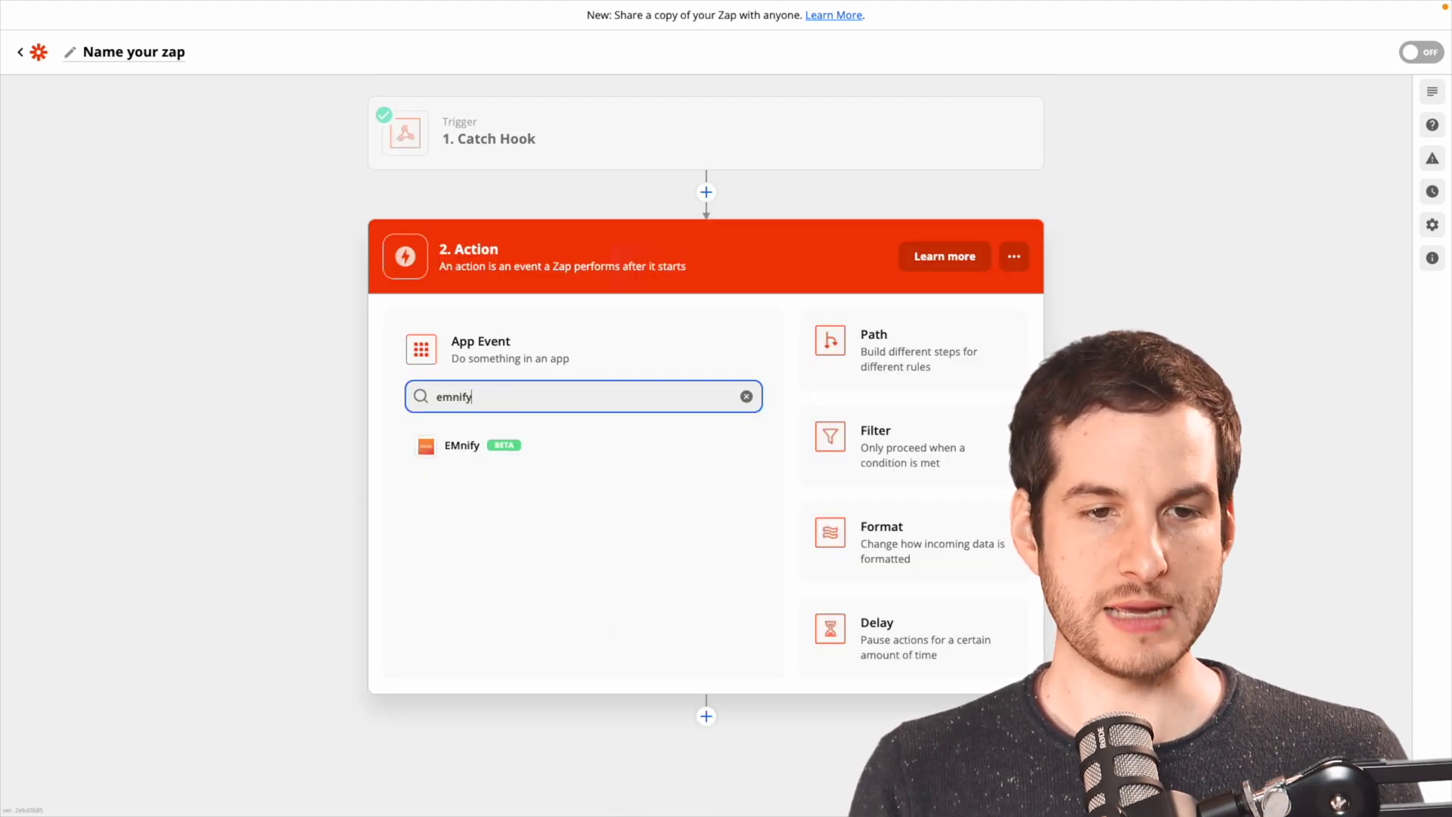
{"action": "left_click", "coordinate": [465, 447]}
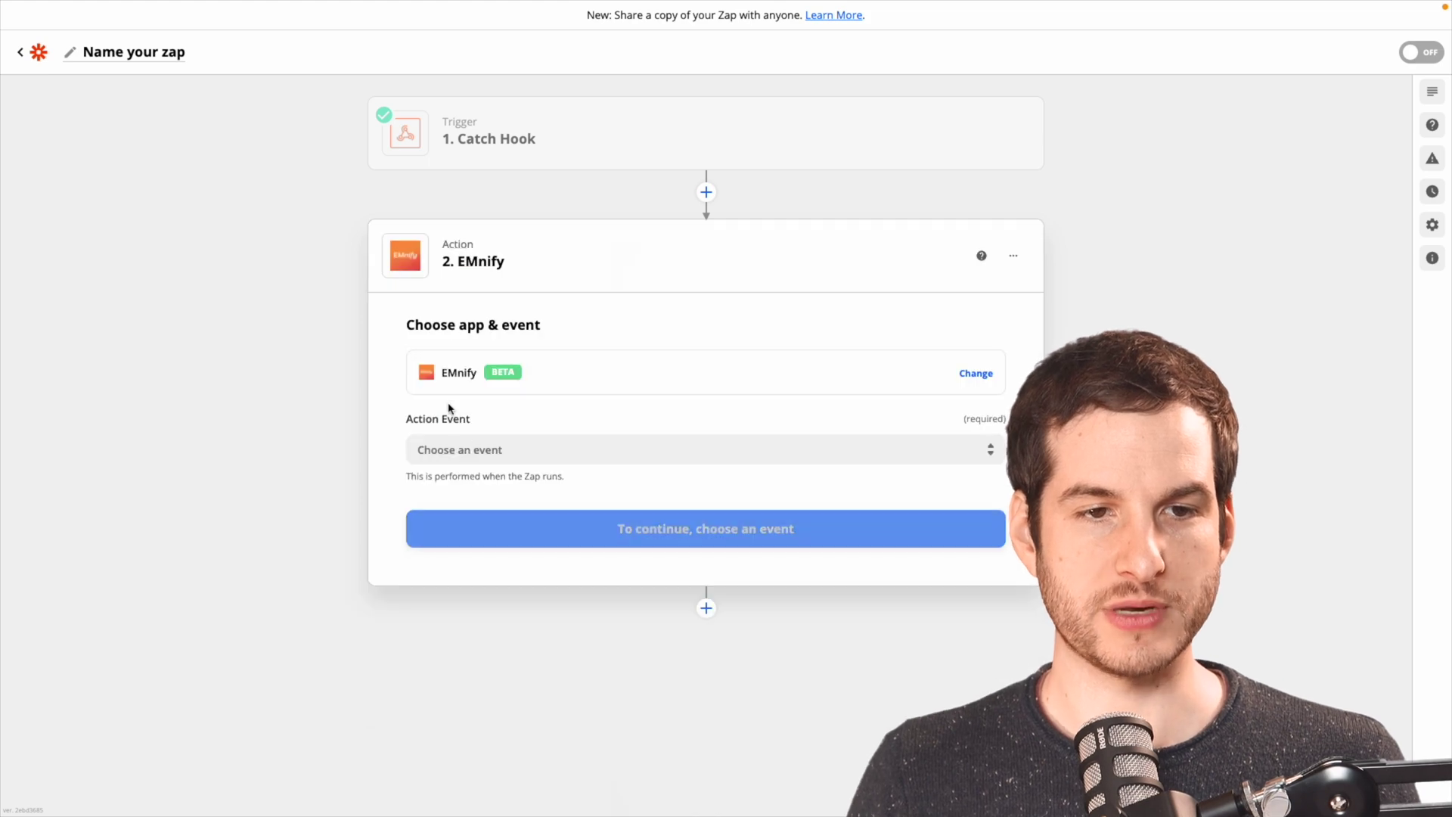
{"action": "left_click", "coordinate": [476, 449]}
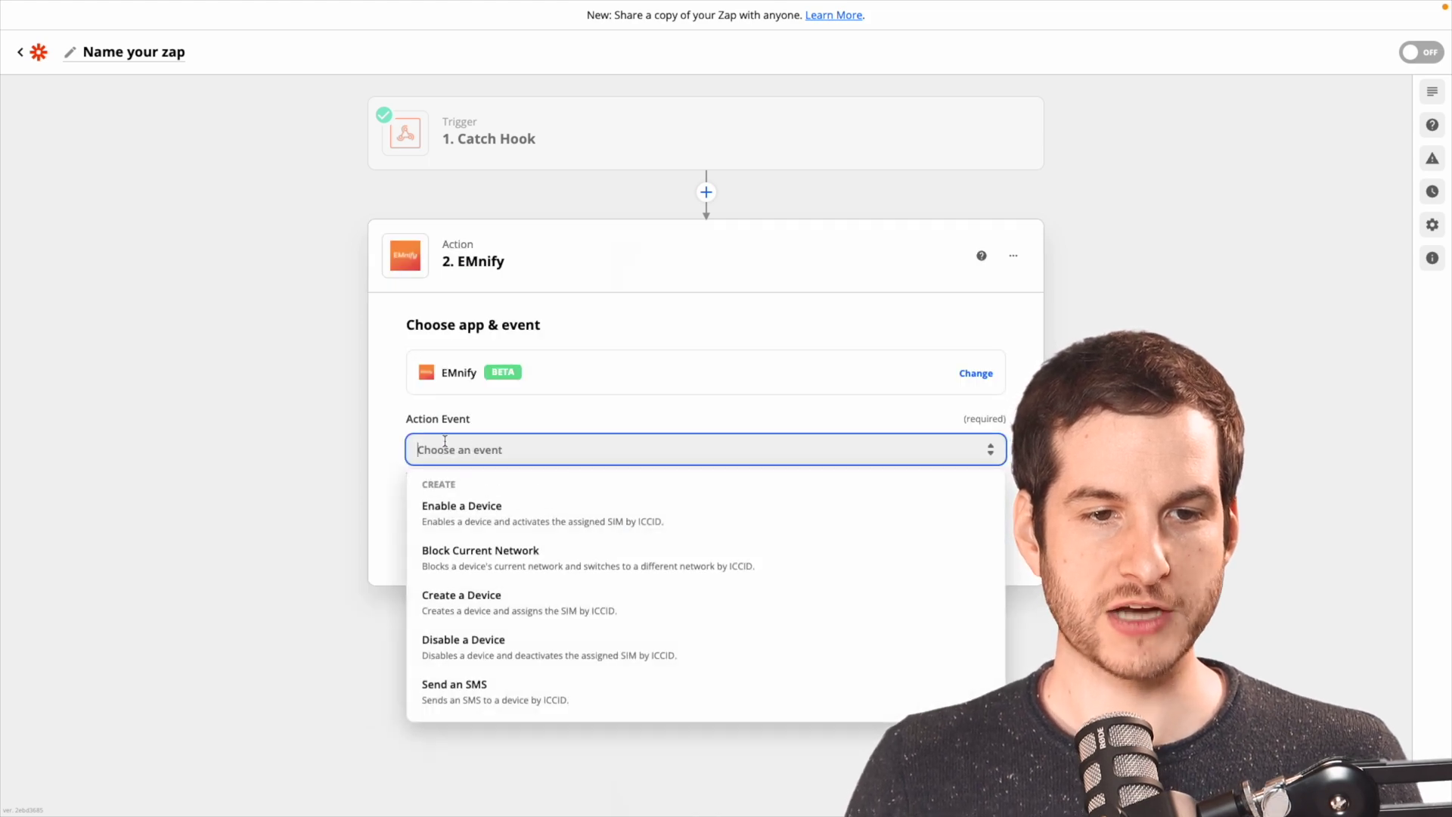
{"action": "left_click", "coordinate": [496, 597]}
Connect the EMnify account to the Create a Device step.
{"action": "left_click", "coordinate": [724, 532]}
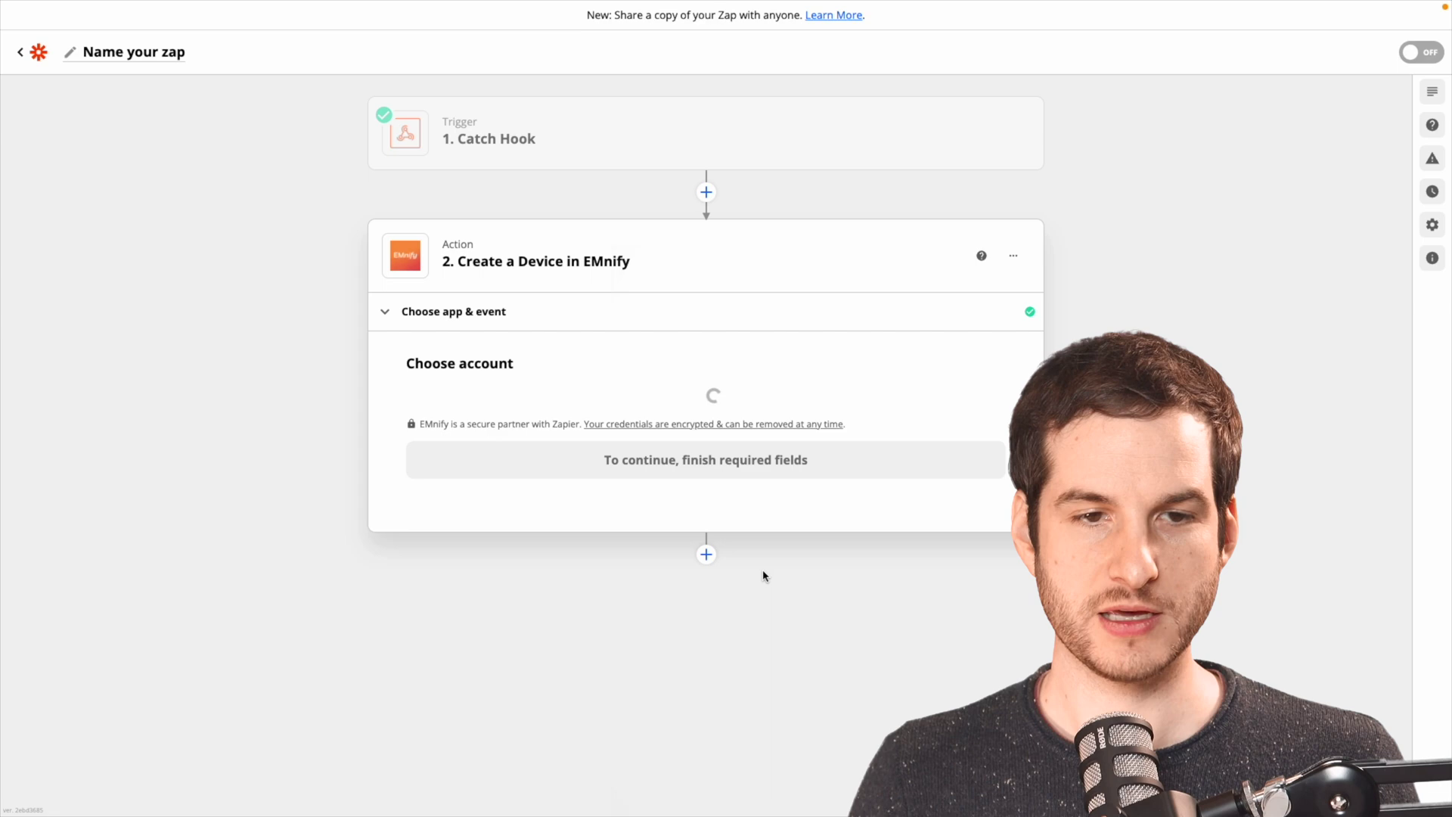
{"action": "left_click", "coordinate": [453, 425]}
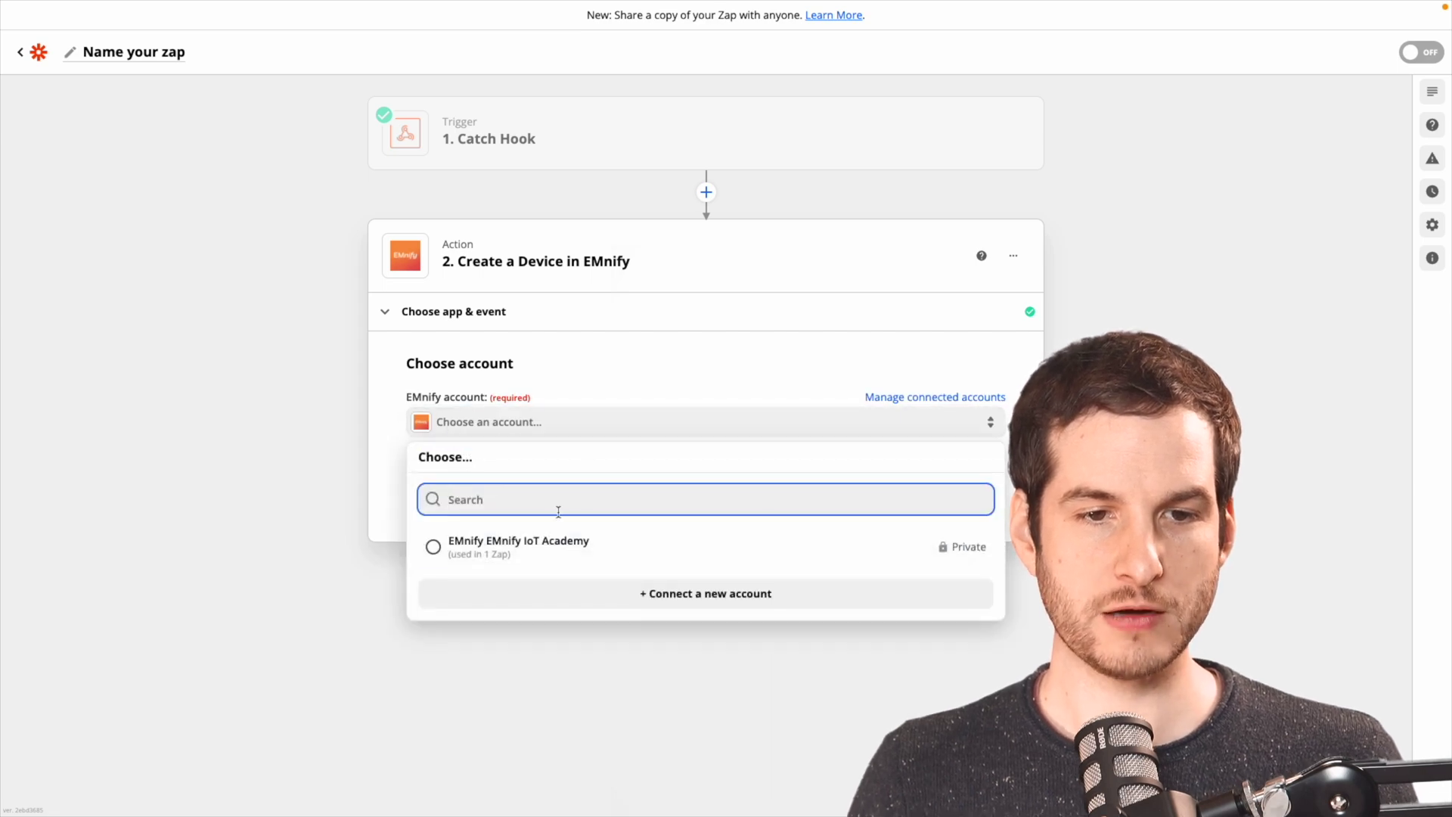
{"action": "left_click", "coordinate": [517, 541]}
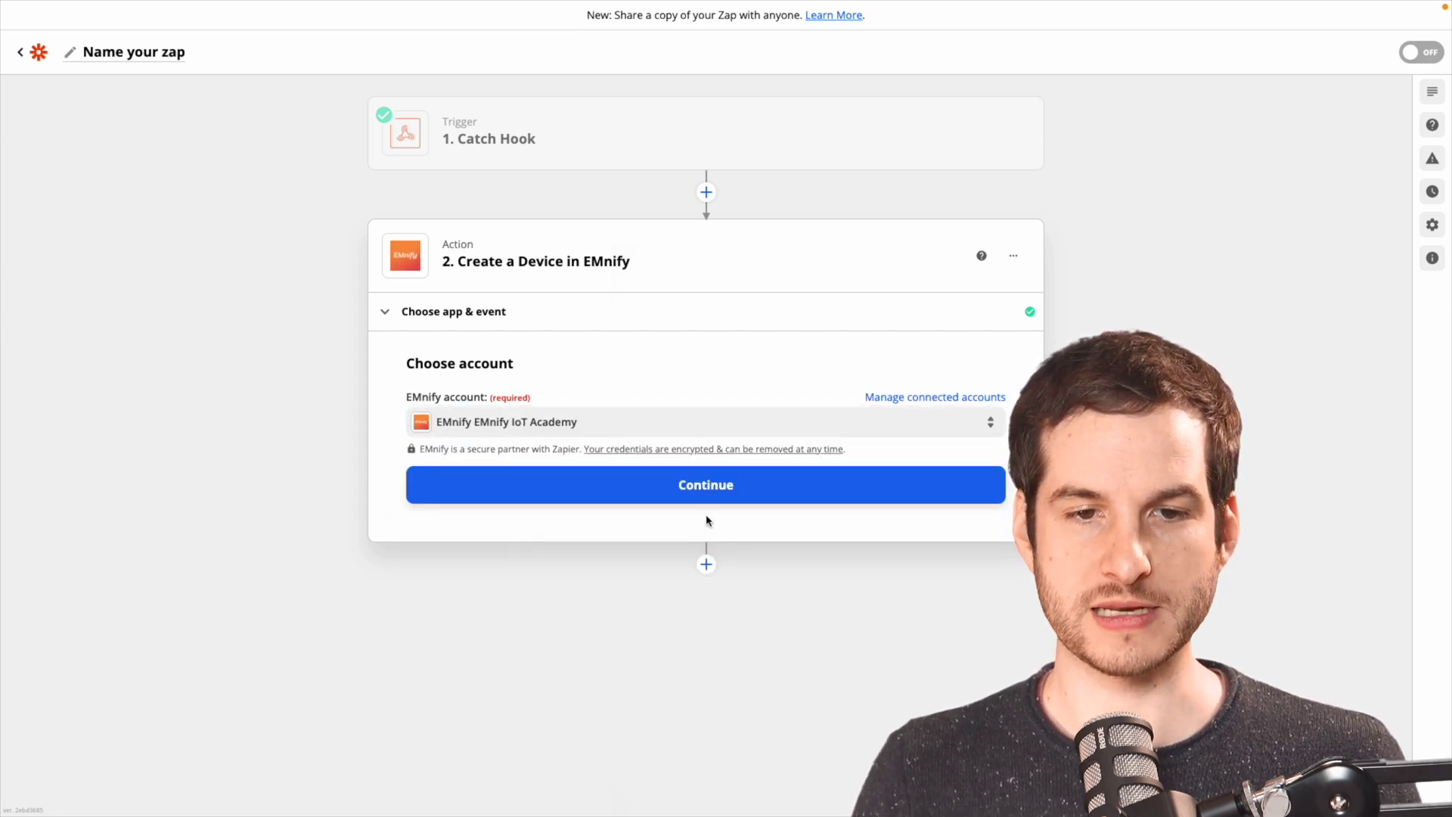
{"action": "left_click", "coordinate": [719, 493]}
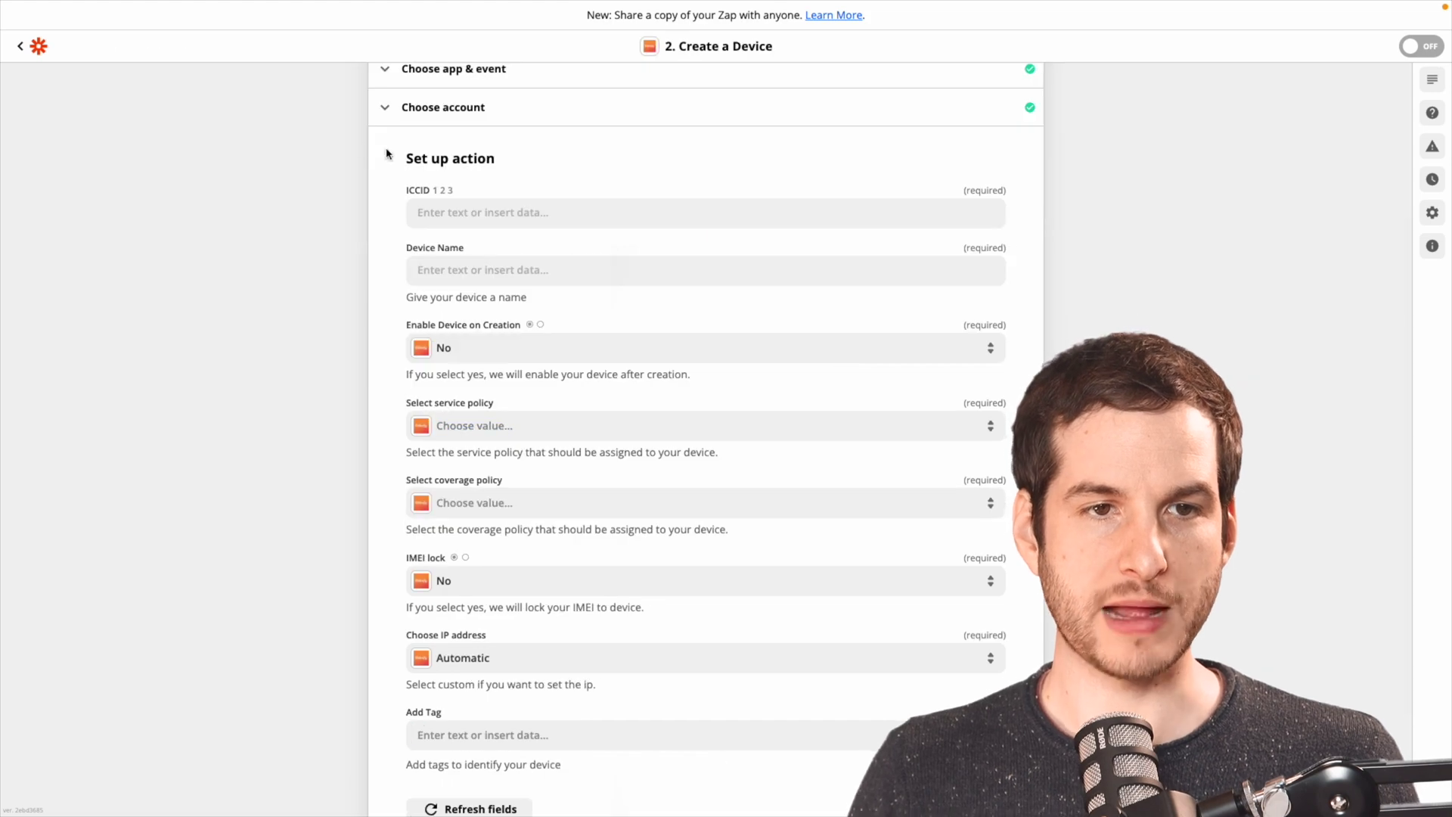
Map the ICCID field to the webhook's ICCID querystring value.
{"action": "left_click", "coordinate": [492, 205]}
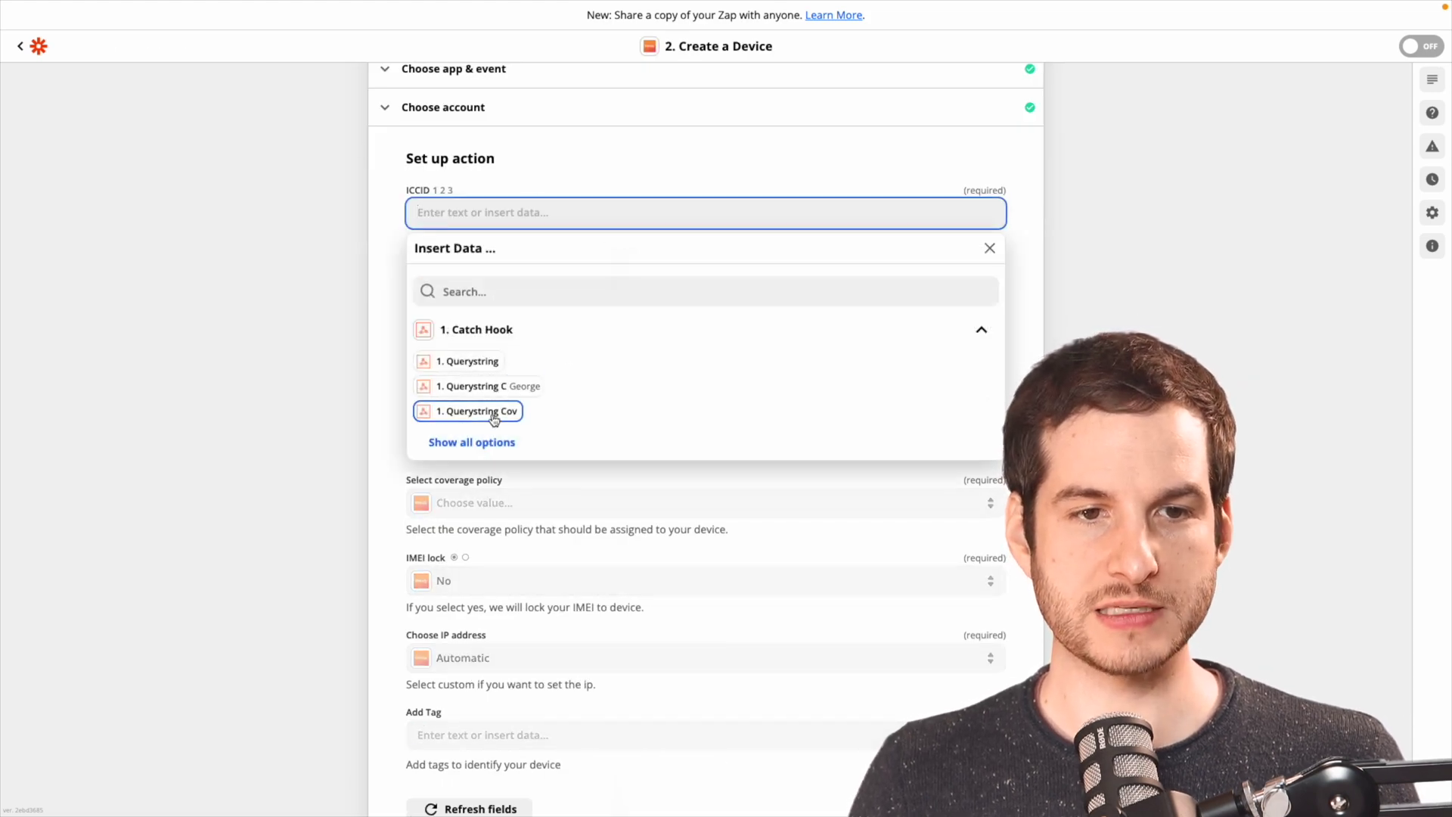
{"action": "left_click", "coordinate": [471, 441]}
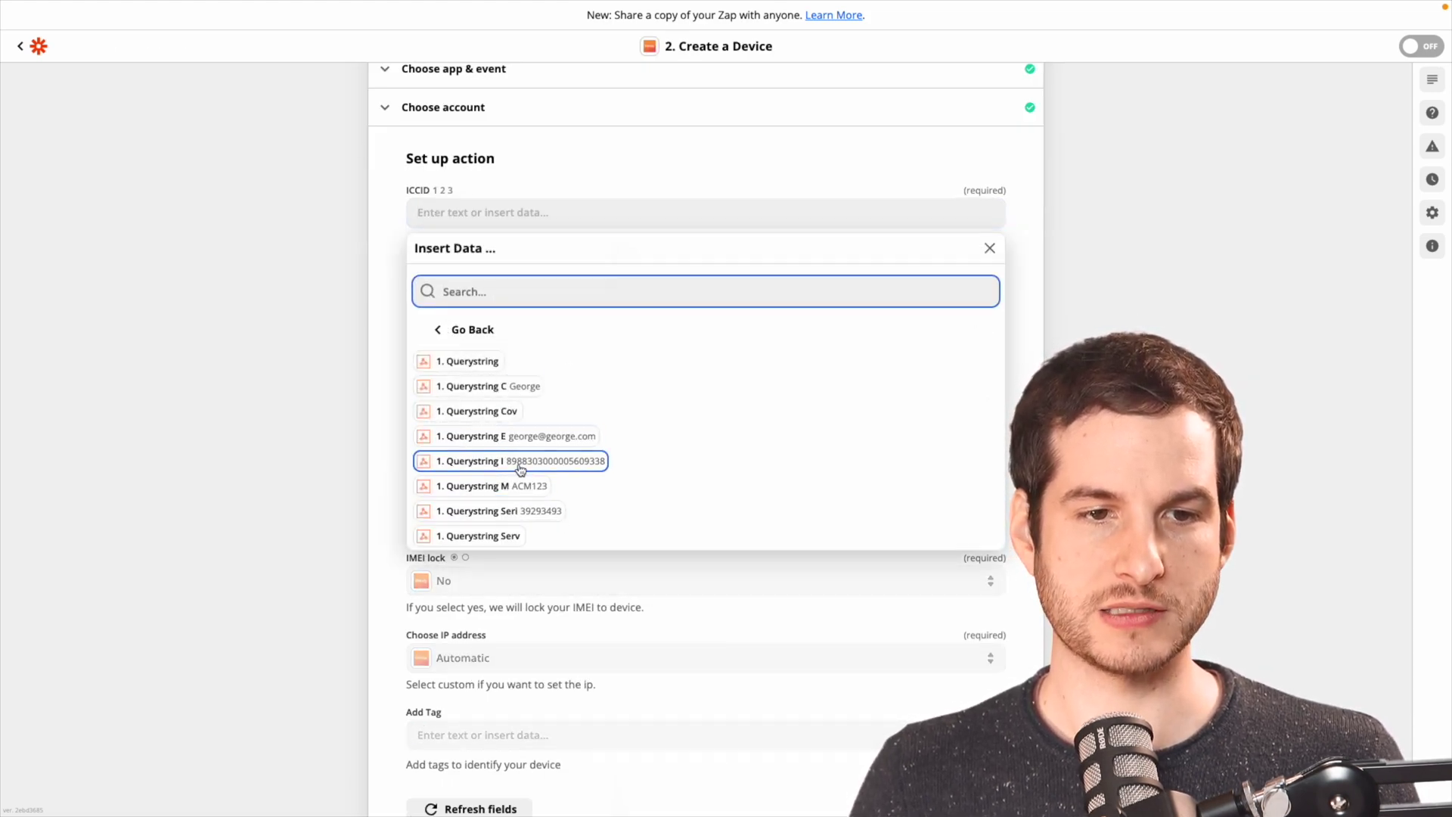
{"action": "left_click", "coordinate": [517, 463]}
{"action": "left_click", "coordinate": [264, 287]}
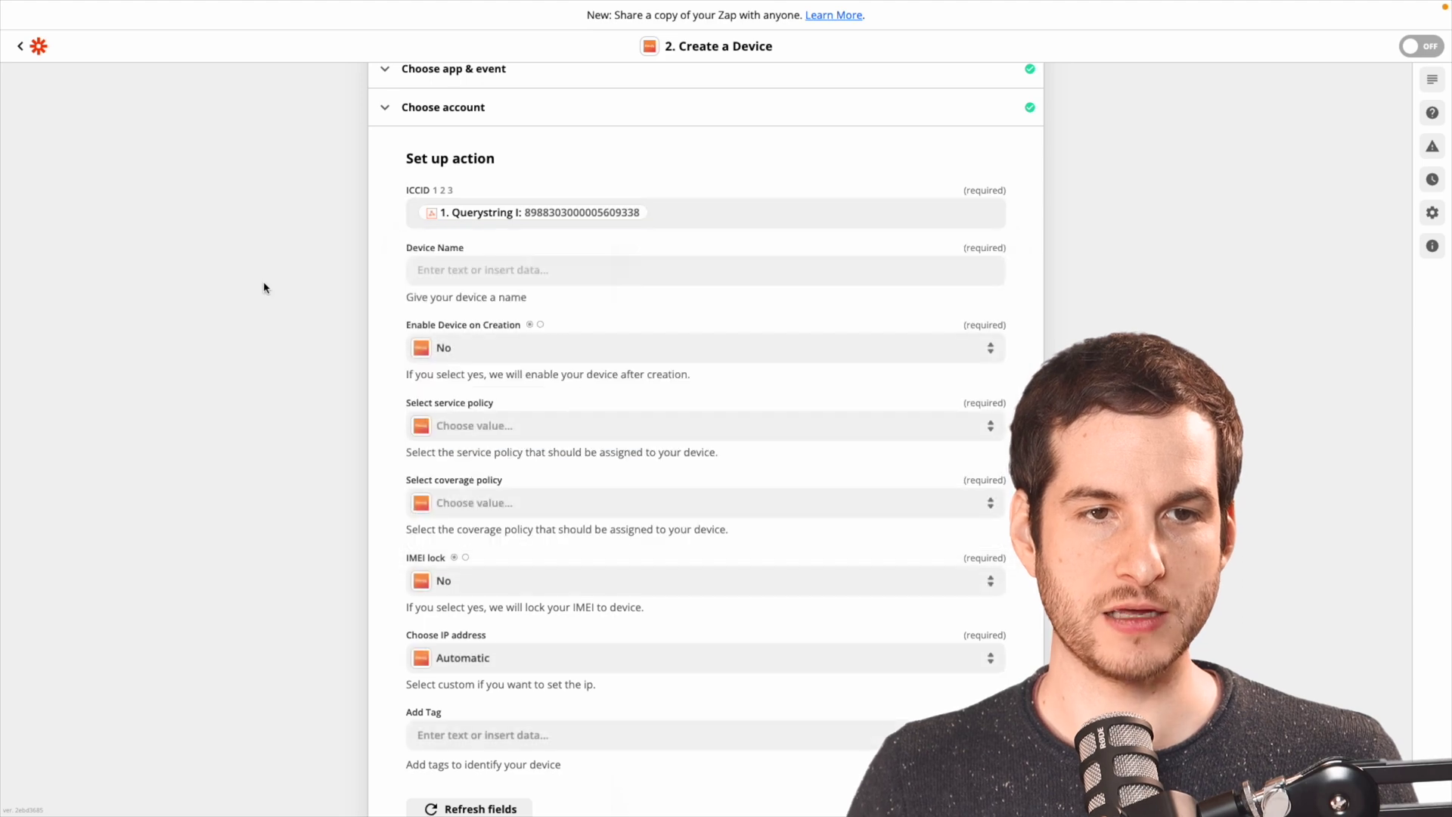
Build Device Name from Querystring M and C, and set Enable Device on Creation to Yes.
{"action": "left_click", "coordinate": [446, 276]}
{"action": "left_click", "coordinate": [470, 500]}
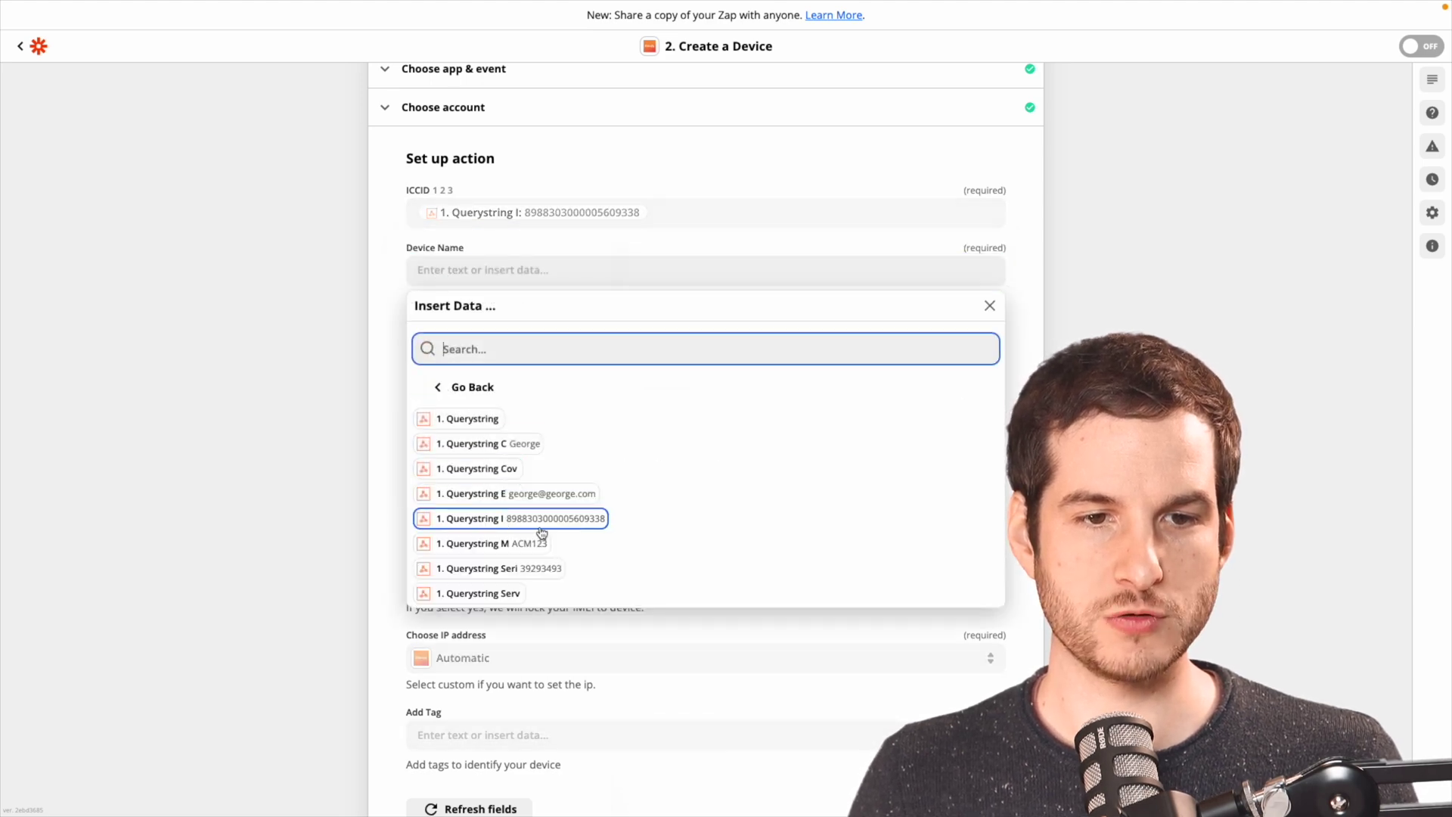
{"action": "left_click", "coordinate": [531, 547]}
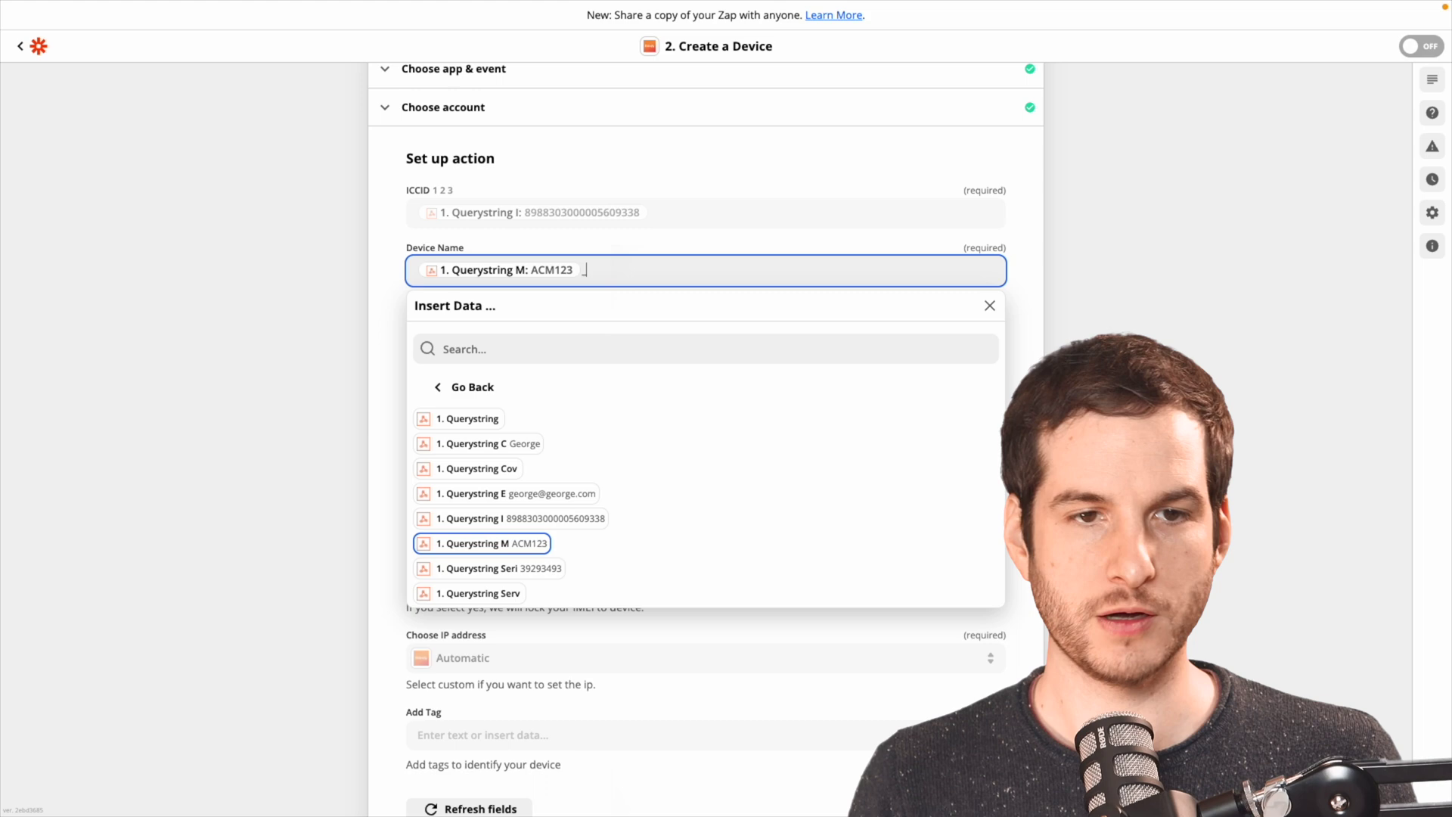
{"action": "left_click", "coordinate": [521, 451]}
{"action": "left_click", "coordinate": [351, 341]}
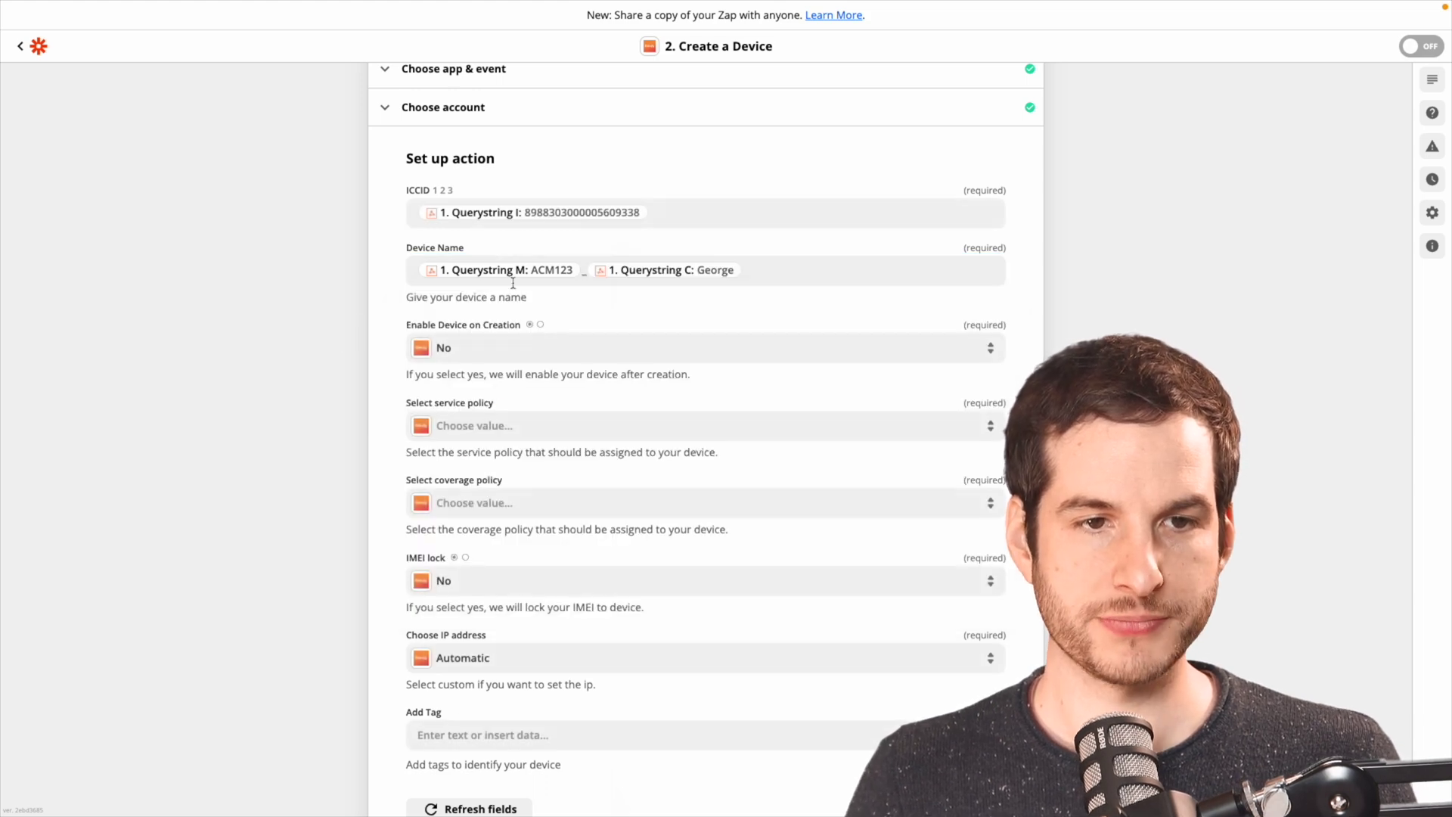
{"action": "left_click", "coordinate": [449, 356]}
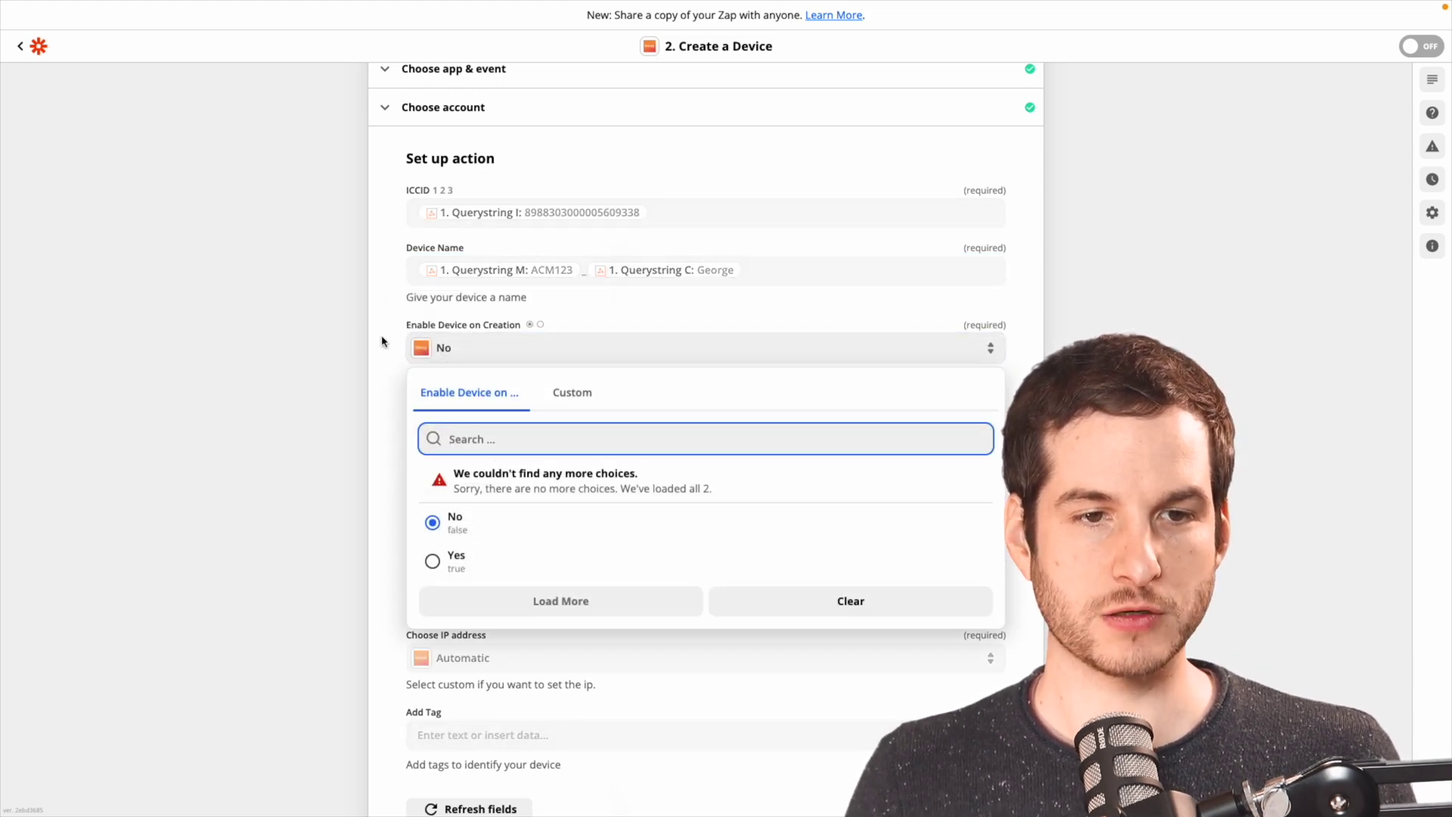
{"action": "left_click", "coordinate": [450, 559]}
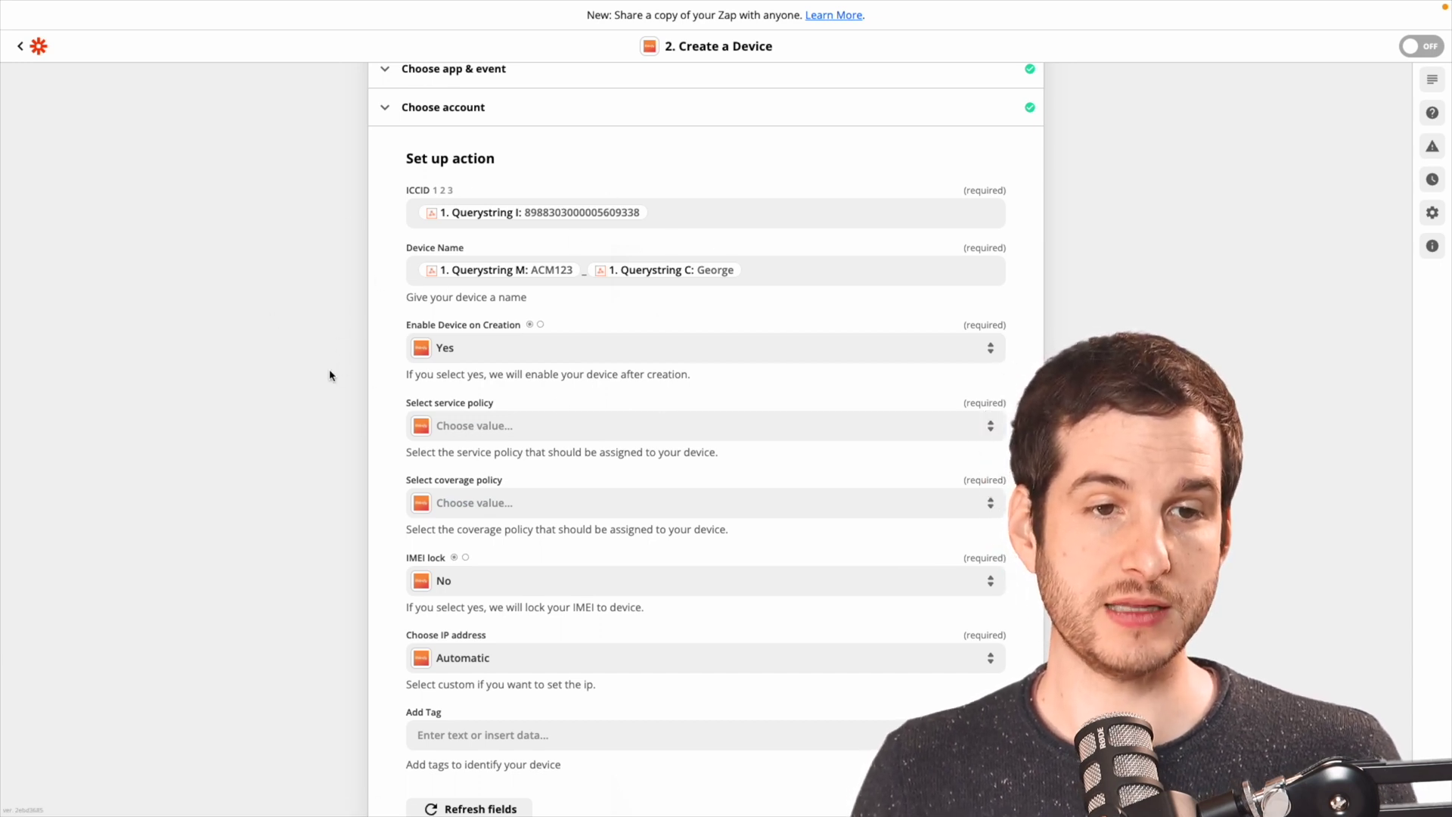
Check the service policy choices, then record policy ID 447245 in sheet cell F2.
{"action": "scroll", "coordinate": [389, 485], "scroll_direction": "down", "scroll_amount": 2}
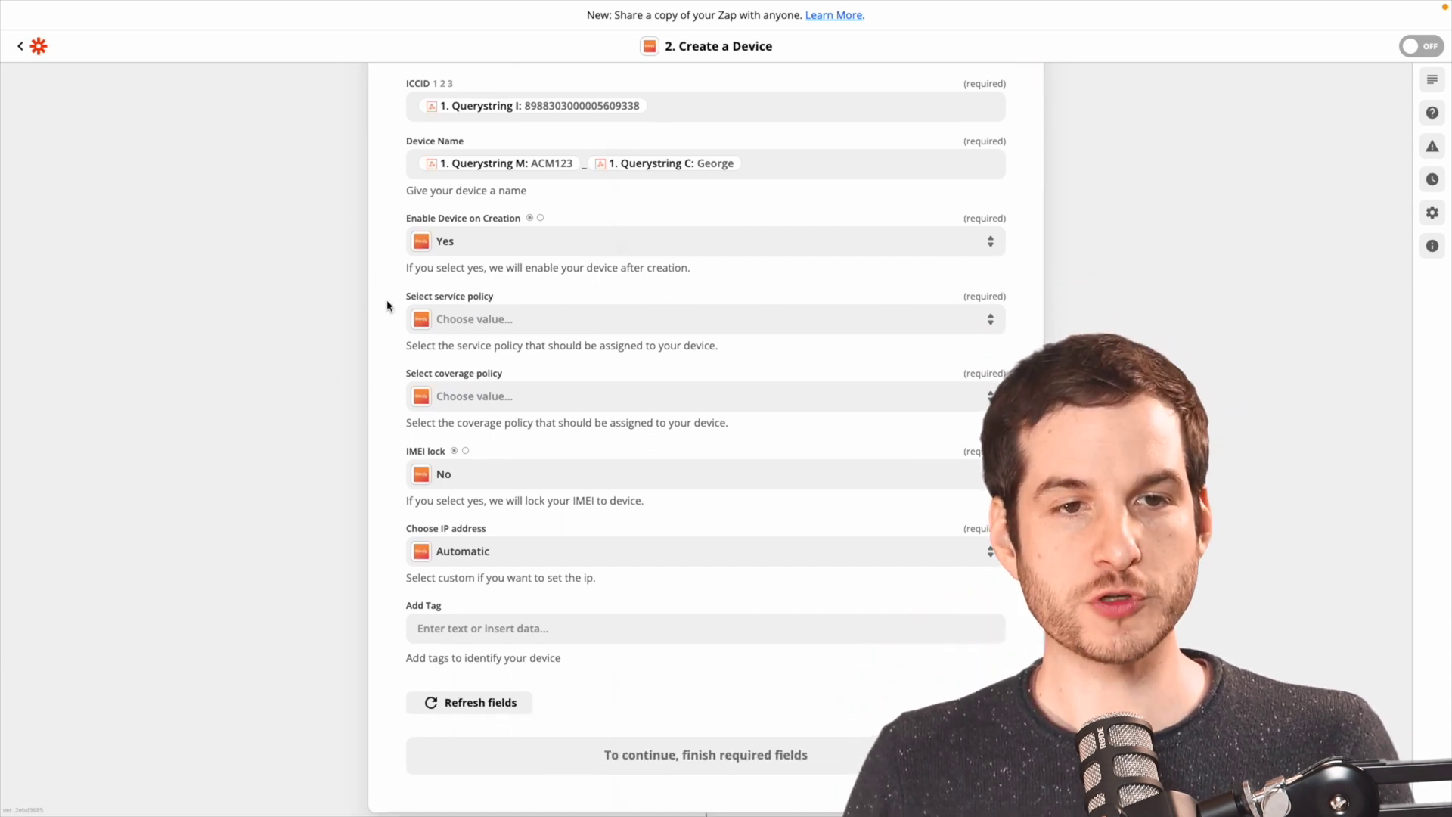
{"action": "left_click", "coordinate": [461, 318]}
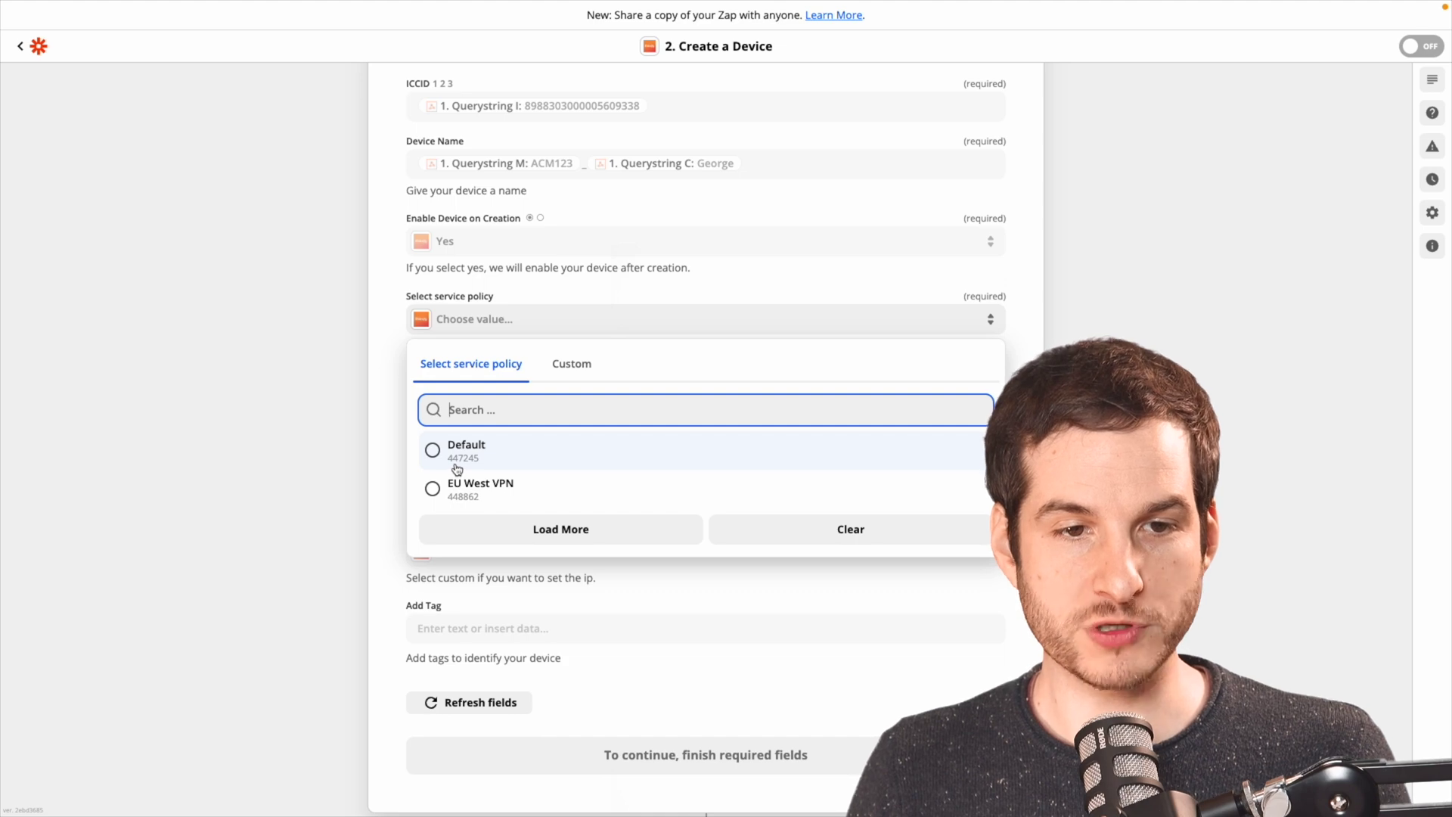
{"action": "left_click", "coordinate": [387, 361]}
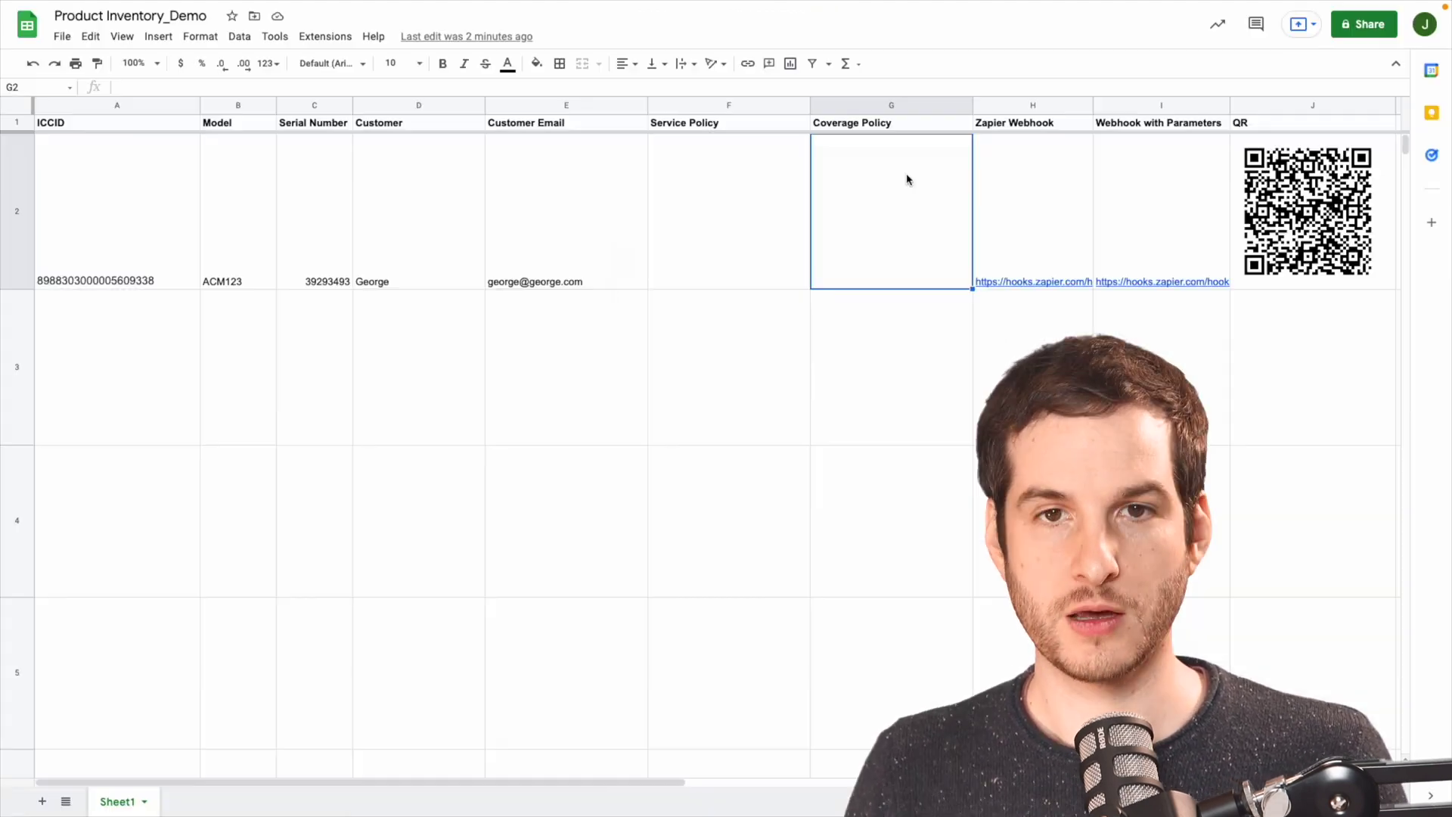
{"action": "left_click", "coordinate": [716, 220]}
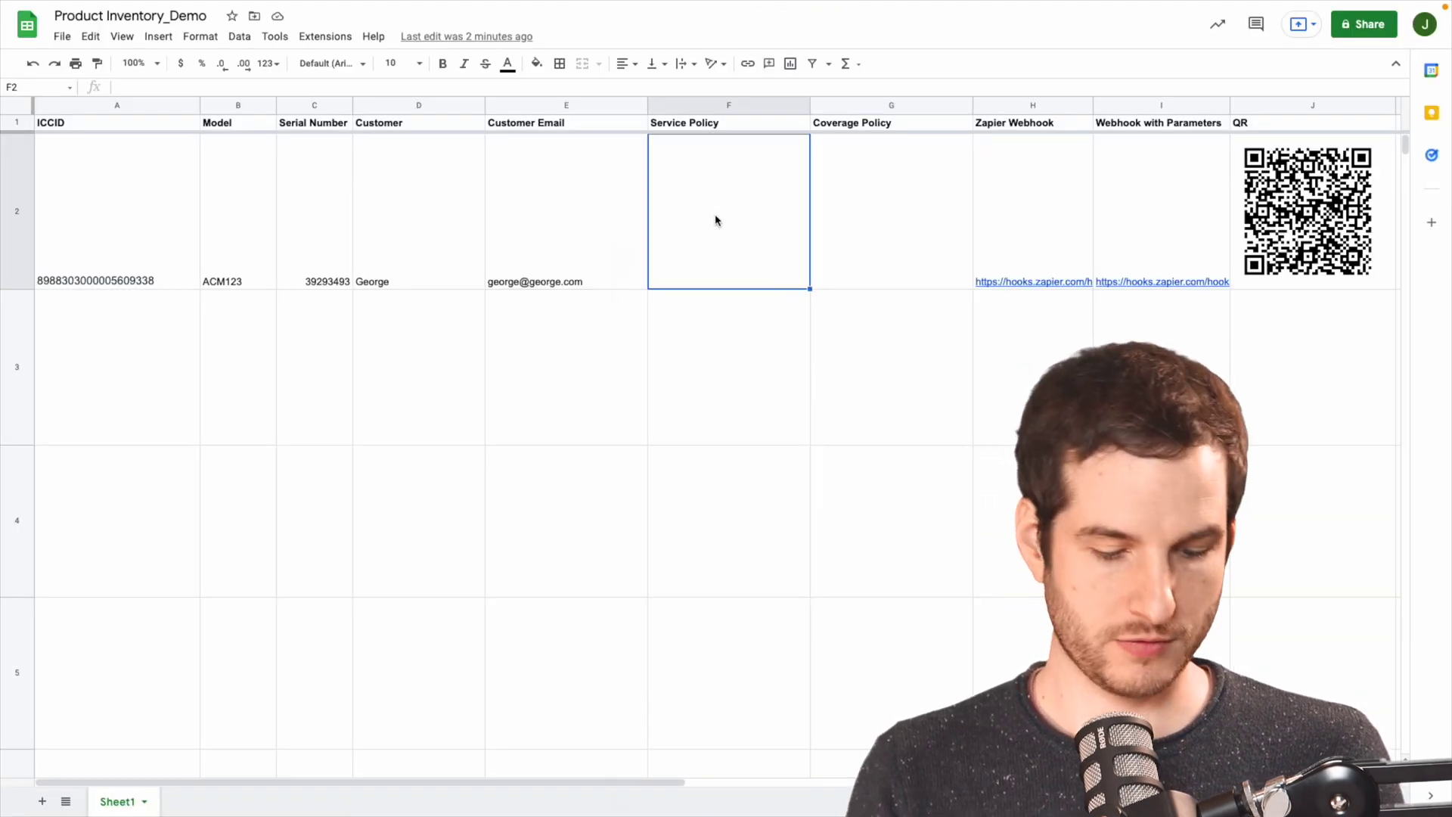
{"action": "type", "text": "447245"}
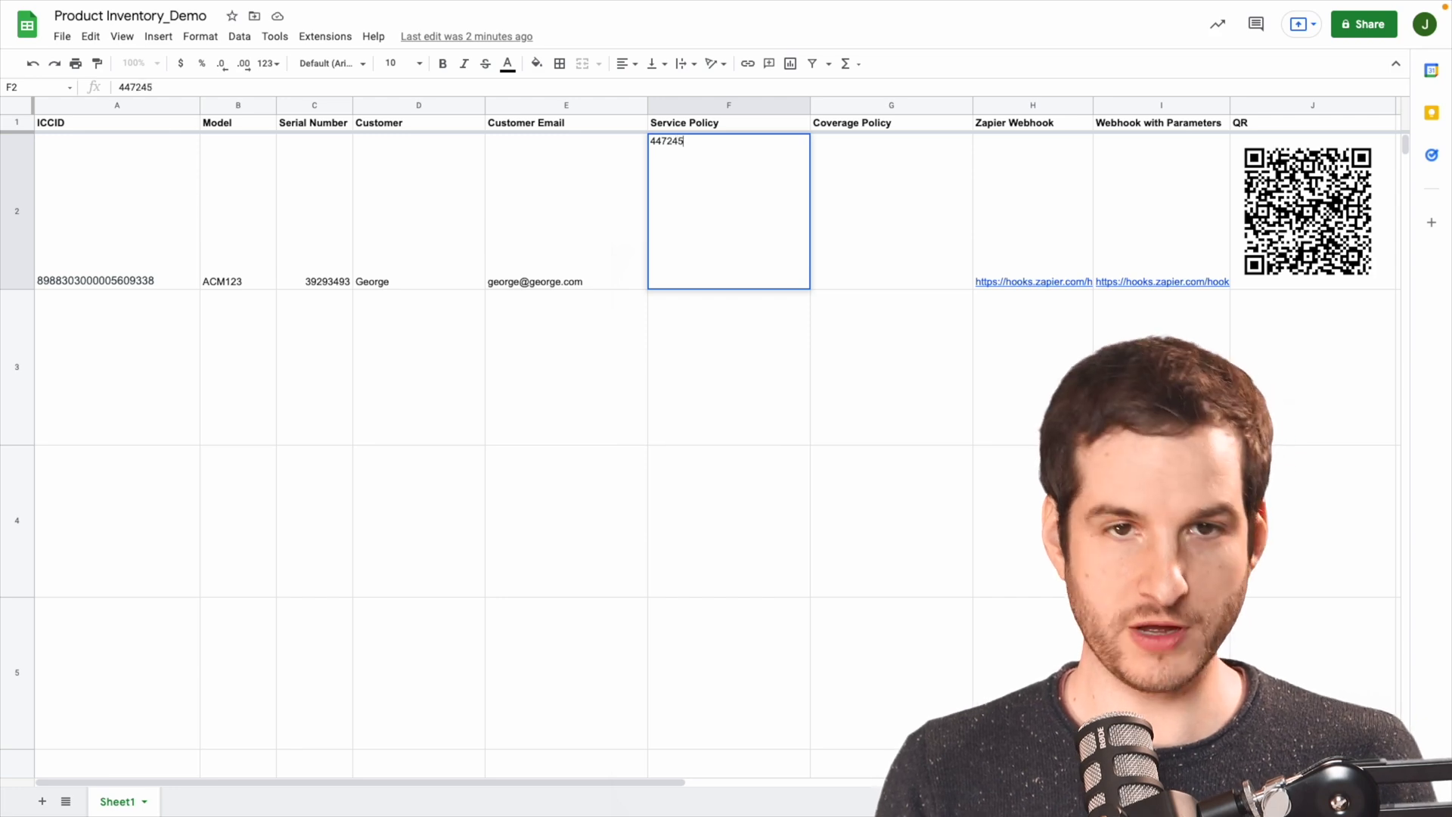
{"action": "left_click", "coordinate": [907, 182]}
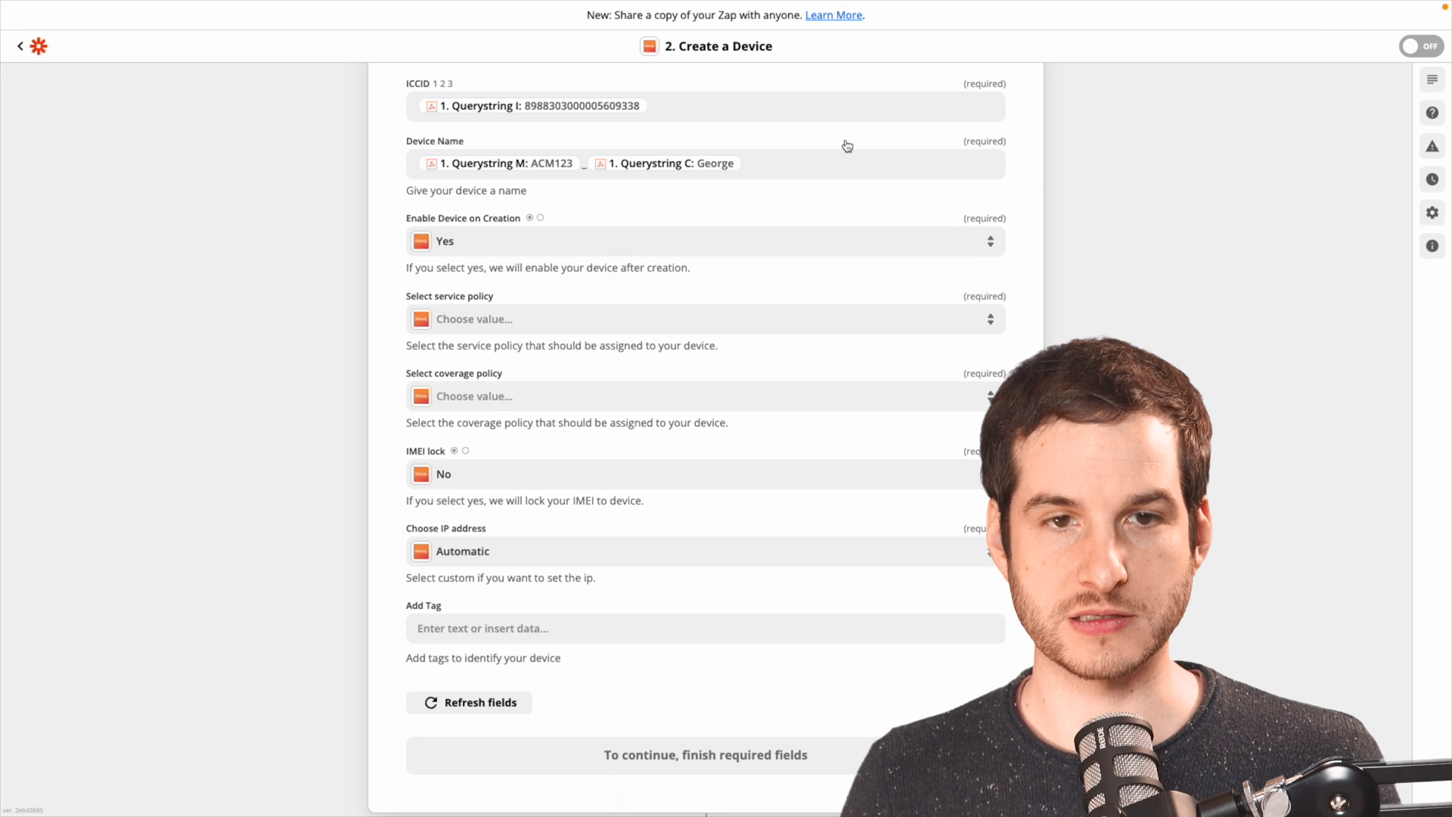
Map Service Policy to the webhook's Querystring Serv using a custom value.
{"action": "left_click", "coordinate": [468, 397]}
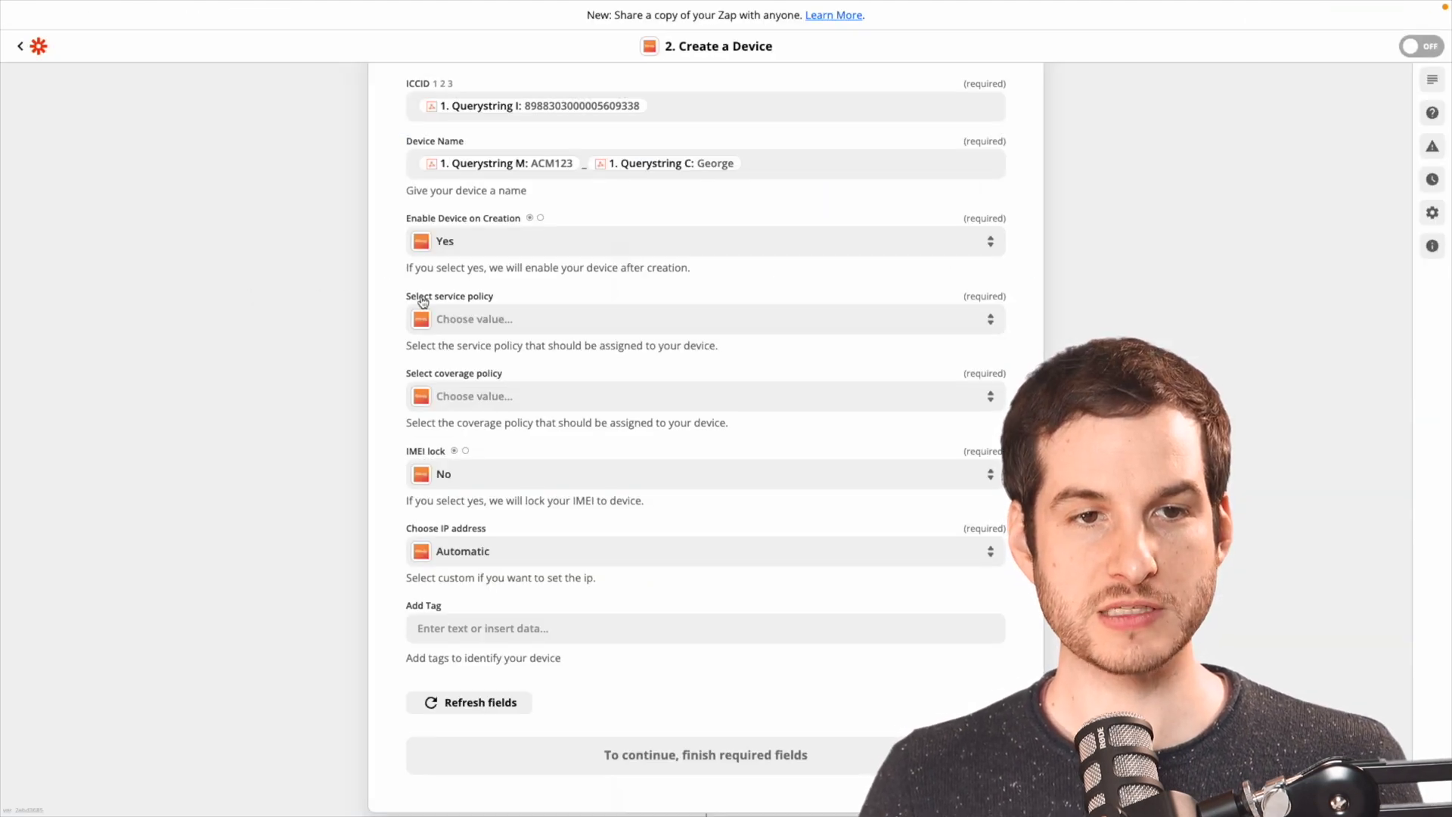
{"action": "left_click", "coordinate": [438, 319]}
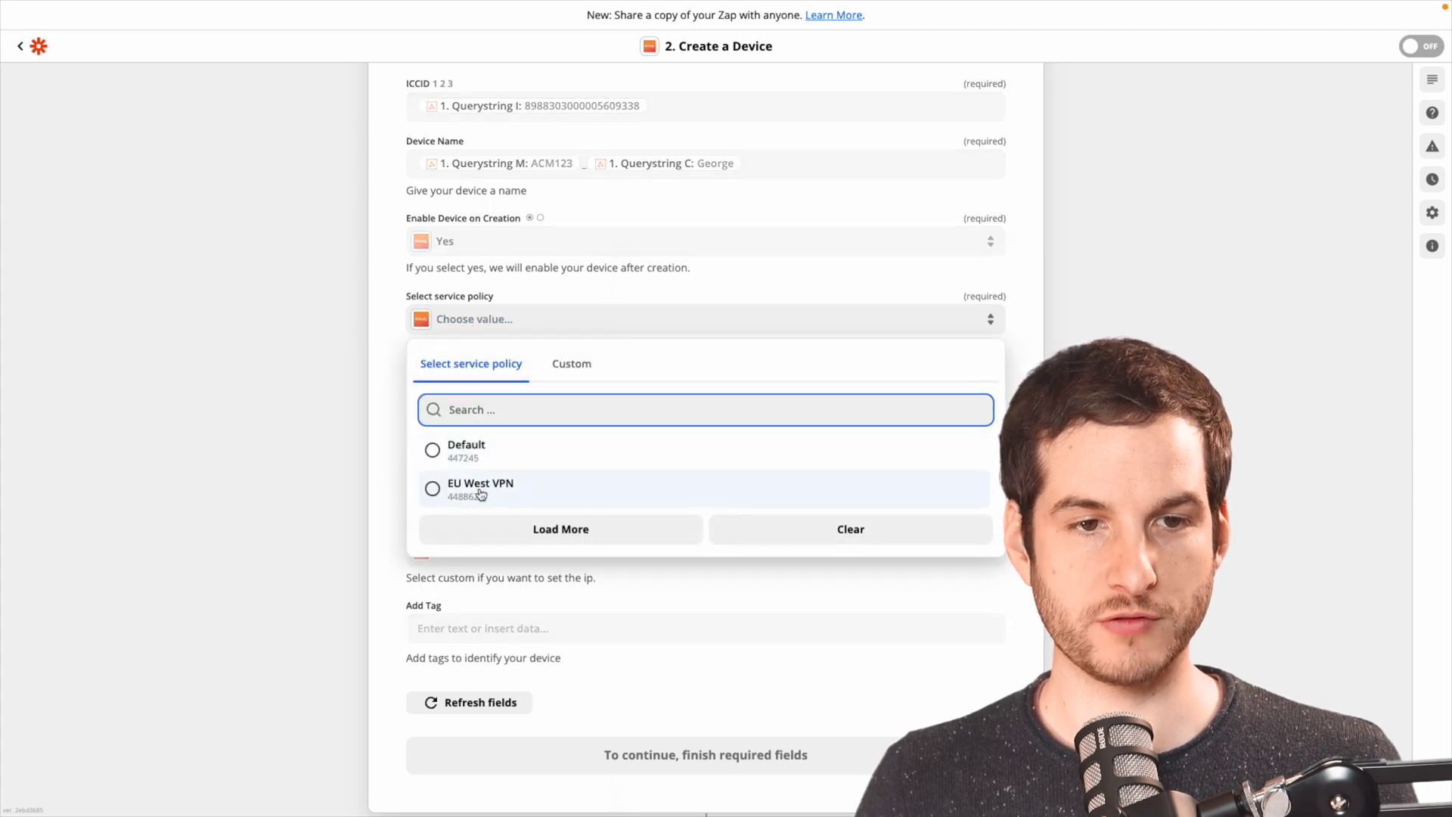
{"action": "left_click", "coordinate": [577, 365]}
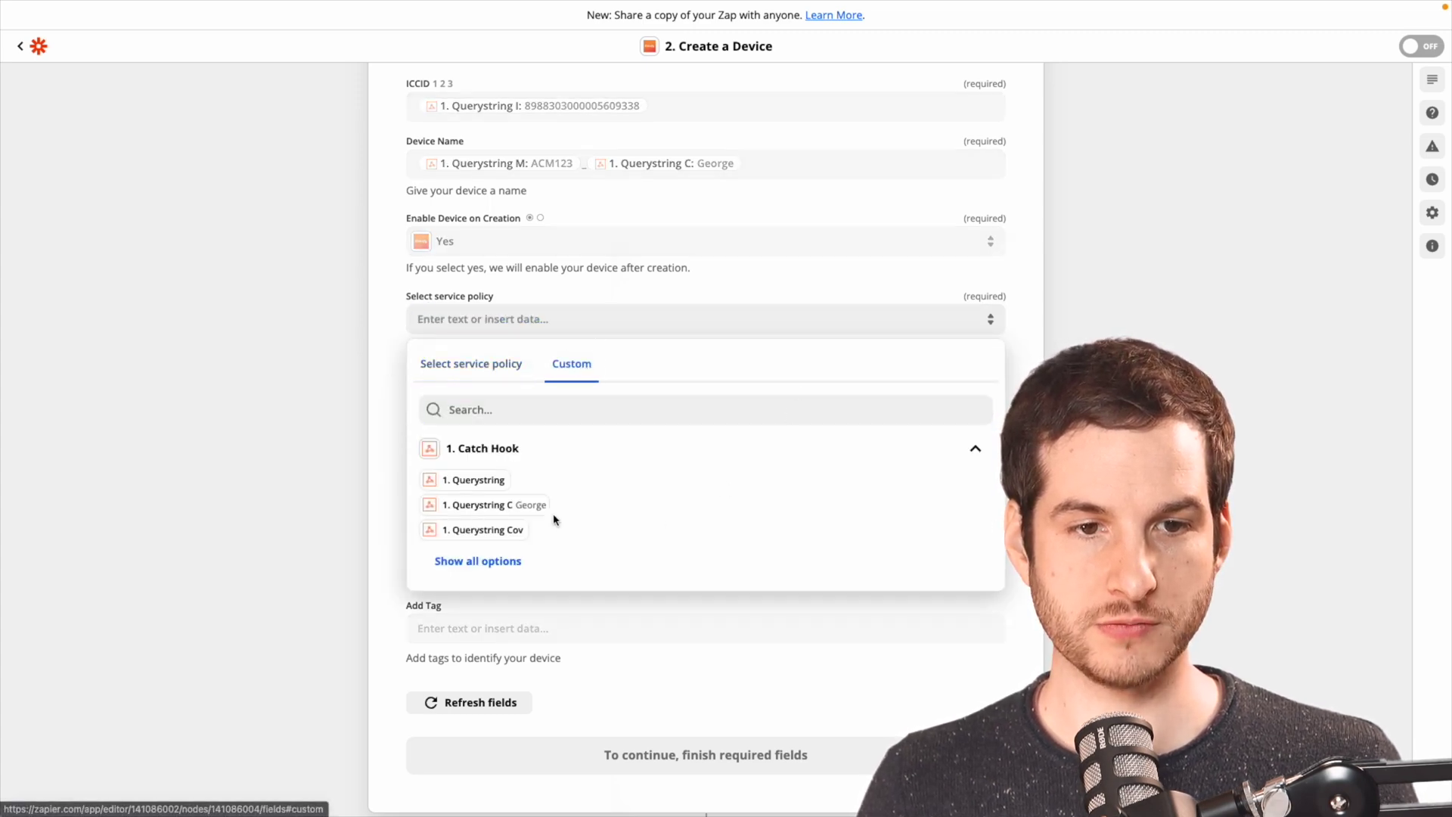
{"action": "left_click", "coordinate": [488, 560]}
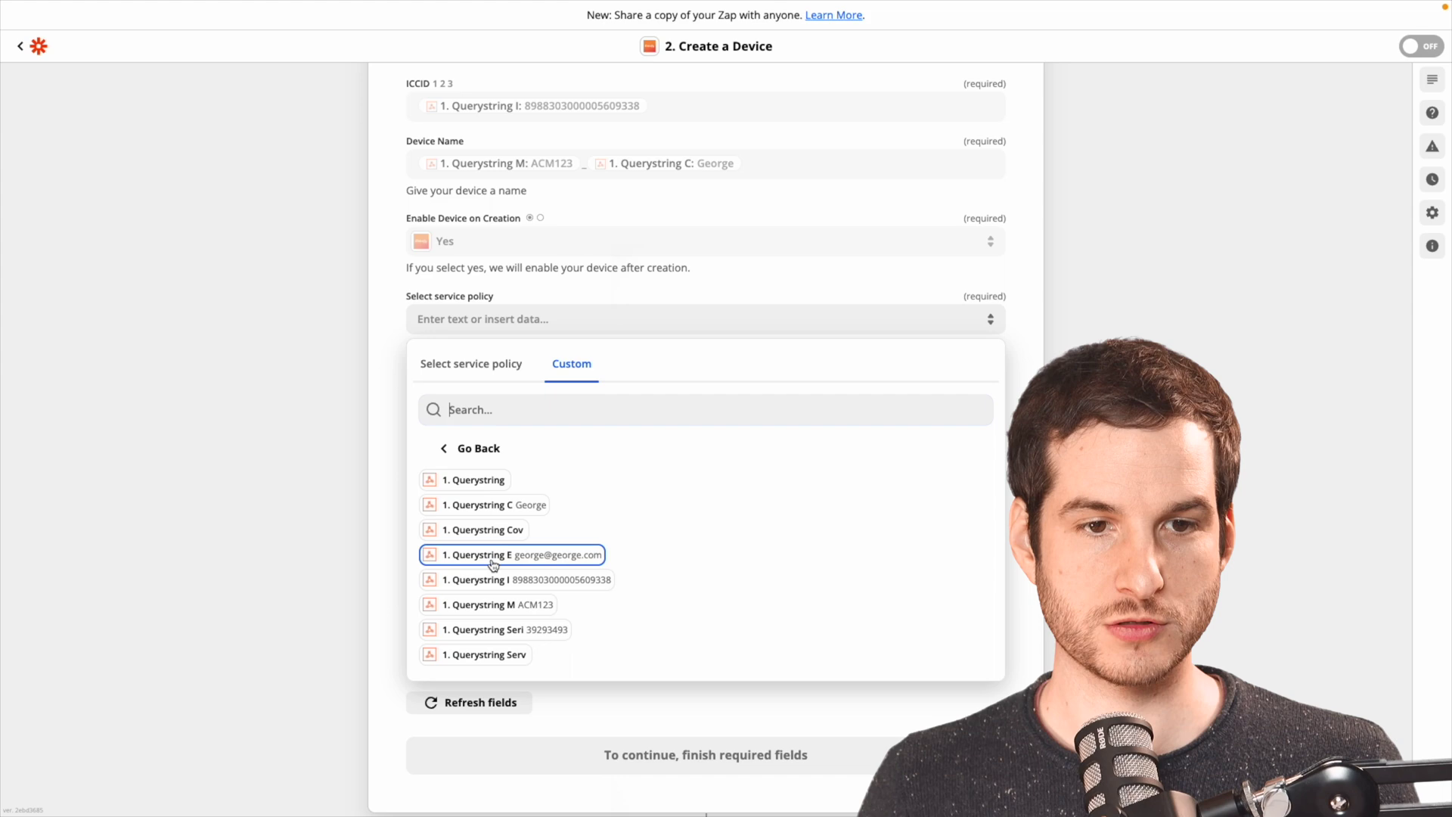
{"action": "left_click", "coordinate": [499, 655]}
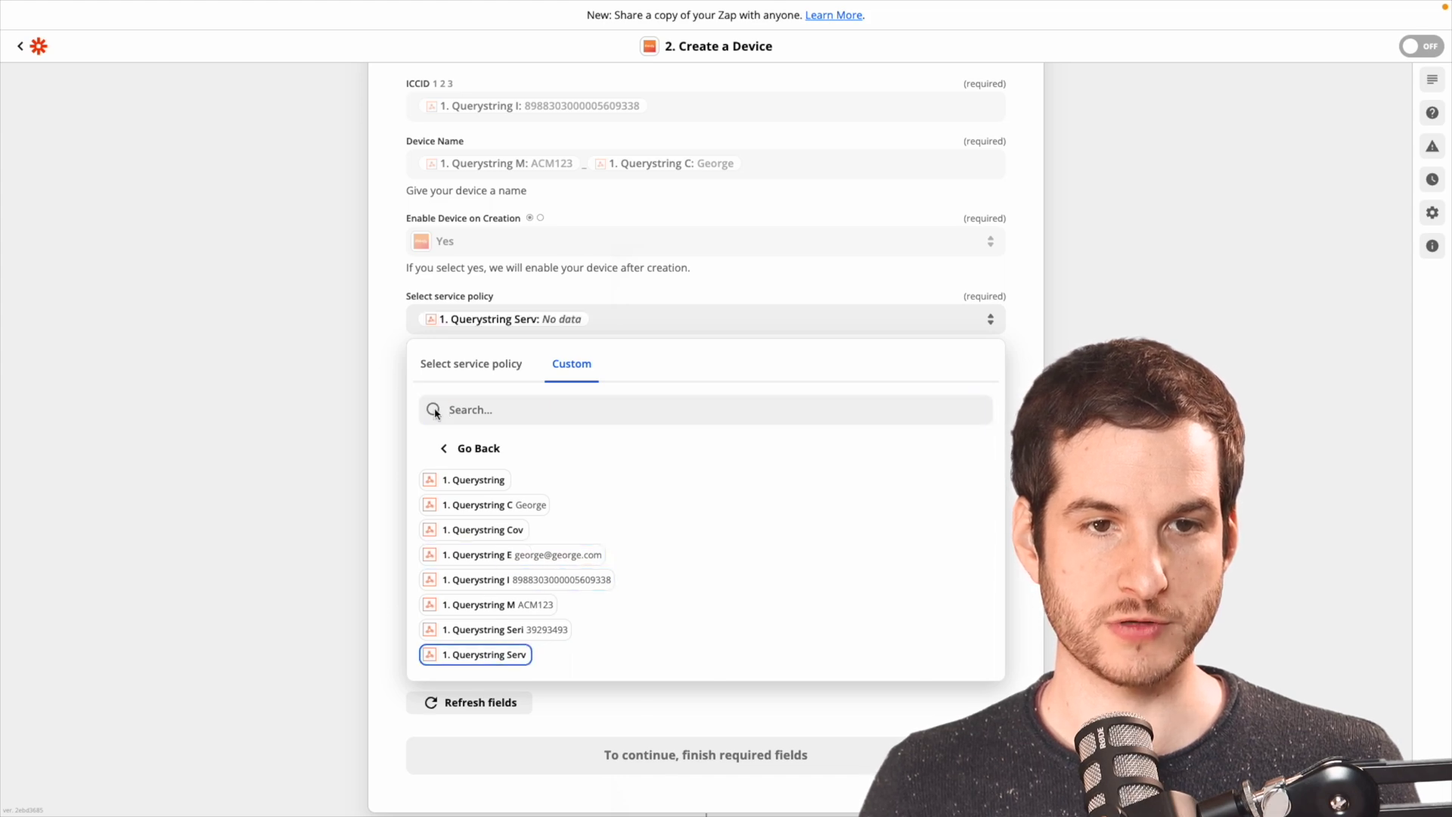
{"action": "left_click", "coordinate": [446, 319]}
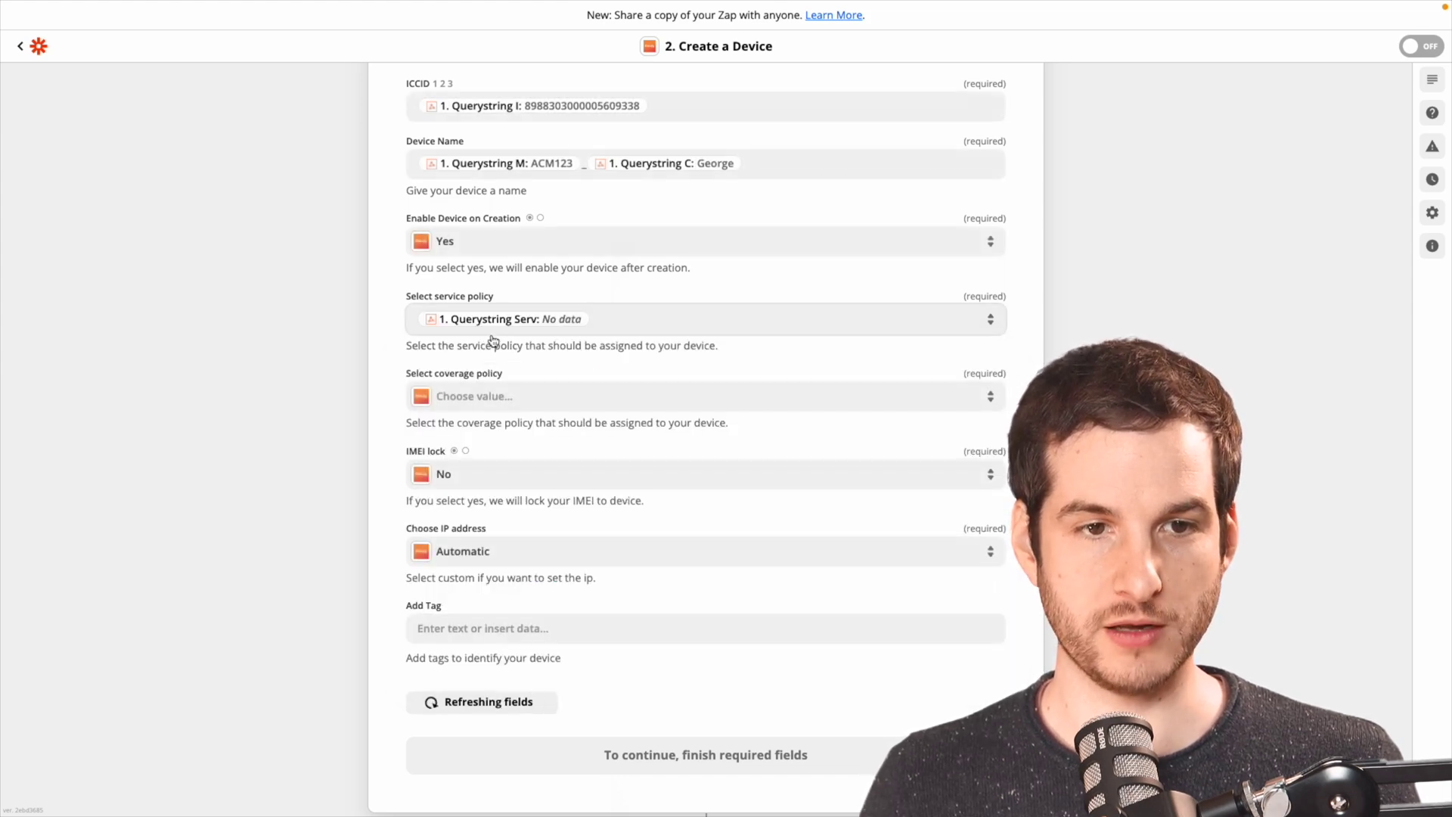
Map Coverage Policy to the webhook's Querystring Cov using a custom value.
{"action": "left_click", "coordinate": [471, 406]}
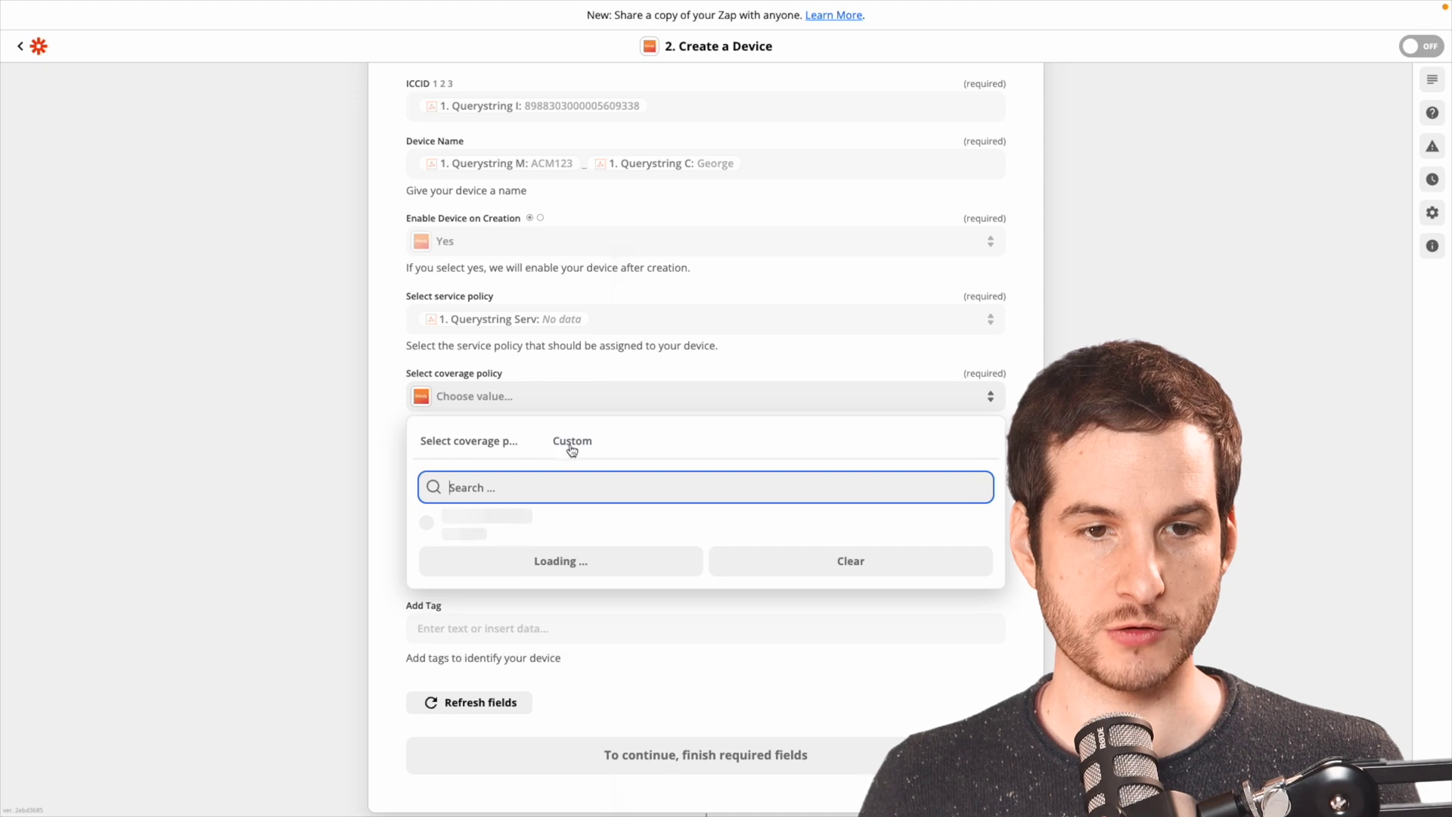
{"action": "left_click", "coordinate": [571, 446]}
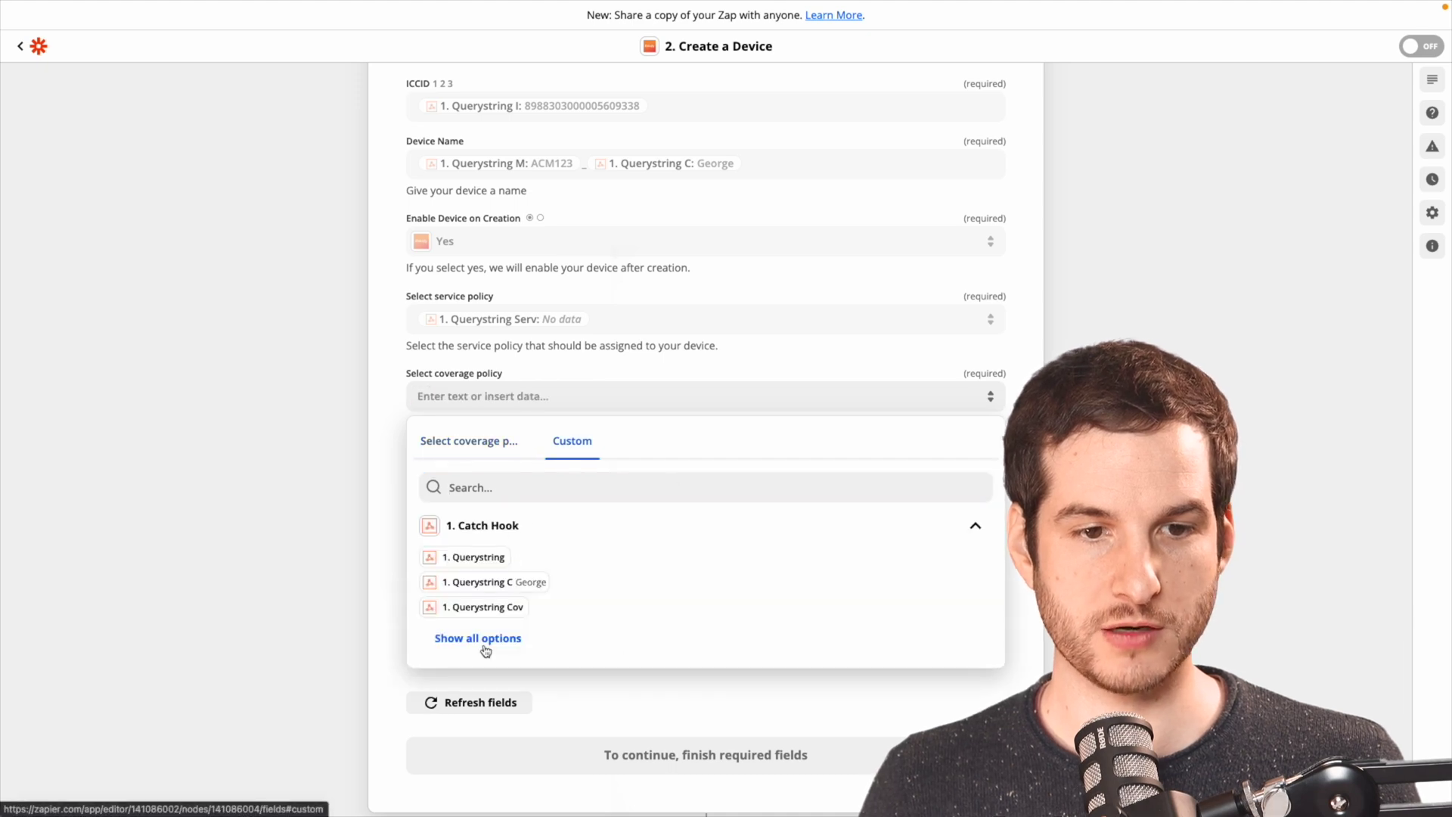
{"action": "left_click", "coordinate": [482, 612]}
{"action": "left_click", "coordinate": [350, 399]}
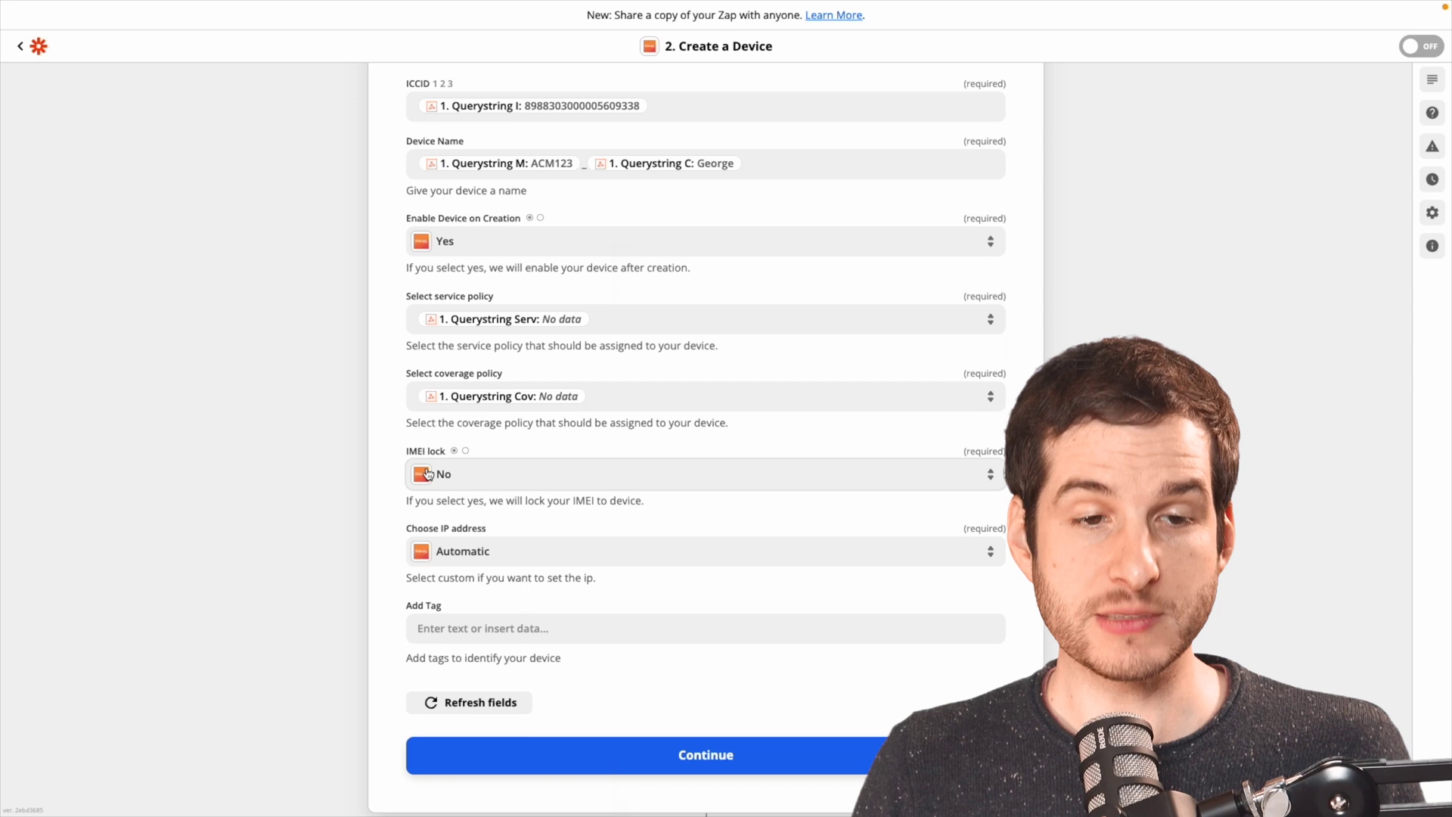
Add Querystring C and E (customer name and e-mail) as device tags and continue.
{"action": "left_click", "coordinate": [422, 626]}
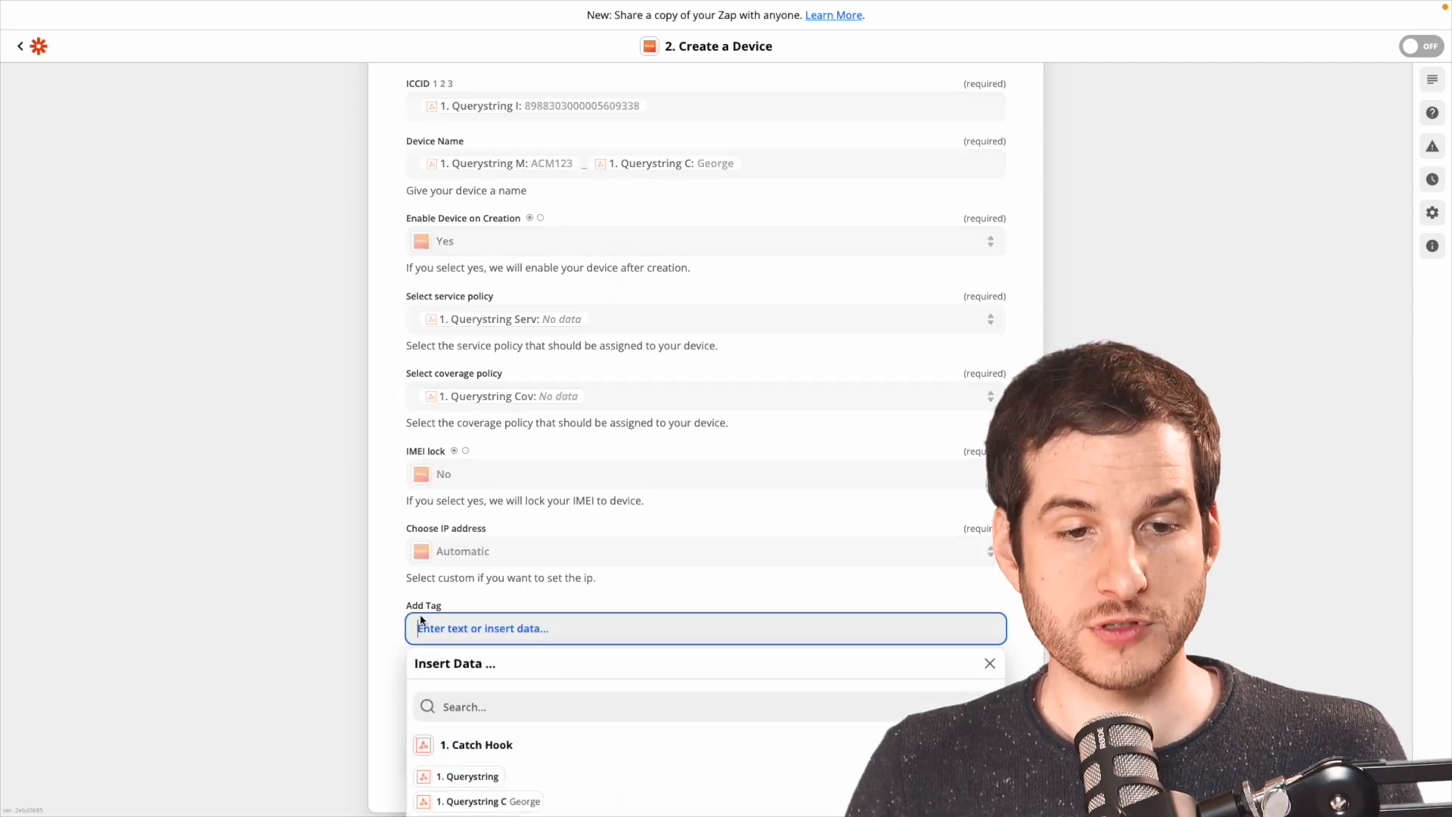
{"action": "scroll", "coordinate": [475, 601], "scroll_direction": "down", "scroll_amount": 1}
{"action": "left_click", "coordinate": [500, 743]}
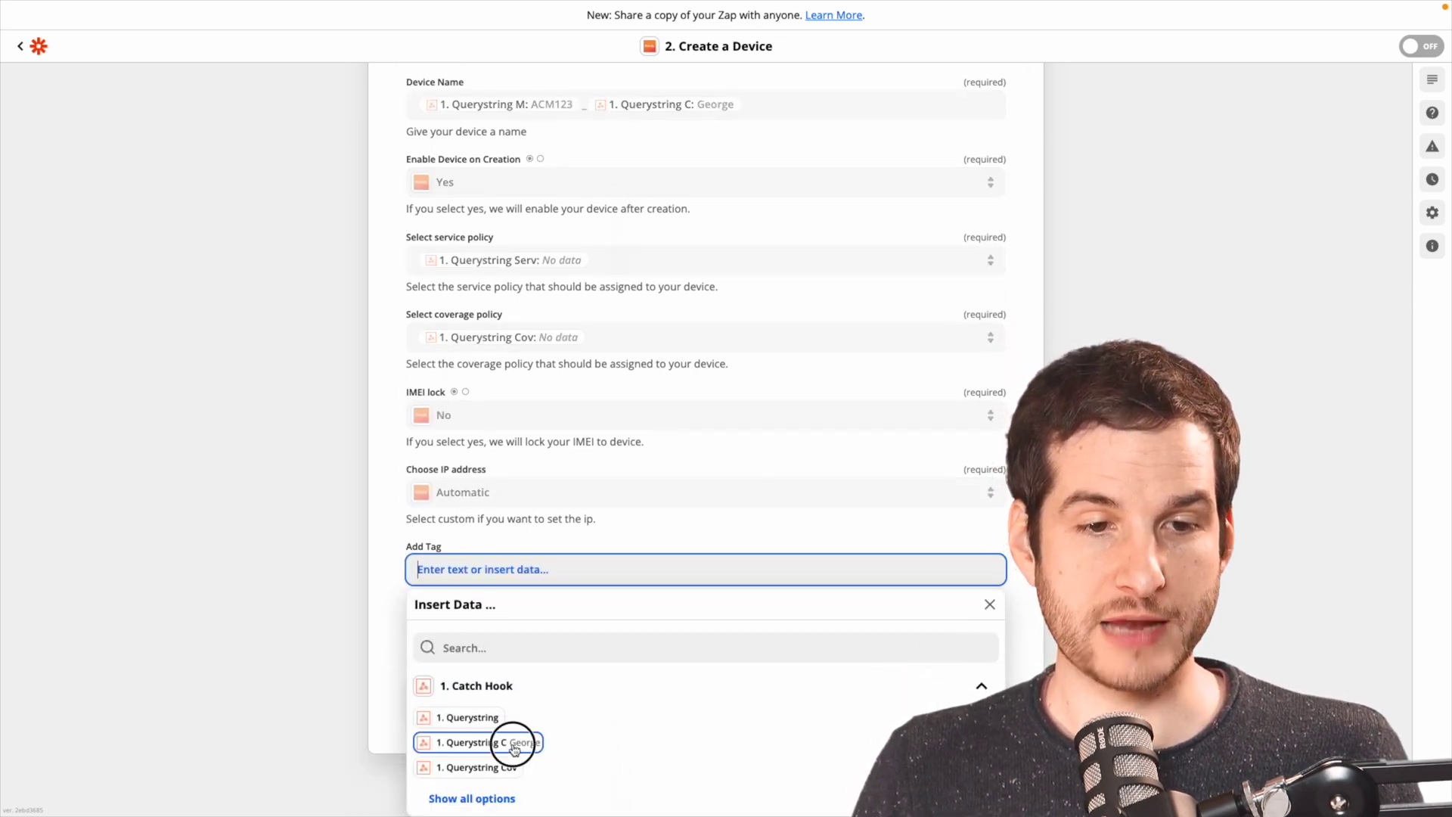
{"action": "left_click", "coordinate": [373, 611]}
{"action": "left_click", "coordinate": [498, 606]}
{"action": "scroll", "coordinate": [476, 786], "scroll_direction": "down", "scroll_amount": 1}
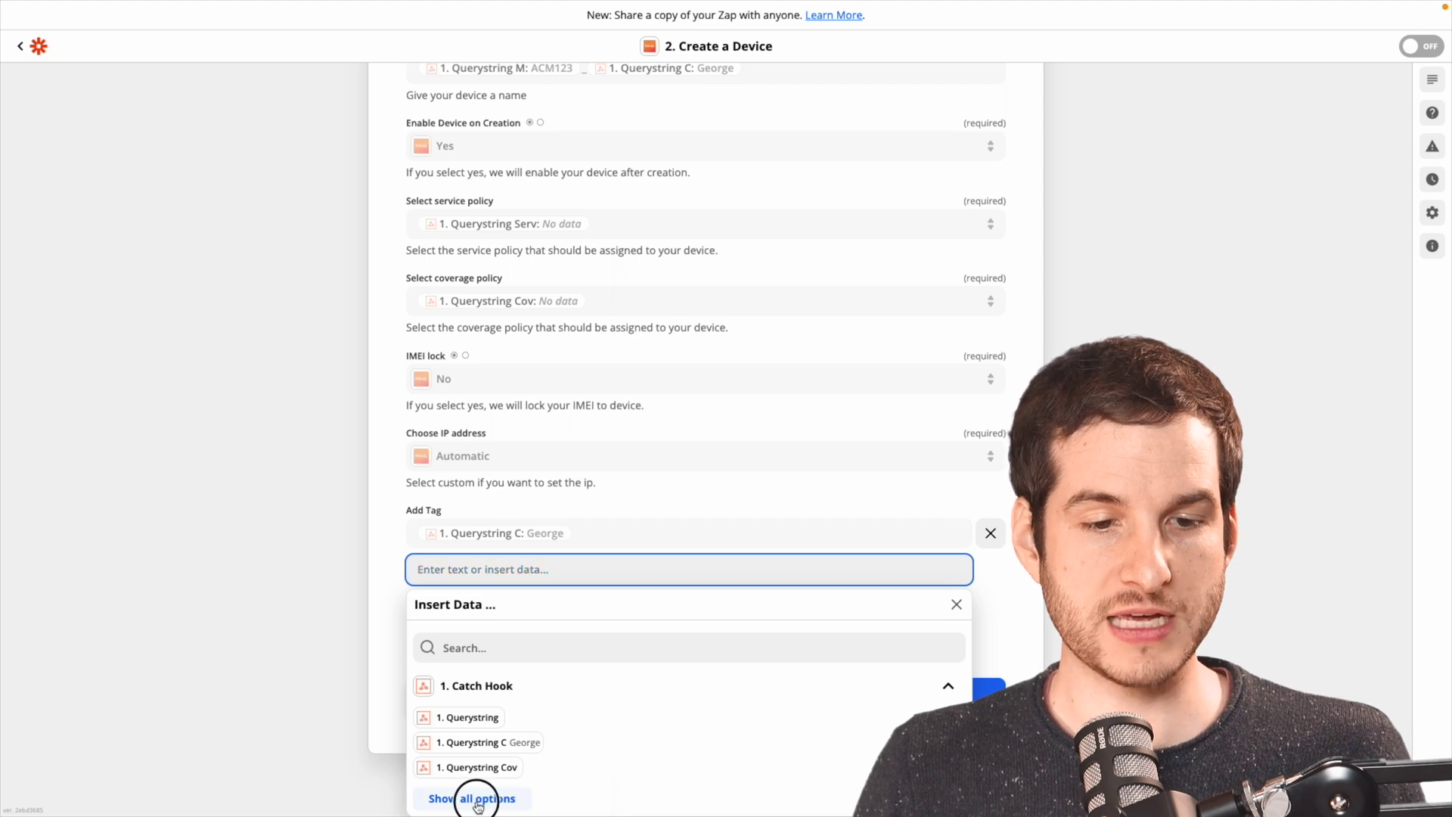
{"action": "left_click", "coordinate": [483, 794]}
{"action": "scroll", "coordinate": [609, 781], "scroll_direction": "down", "scroll_amount": 2}
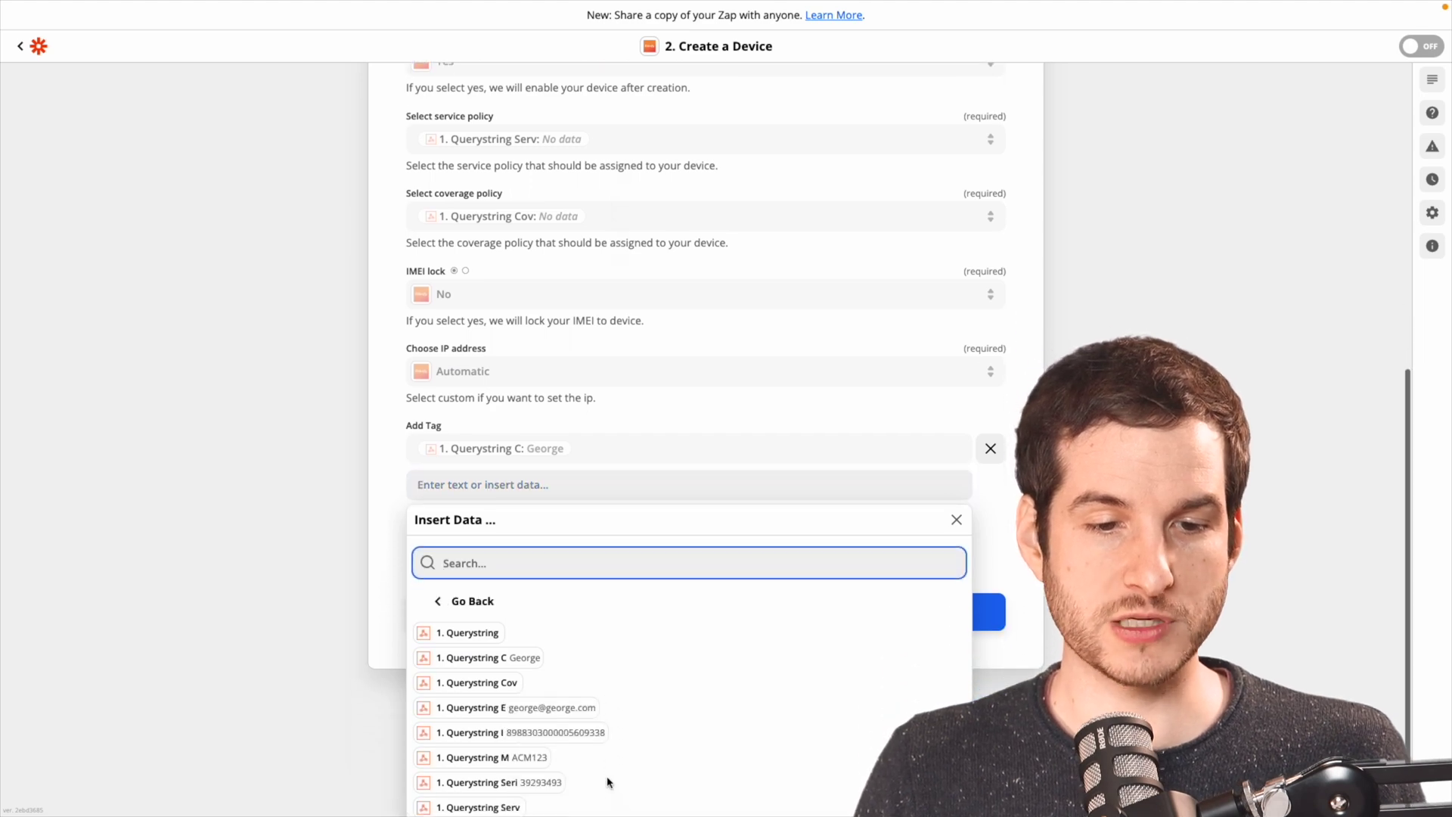
{"action": "left_click", "coordinate": [538, 713]}
{"action": "left_click", "coordinate": [365, 550]}
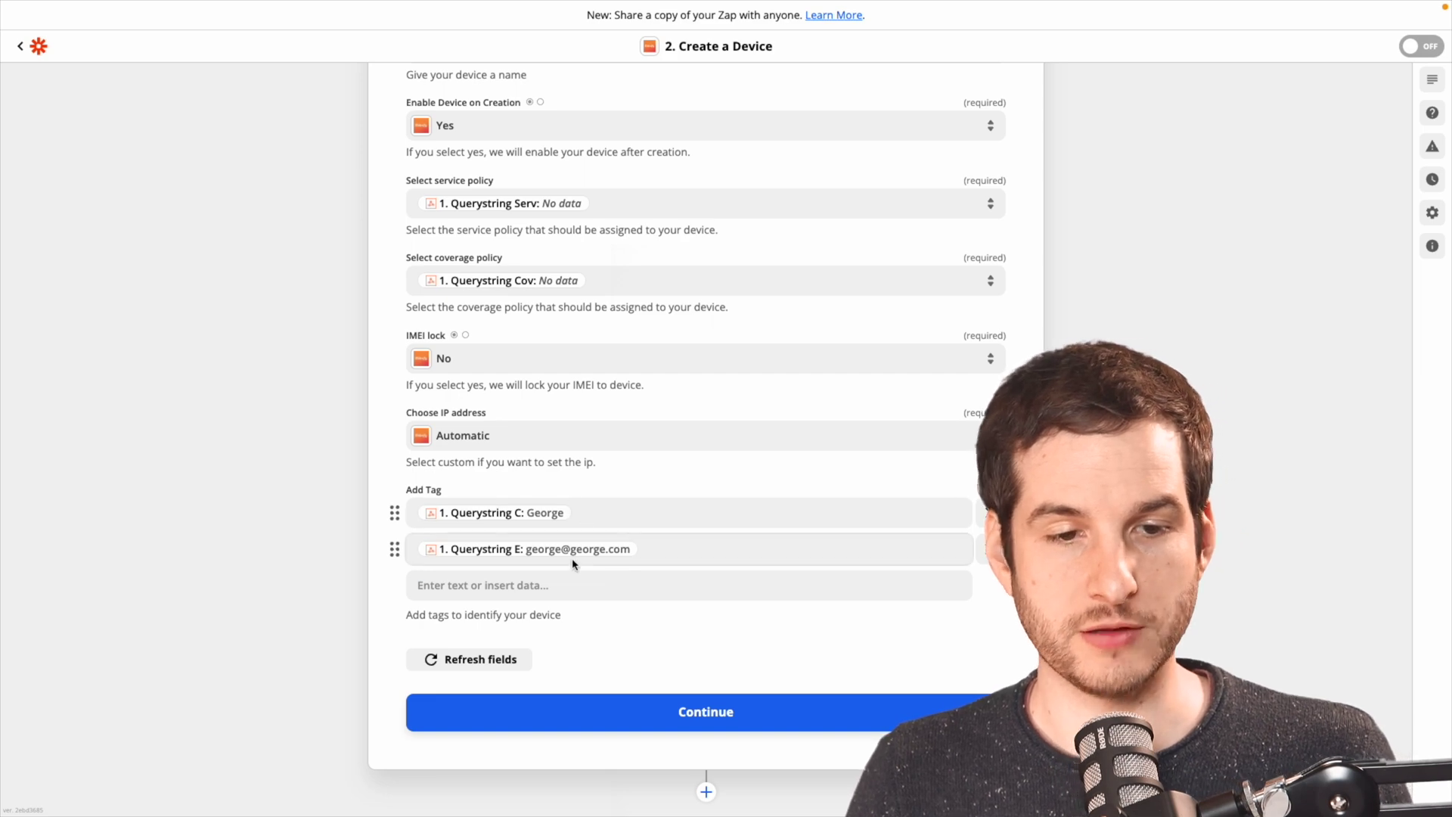
{"action": "left_click", "coordinate": [688, 710]}
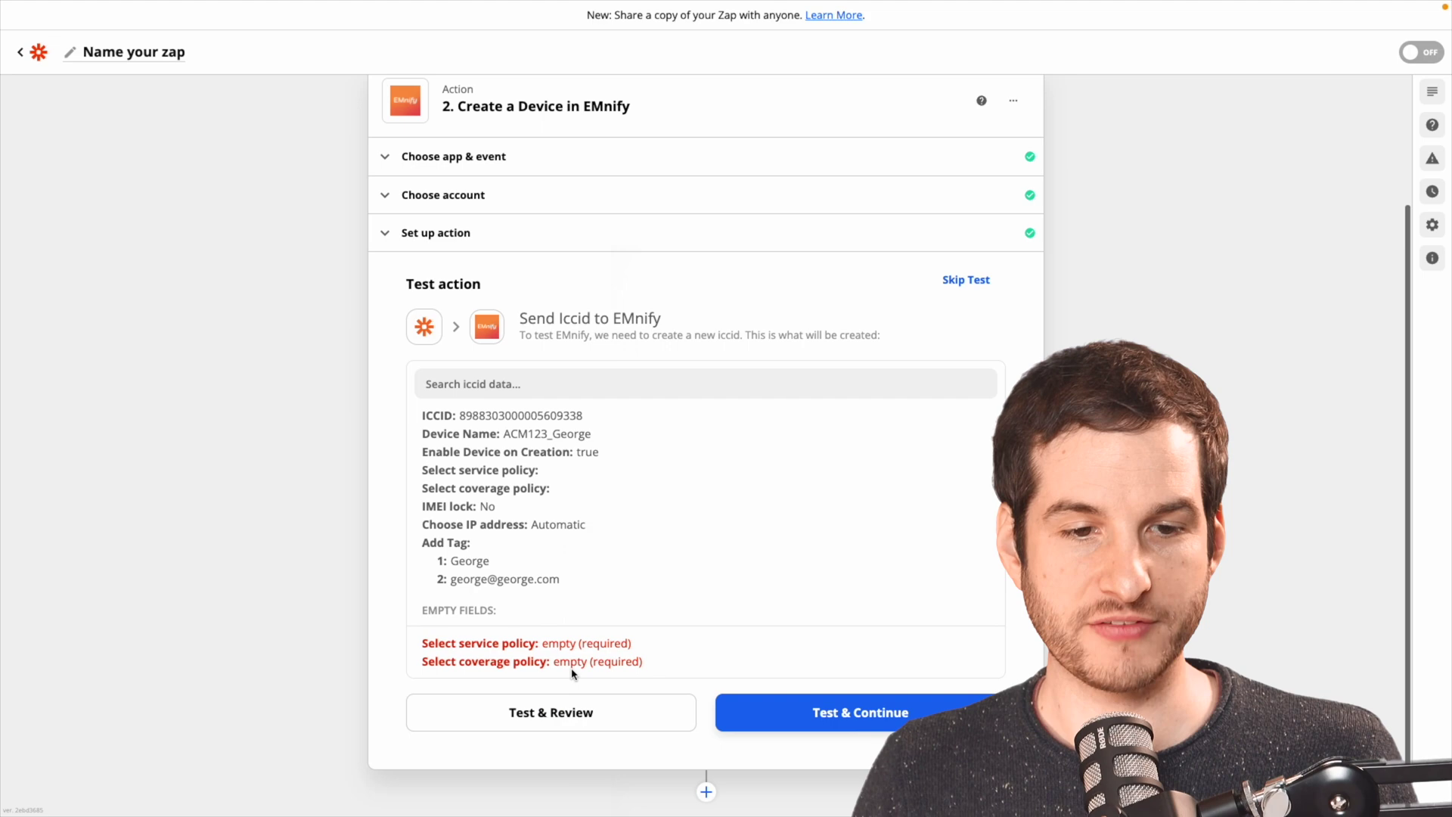
Switch the trigger sample to Request B, then run the Create a Device test.
{"action": "scroll", "coordinate": [173, 212], "scroll_direction": "up", "scroll_amount": 2}
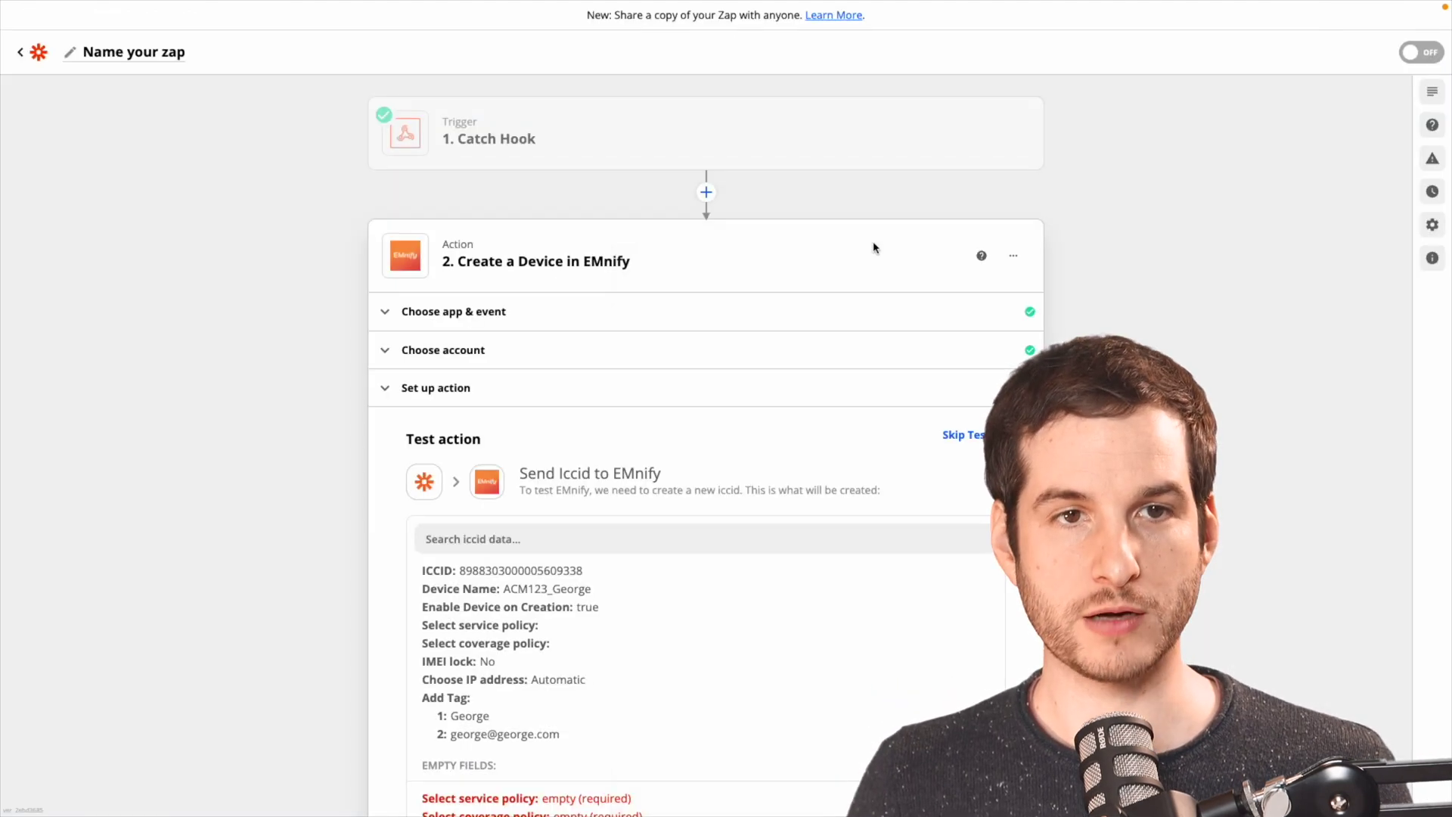
{"action": "left_click", "coordinate": [726, 139]}
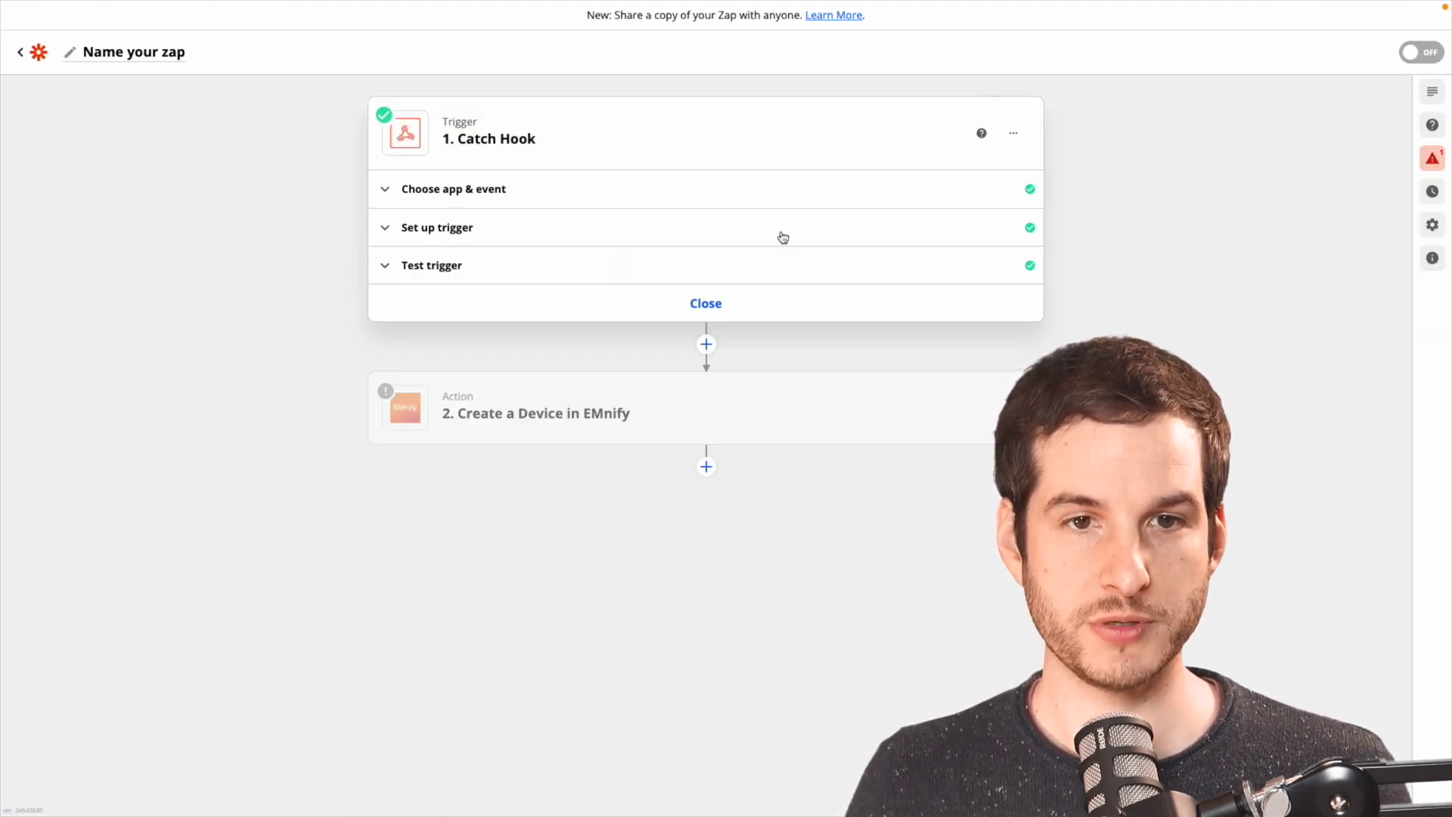
{"action": "left_click", "coordinate": [671, 269]}
{"action": "left_click", "coordinate": [565, 391]}
{"action": "left_click", "coordinate": [567, 503]}
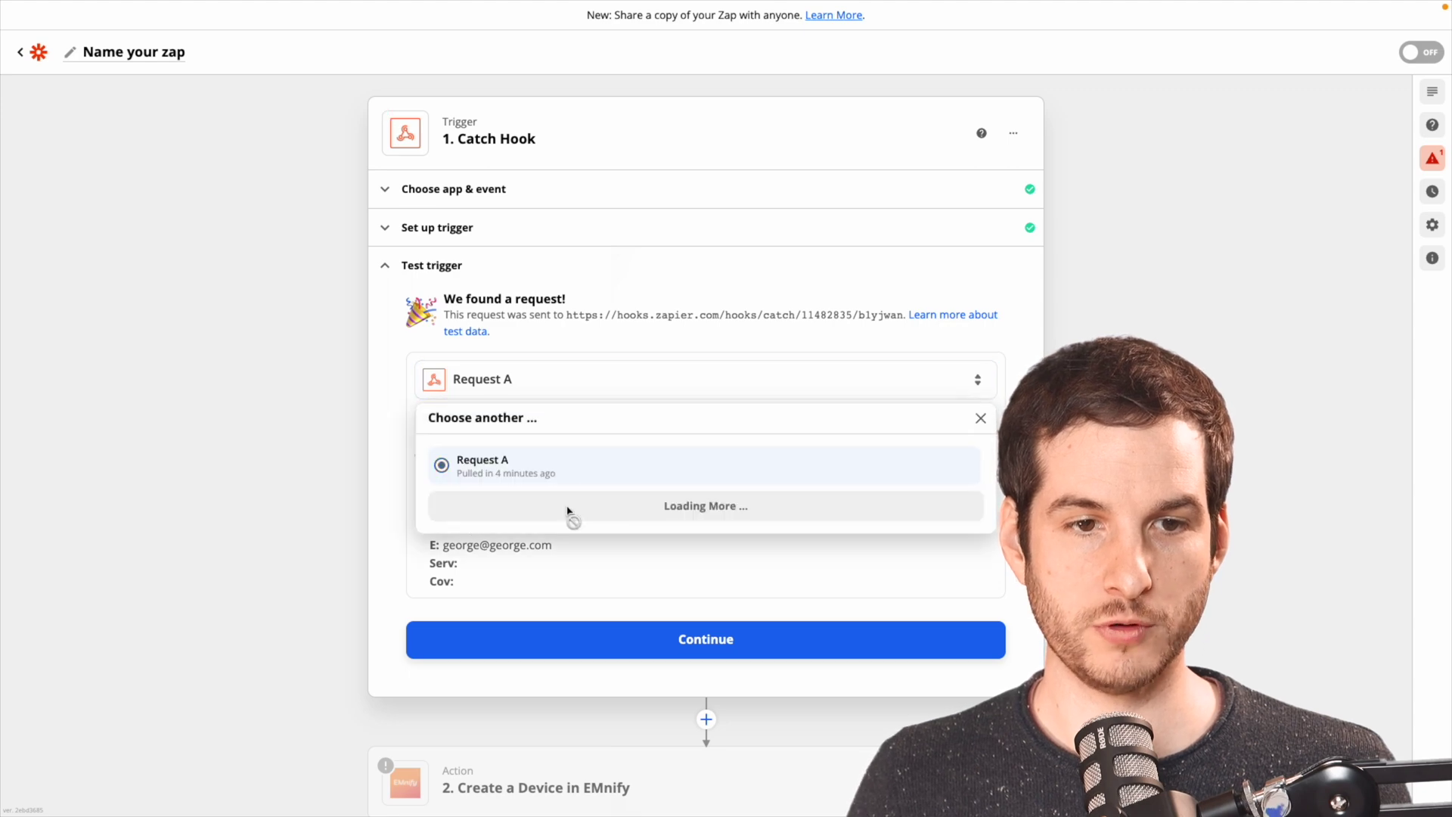
{"action": "left_click", "coordinate": [481, 470]}
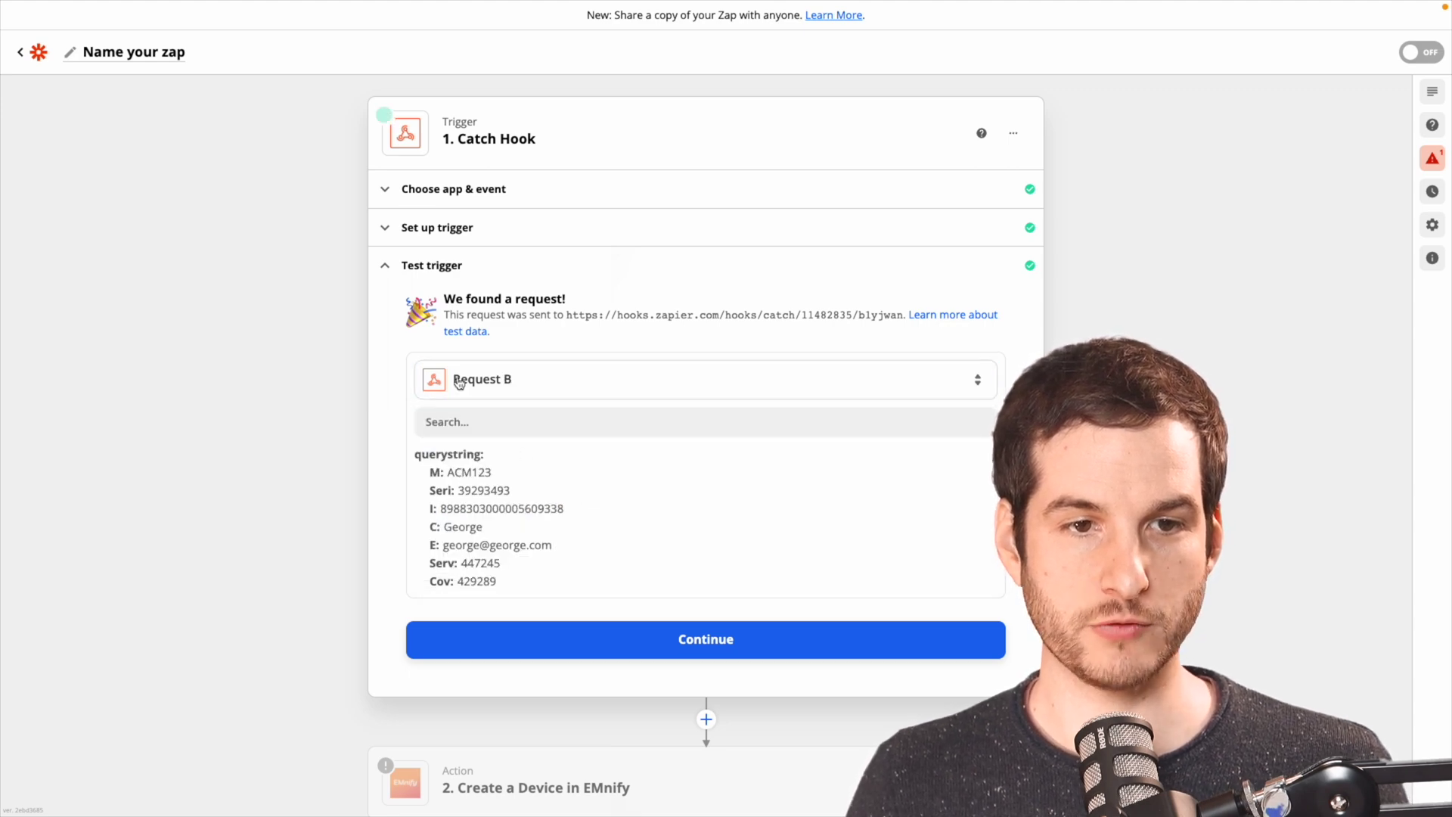
{"action": "left_click", "coordinate": [671, 632]}
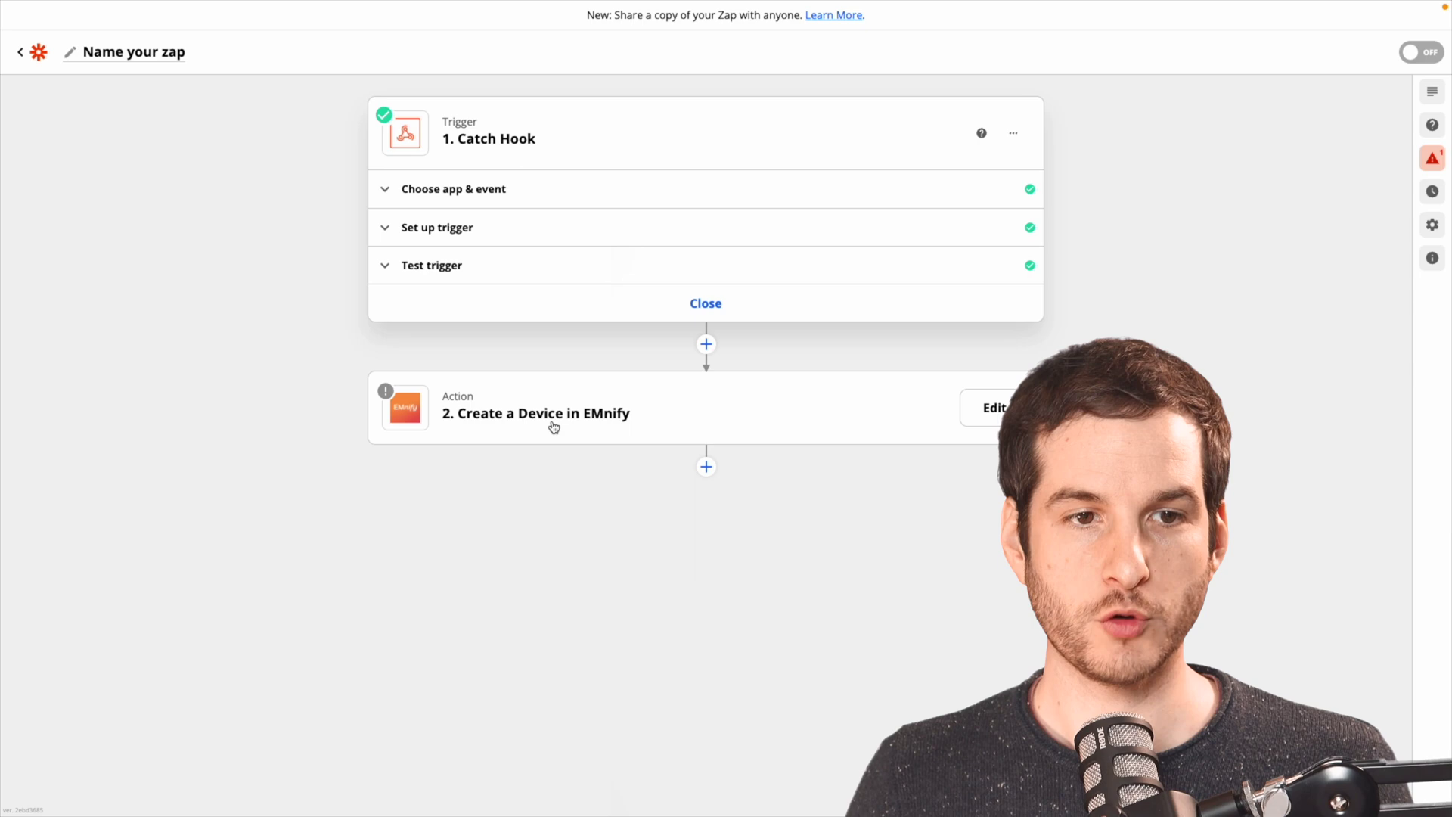
{"action": "left_click", "coordinate": [581, 424]}
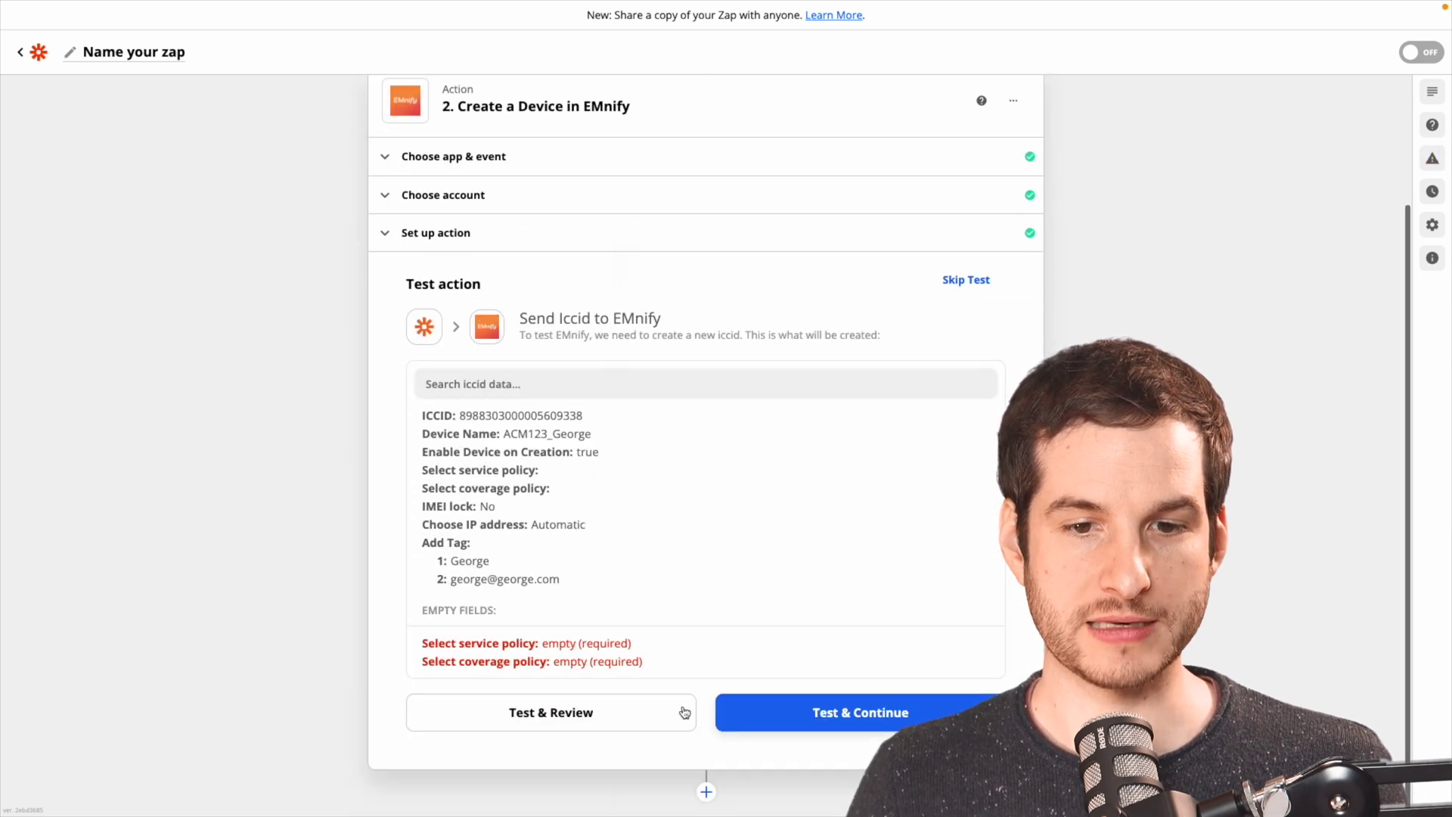
{"action": "left_click", "coordinate": [845, 732]}
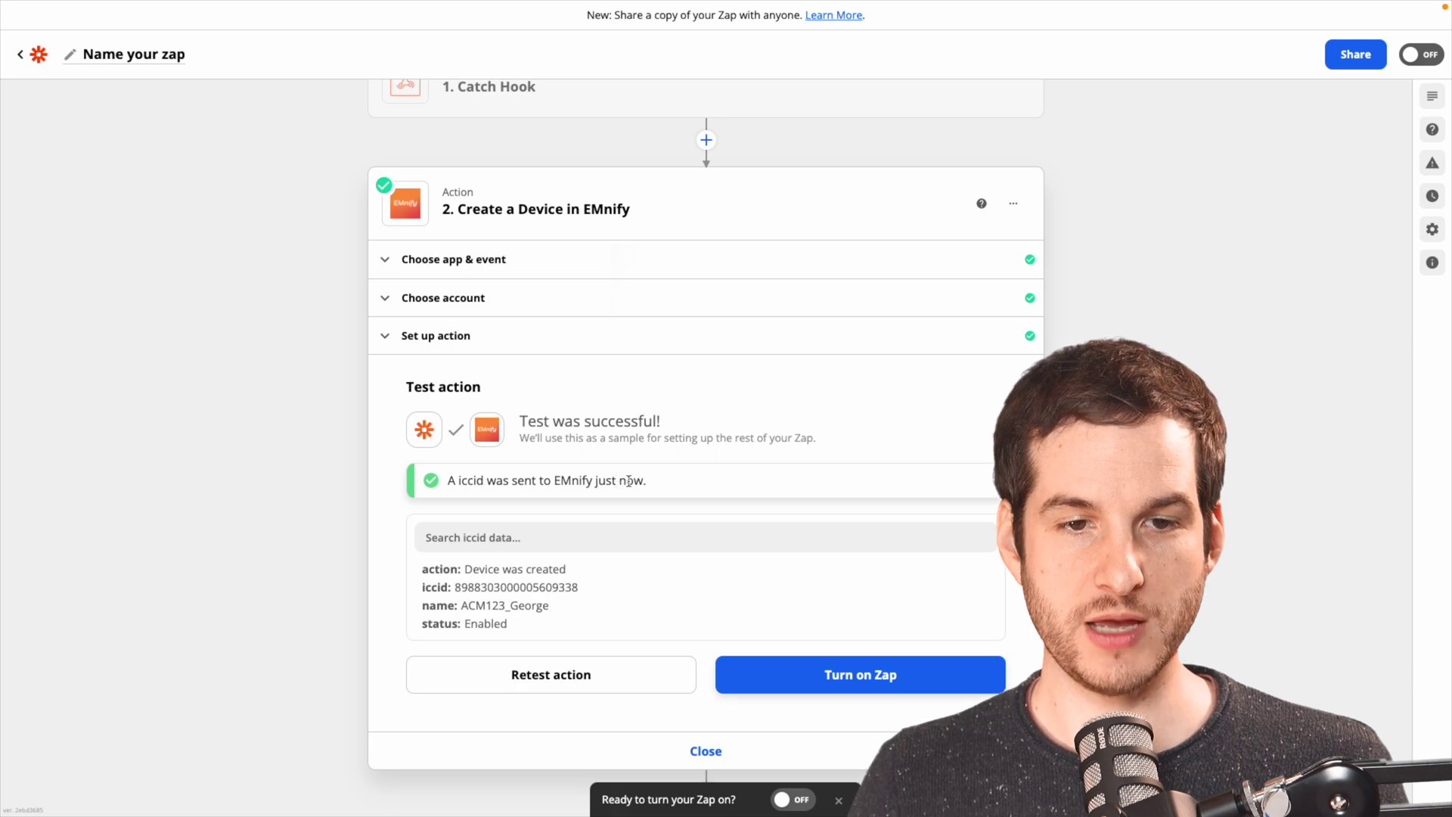
Switch to the EMnify Portal and open the Connected Devices list.
{"action": "key", "text": "ctrl+Tab"}
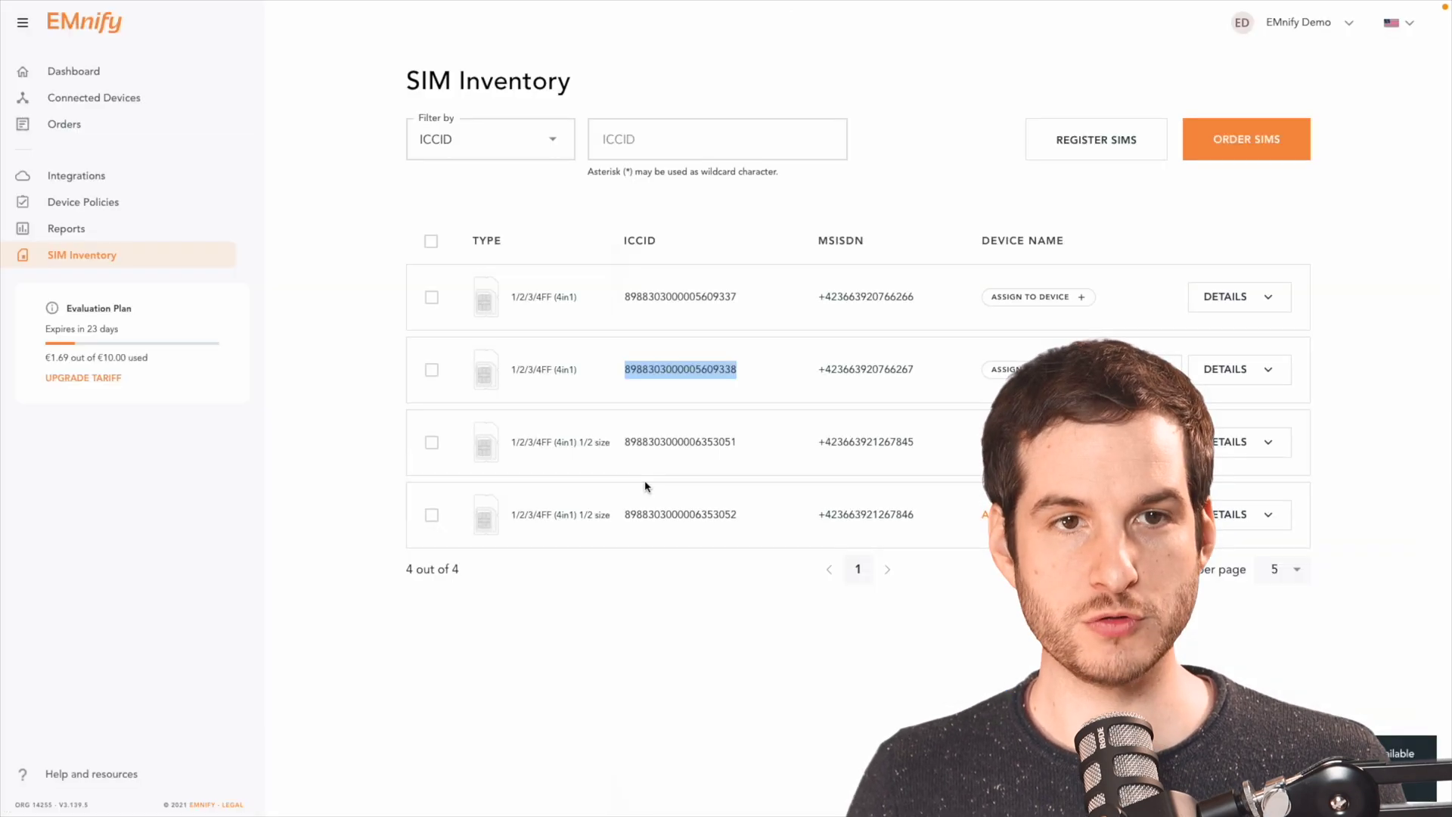
{"action": "left_click", "coordinate": [145, 99]}
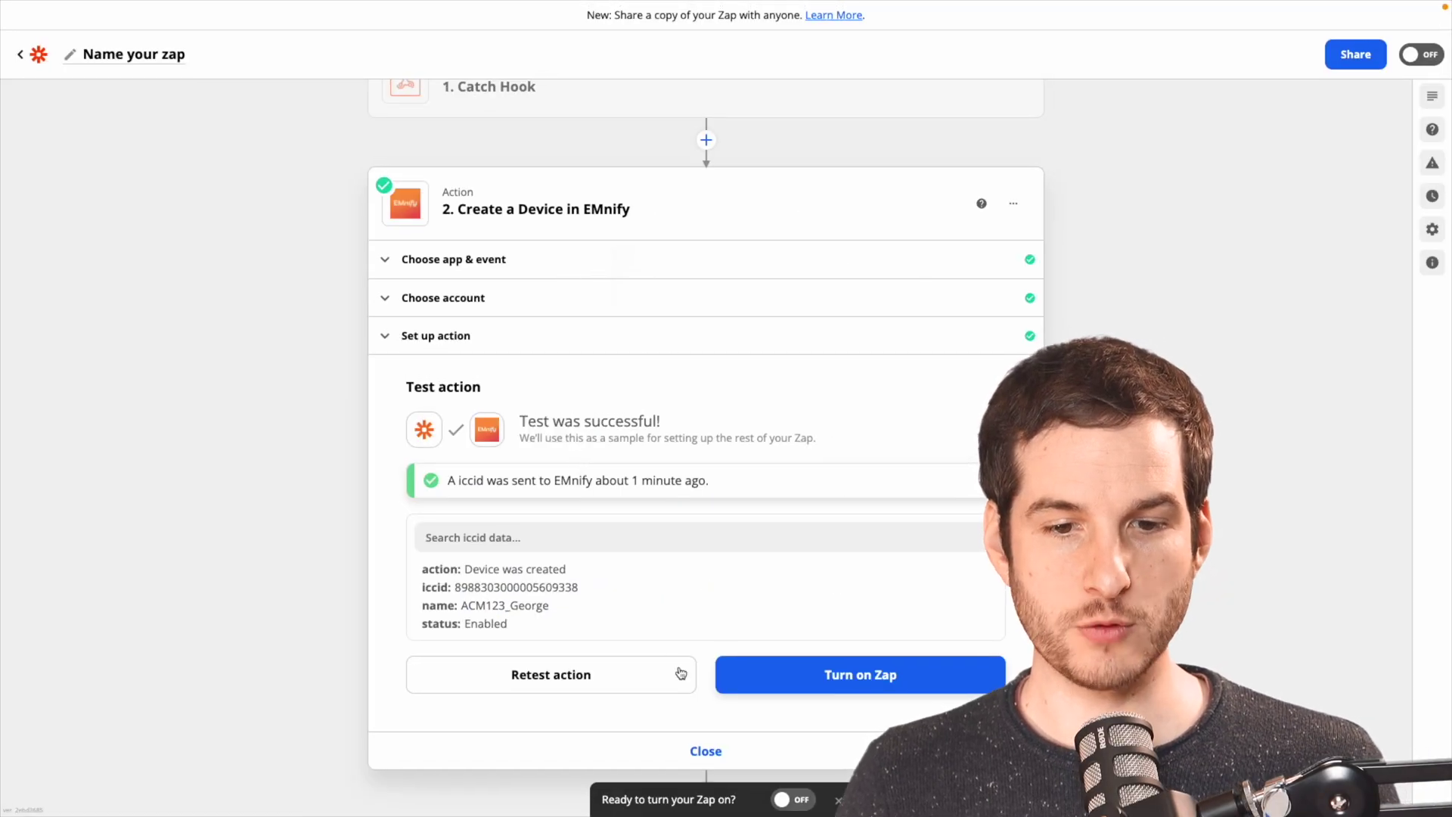
Dismiss the turn-on prompt and add EMnify's Send an SMS step with the EMnify account.
{"action": "left_click", "coordinate": [838, 800]}
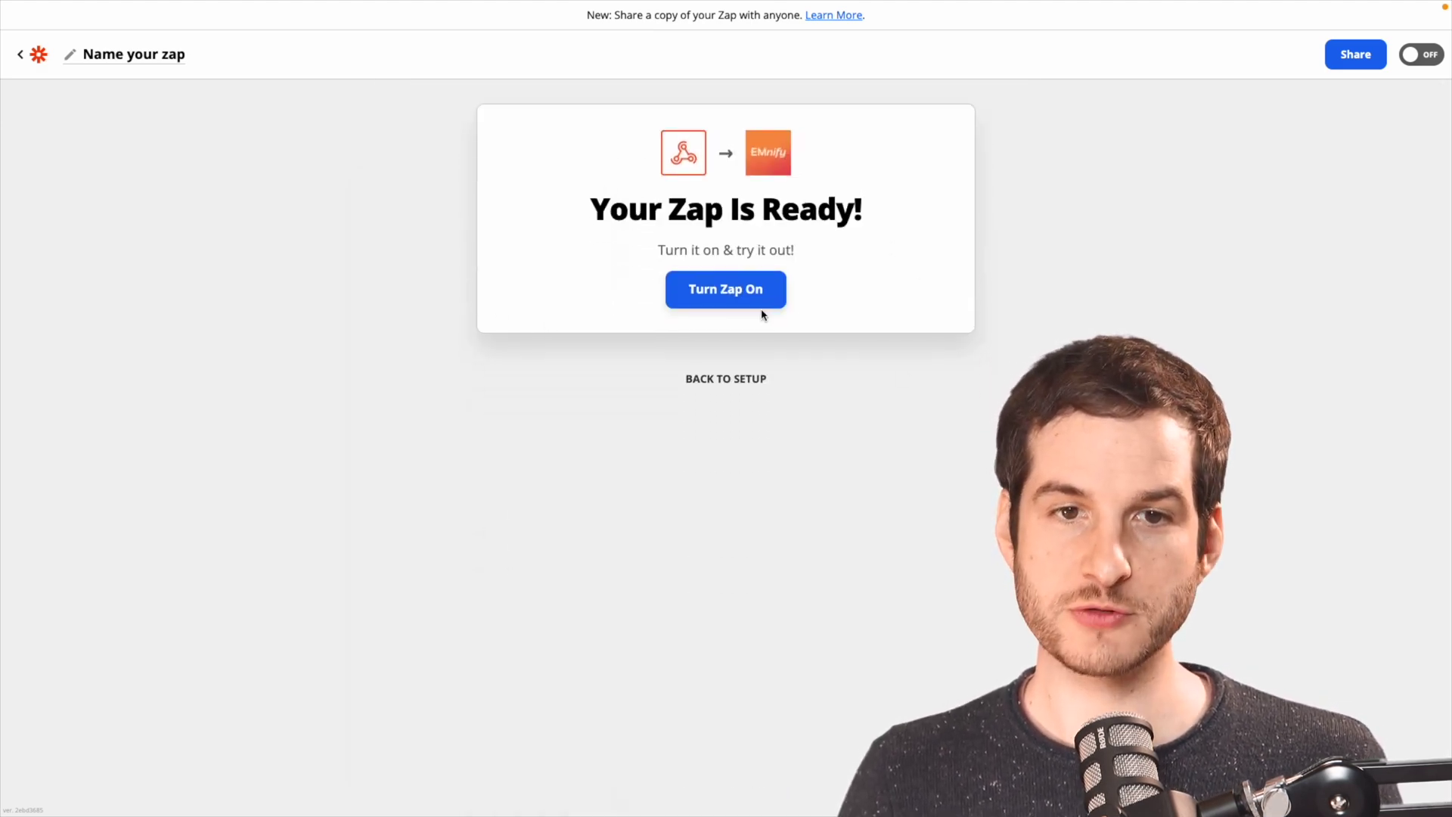
{"action": "left_click", "coordinate": [720, 382]}
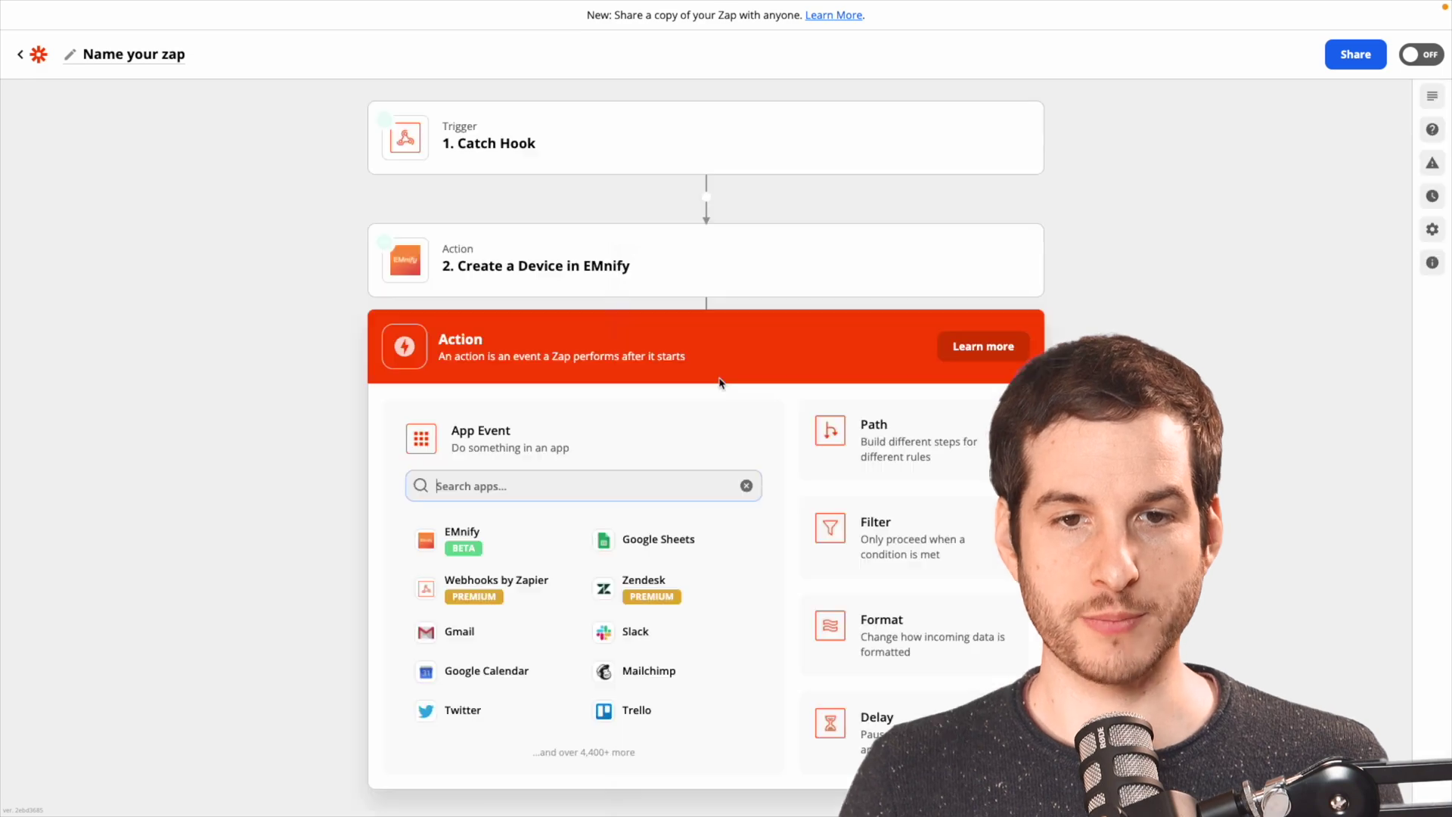
{"action": "left_click", "coordinate": [464, 531]}
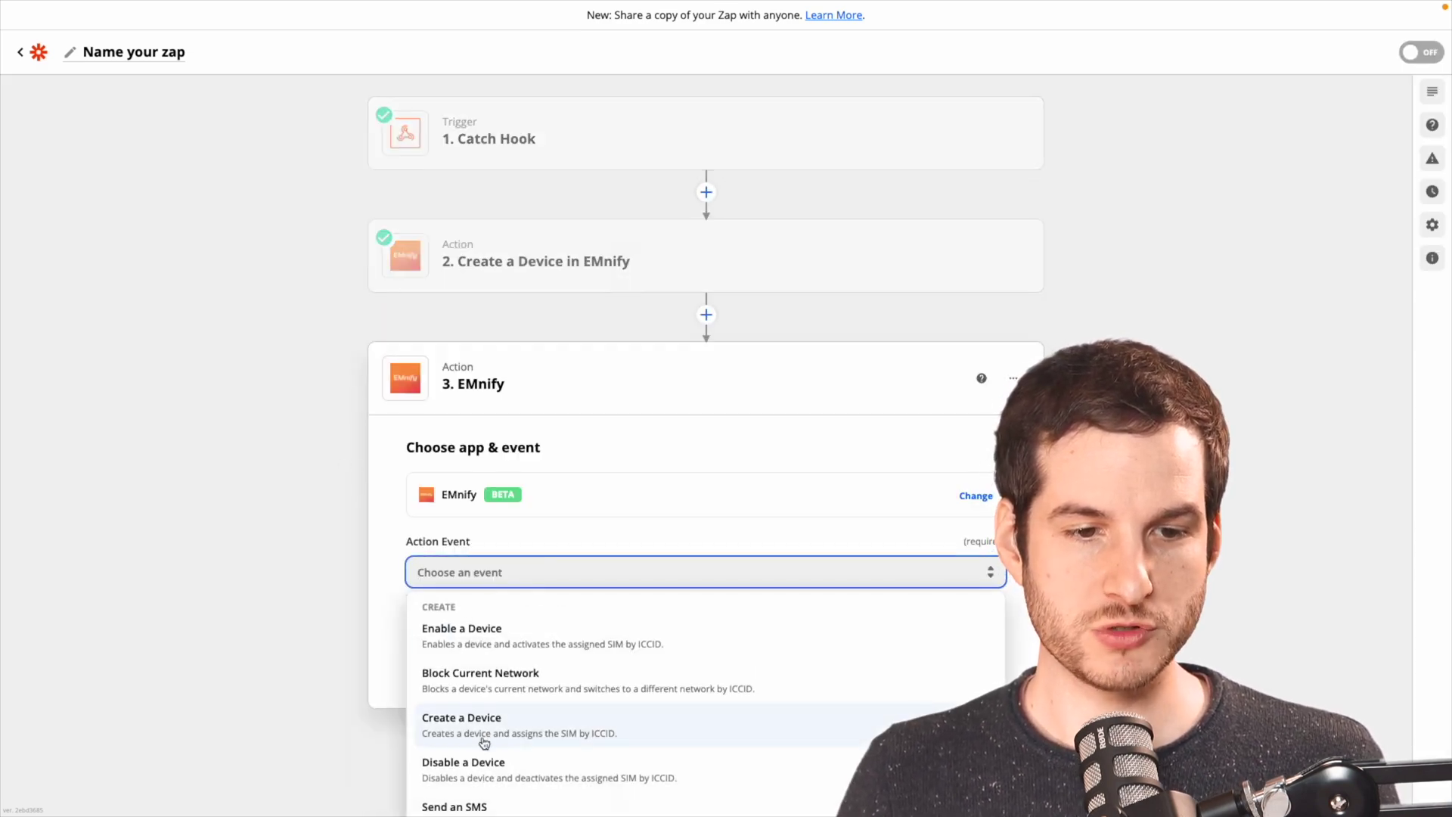
{"action": "left_click", "coordinate": [471, 791]}
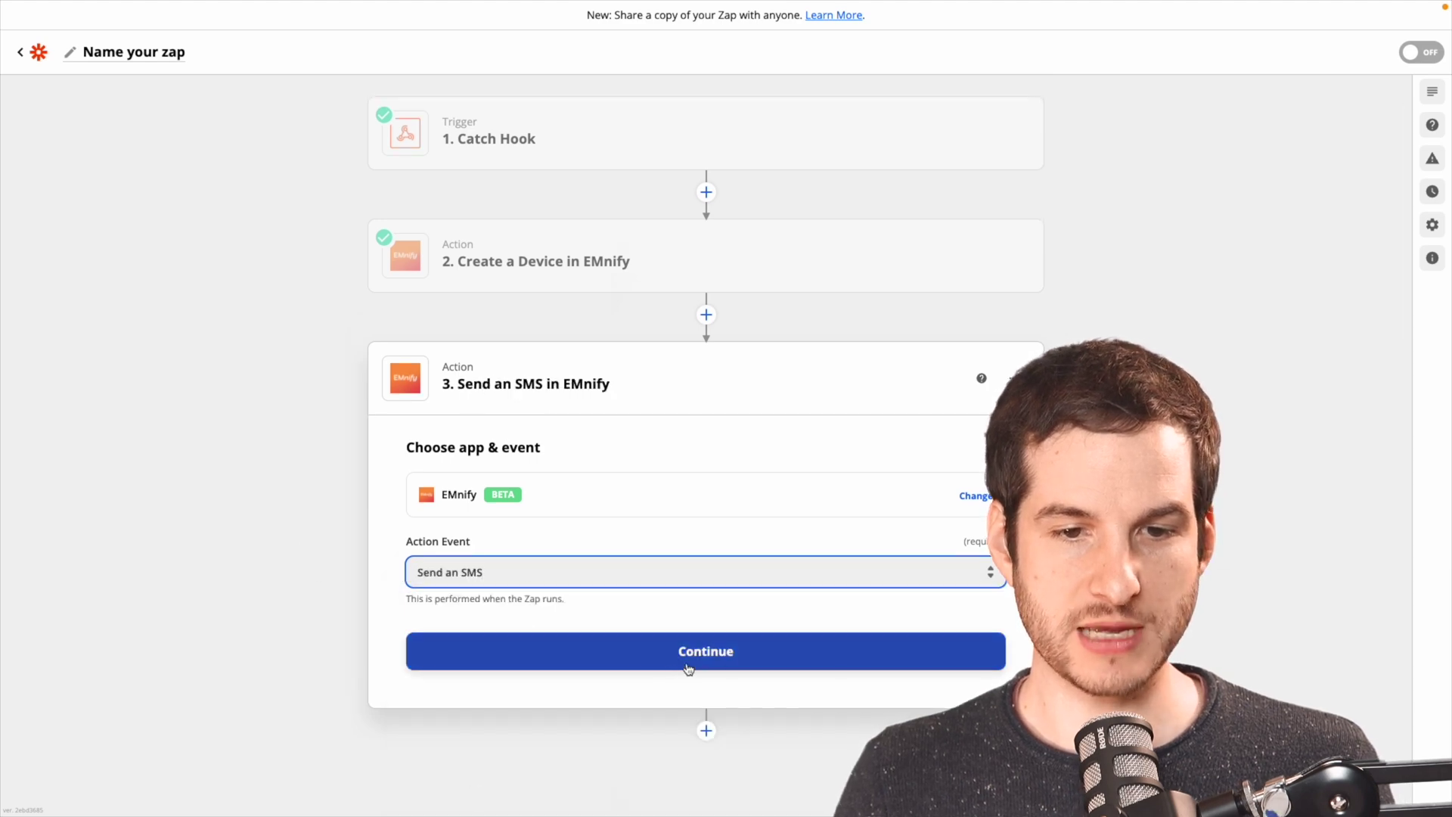
{"action": "left_click", "coordinate": [726, 650]}
{"action": "left_click", "coordinate": [443, 544]}
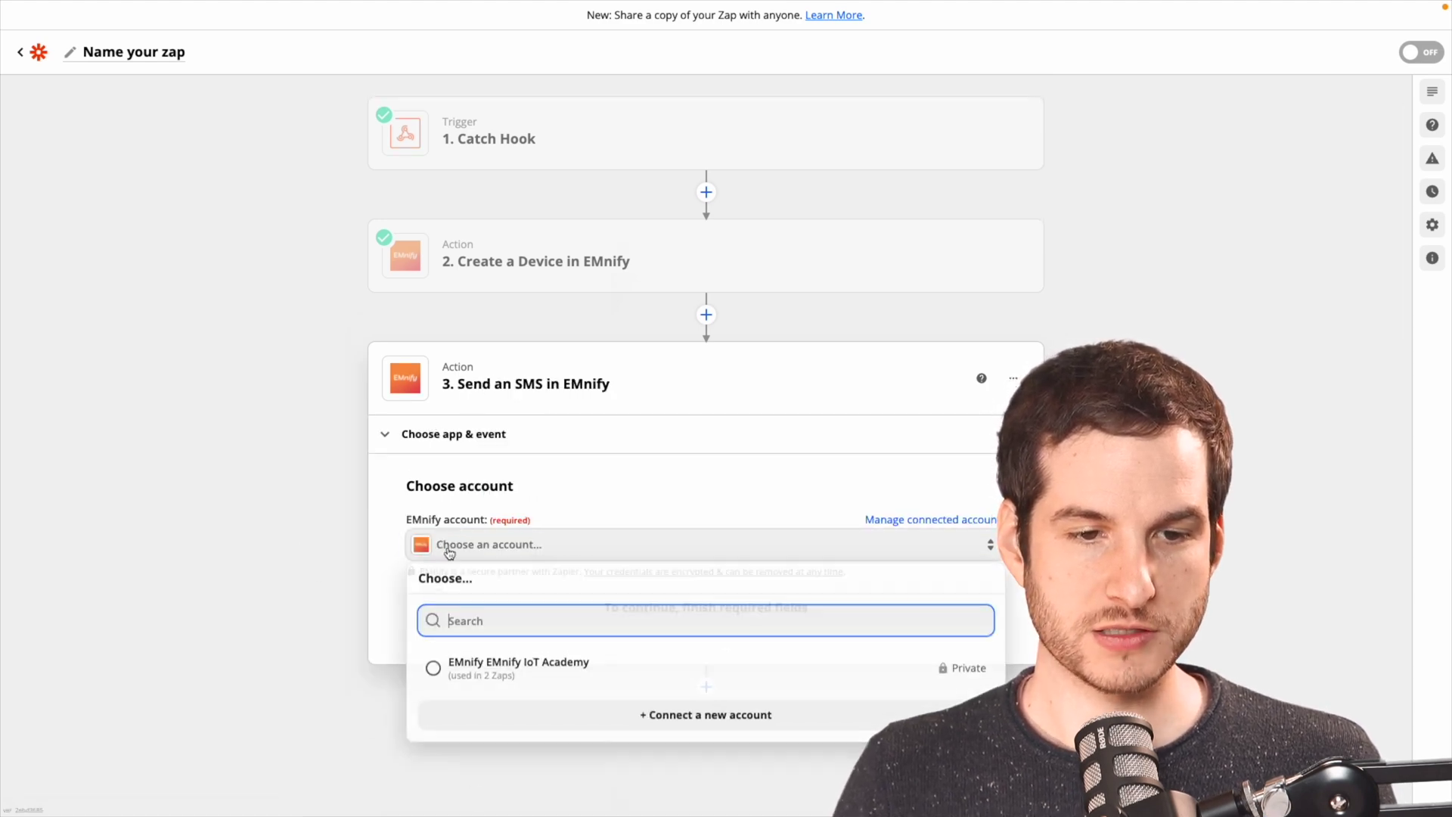
{"action": "left_click", "coordinate": [457, 670]}
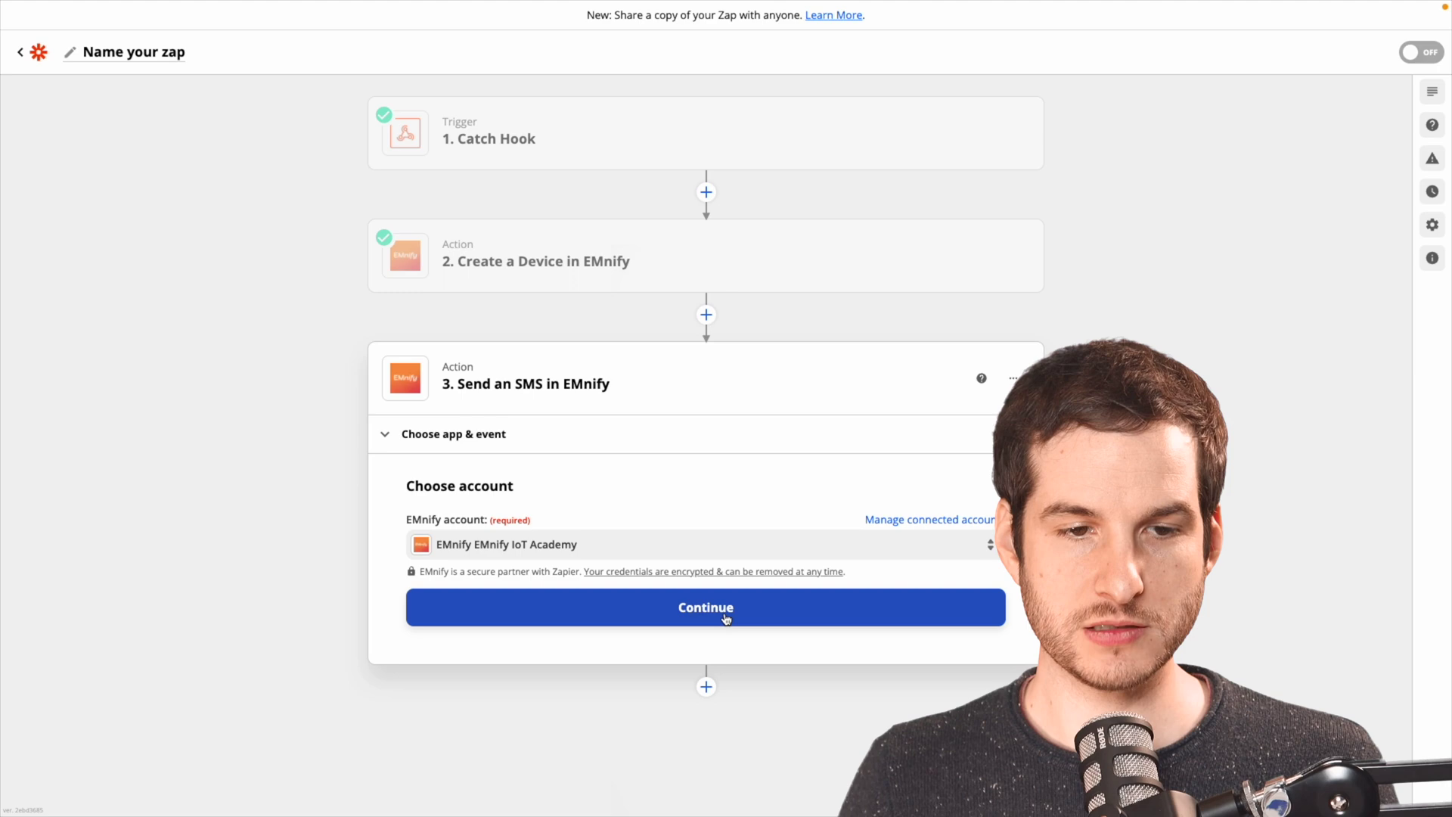
{"action": "left_click", "coordinate": [724, 614]}
Map the SMS step's Device ICCID to webhook field Querystring I.
{"action": "left_click", "coordinate": [456, 422]}
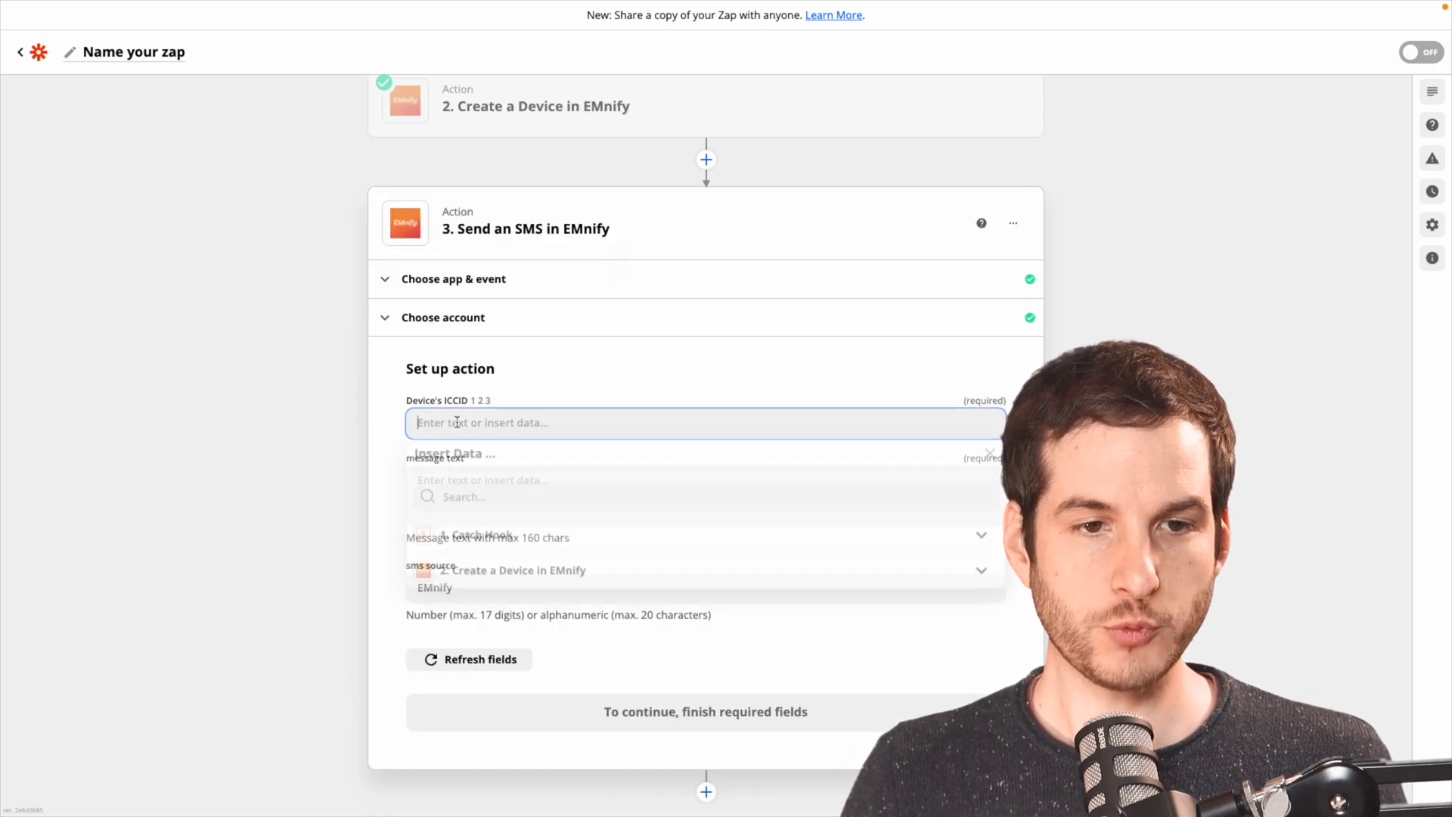
{"action": "left_click", "coordinate": [497, 542]}
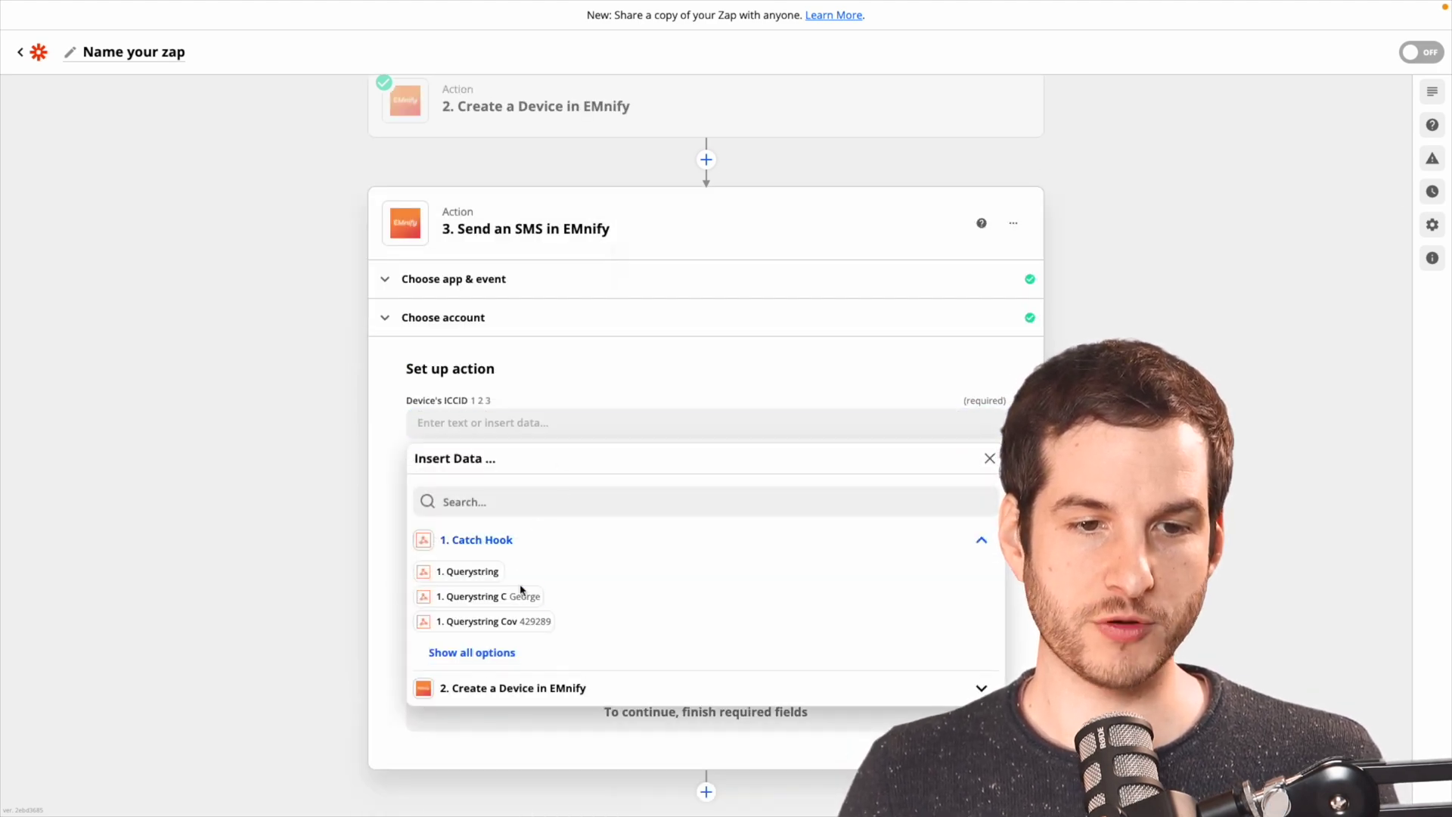
{"action": "left_click", "coordinate": [476, 655]}
{"action": "left_click", "coordinate": [565, 673]}
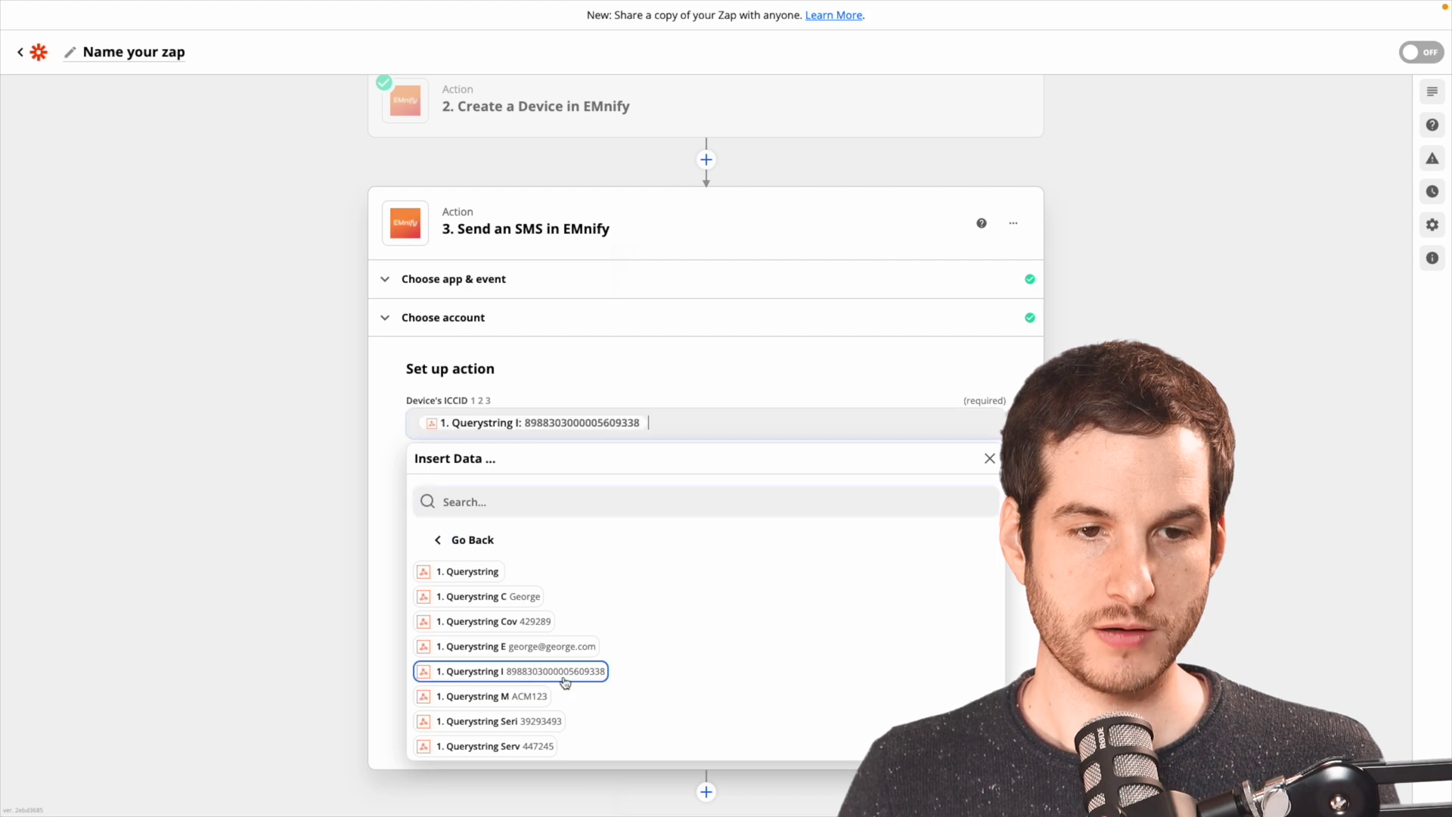
{"action": "left_click", "coordinate": [379, 534]}
Paste the setAPN=em configuration command line as the message and set sms source to 123.
{"action": "left_click", "coordinate": [469, 485]}
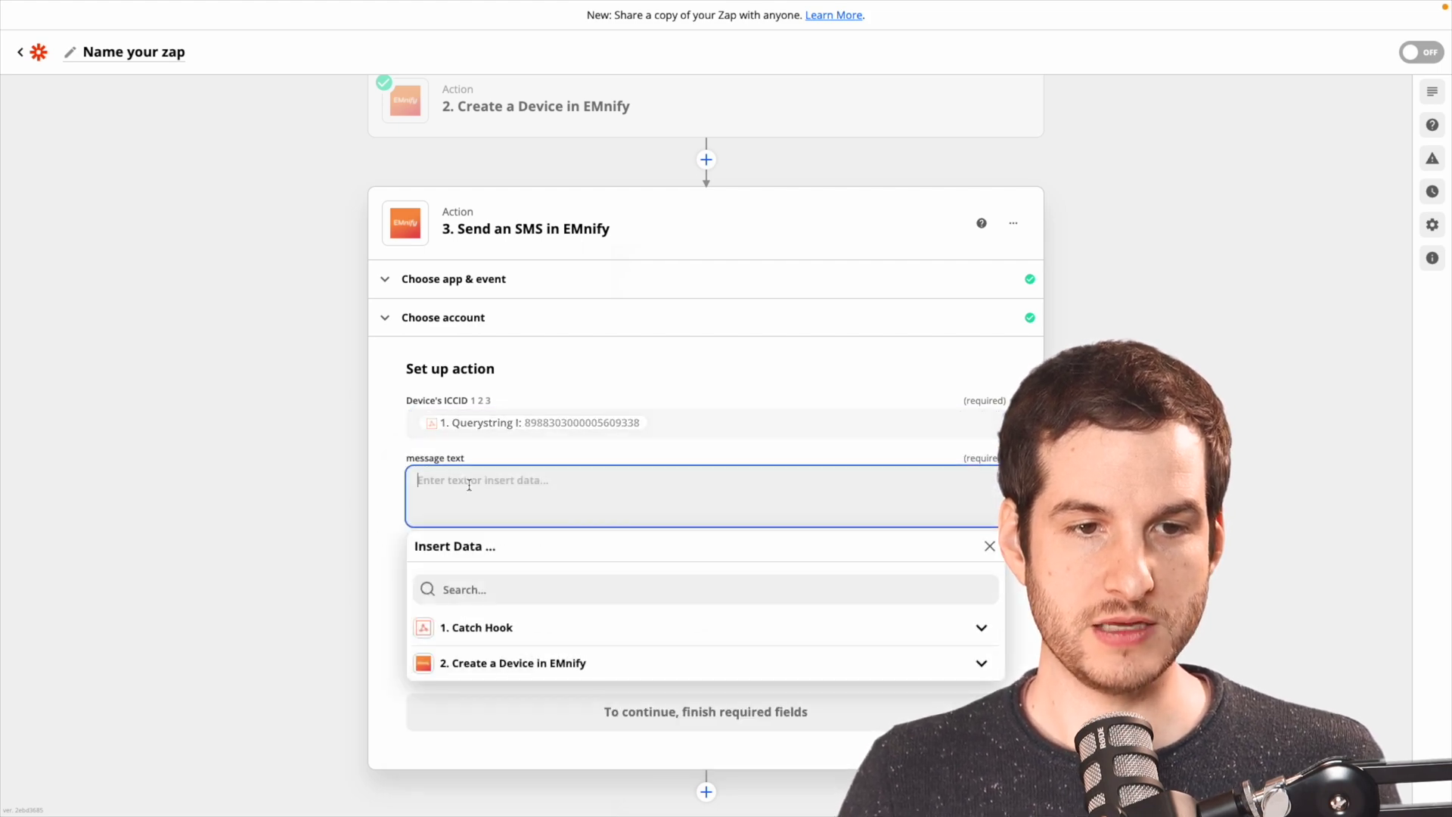
{"action": "type", "text": "setAPN=em, setOTAserer=updates.george.com, getOTA, setsensitivity=0,initiate=1"}
{"action": "left_click", "coordinate": [424, 483]}
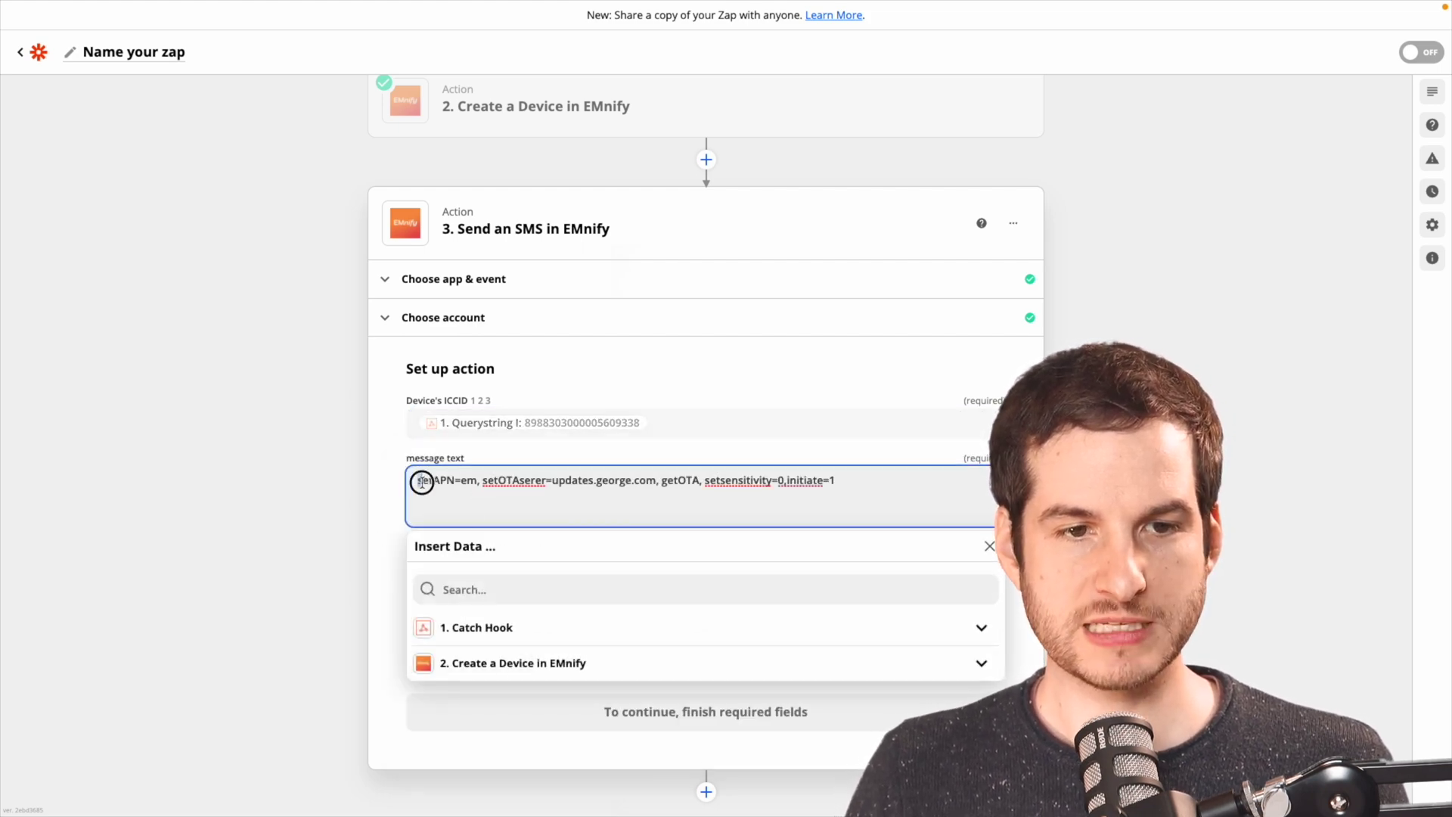
{"action": "left_click_drag", "start_coordinate": [418, 482], "coordinate": [650, 480]}
{"action": "left_click", "coordinate": [484, 481]}
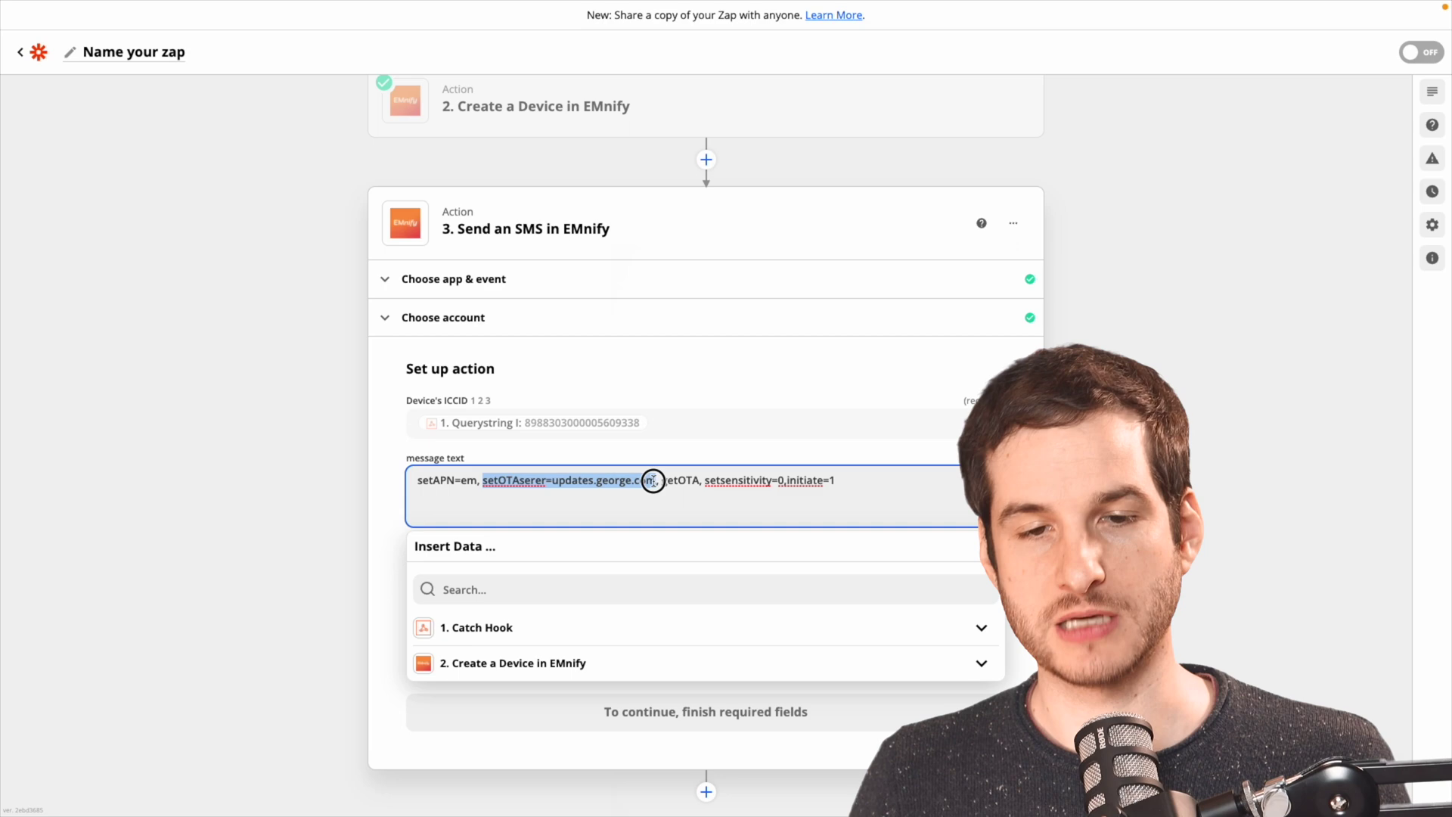
{"action": "left_click", "coordinate": [702, 483]}
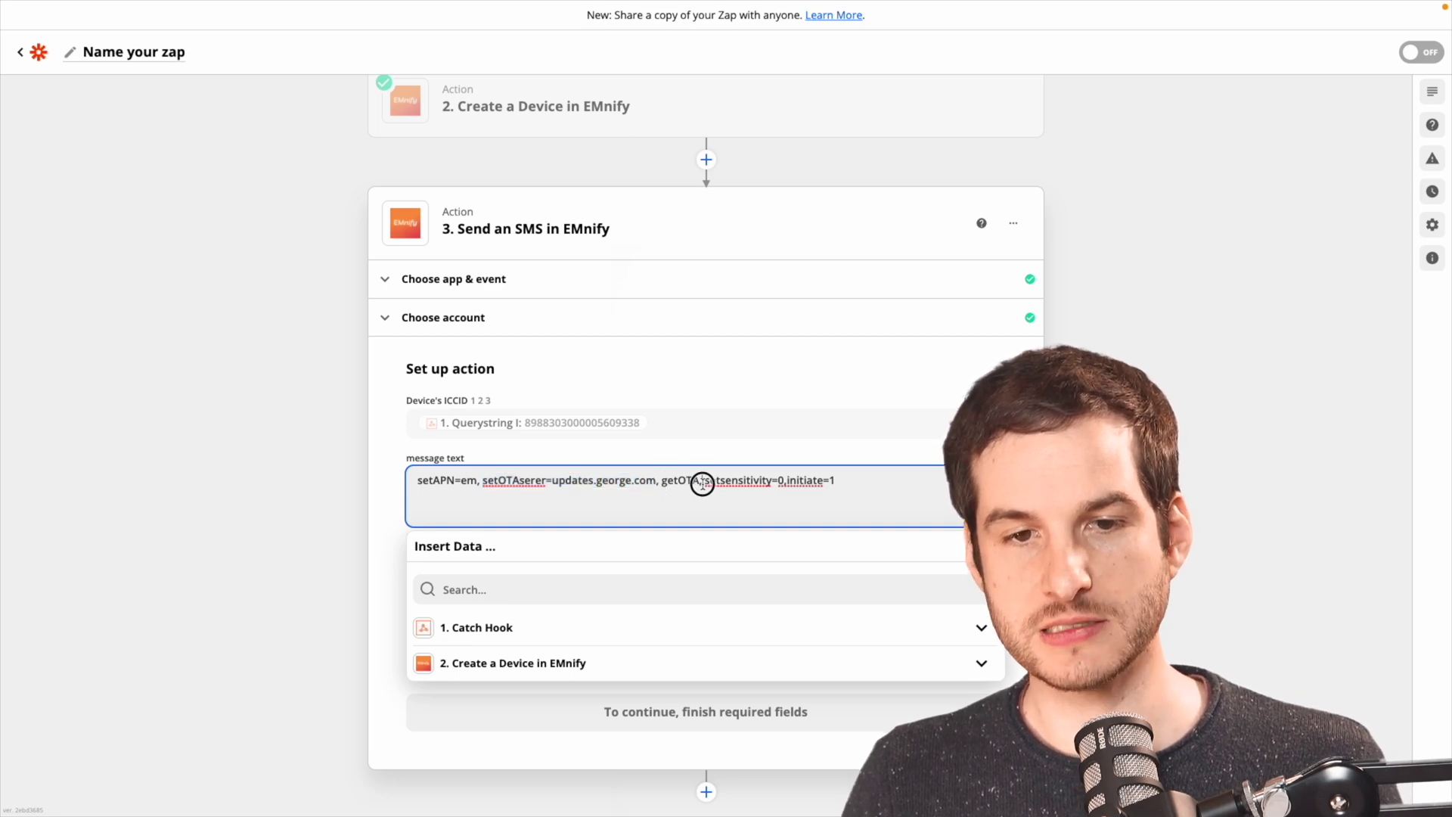
{"action": "left_click_drag", "start_coordinate": [708, 486], "coordinate": [850, 483]}
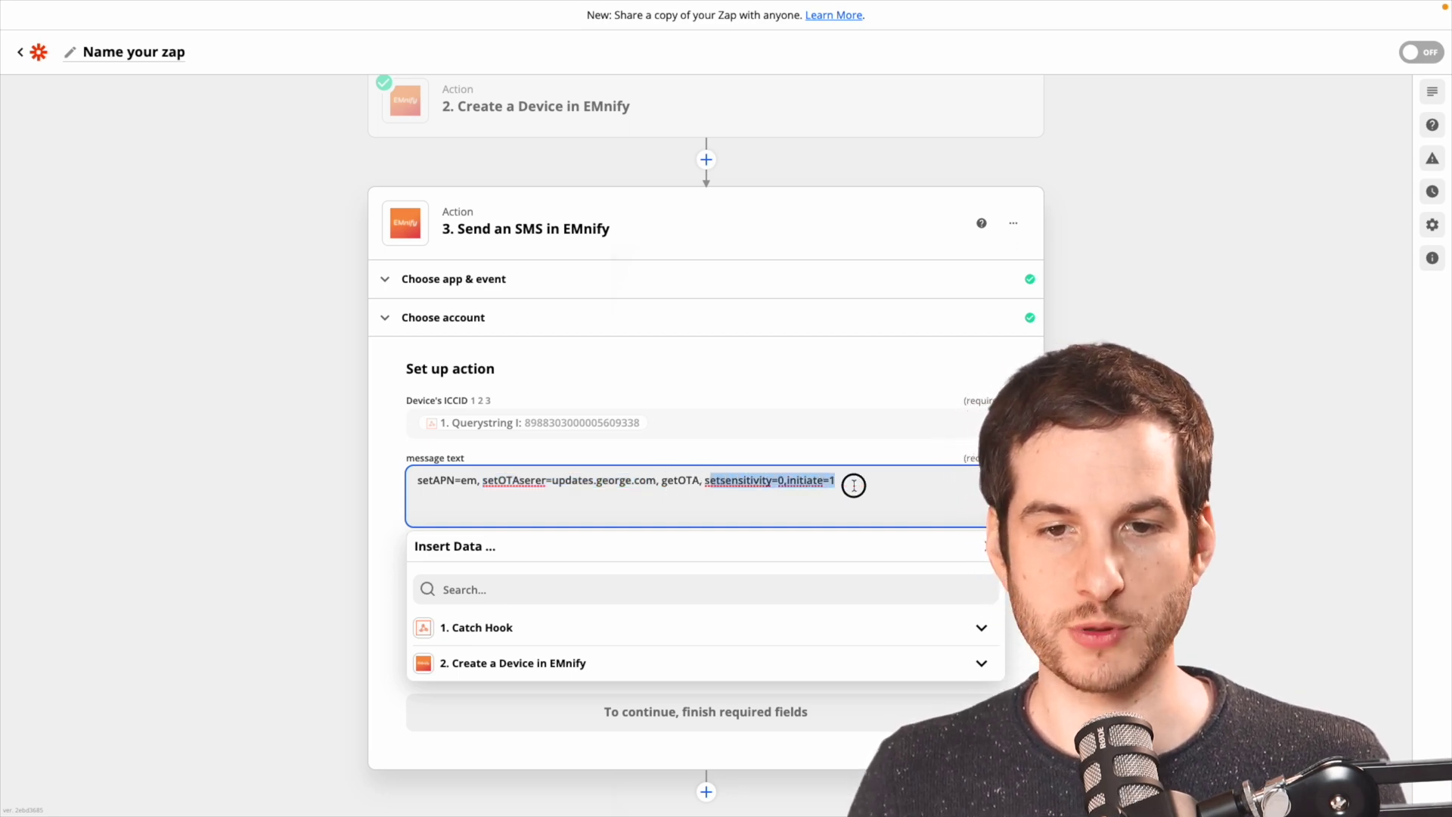
{"action": "left_click", "coordinate": [853, 485]}
{"action": "left_click", "coordinate": [305, 497]}
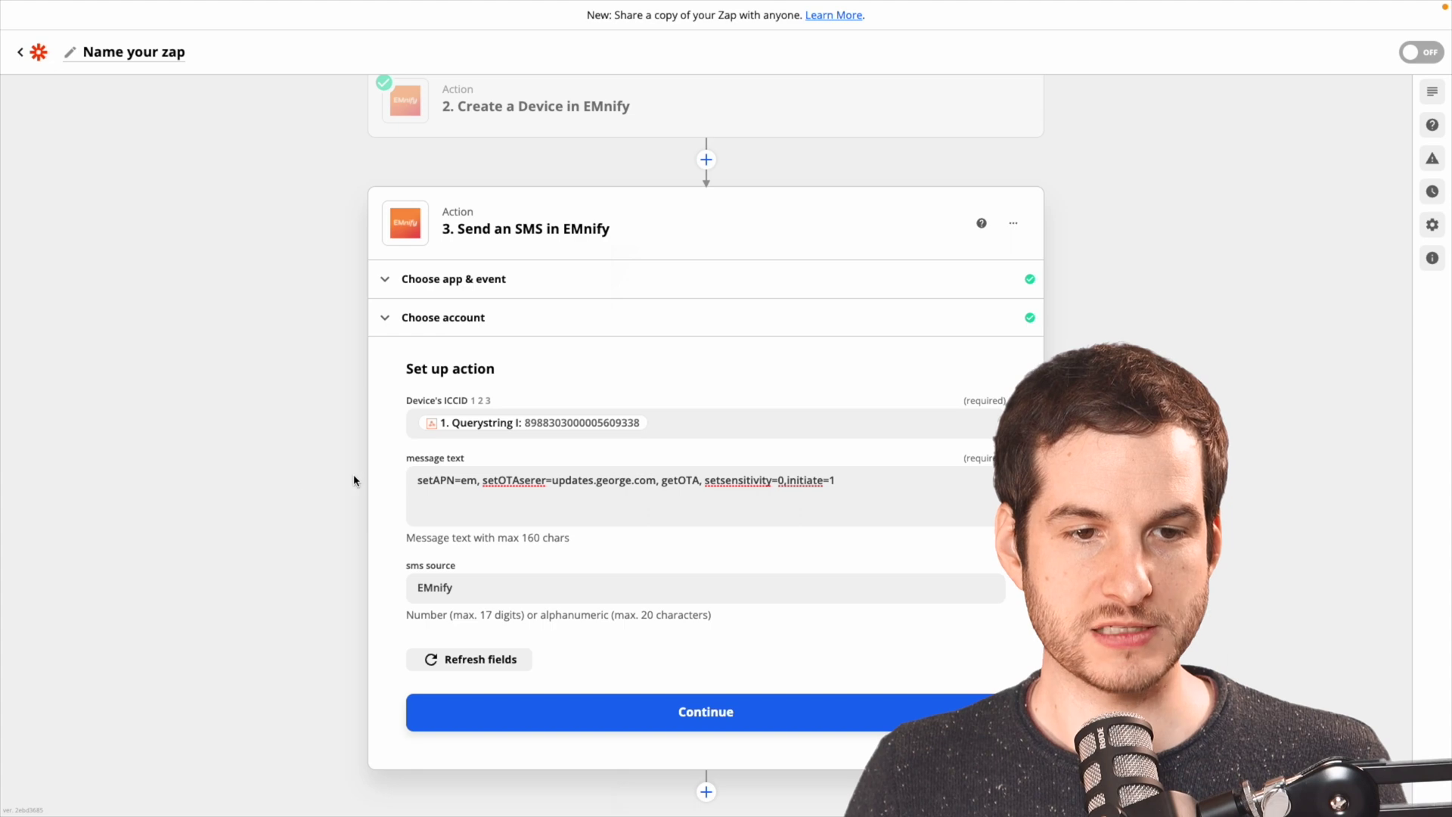
{"action": "double_click", "coordinate": [476, 590]}
{"action": "type", "text": "12345"}
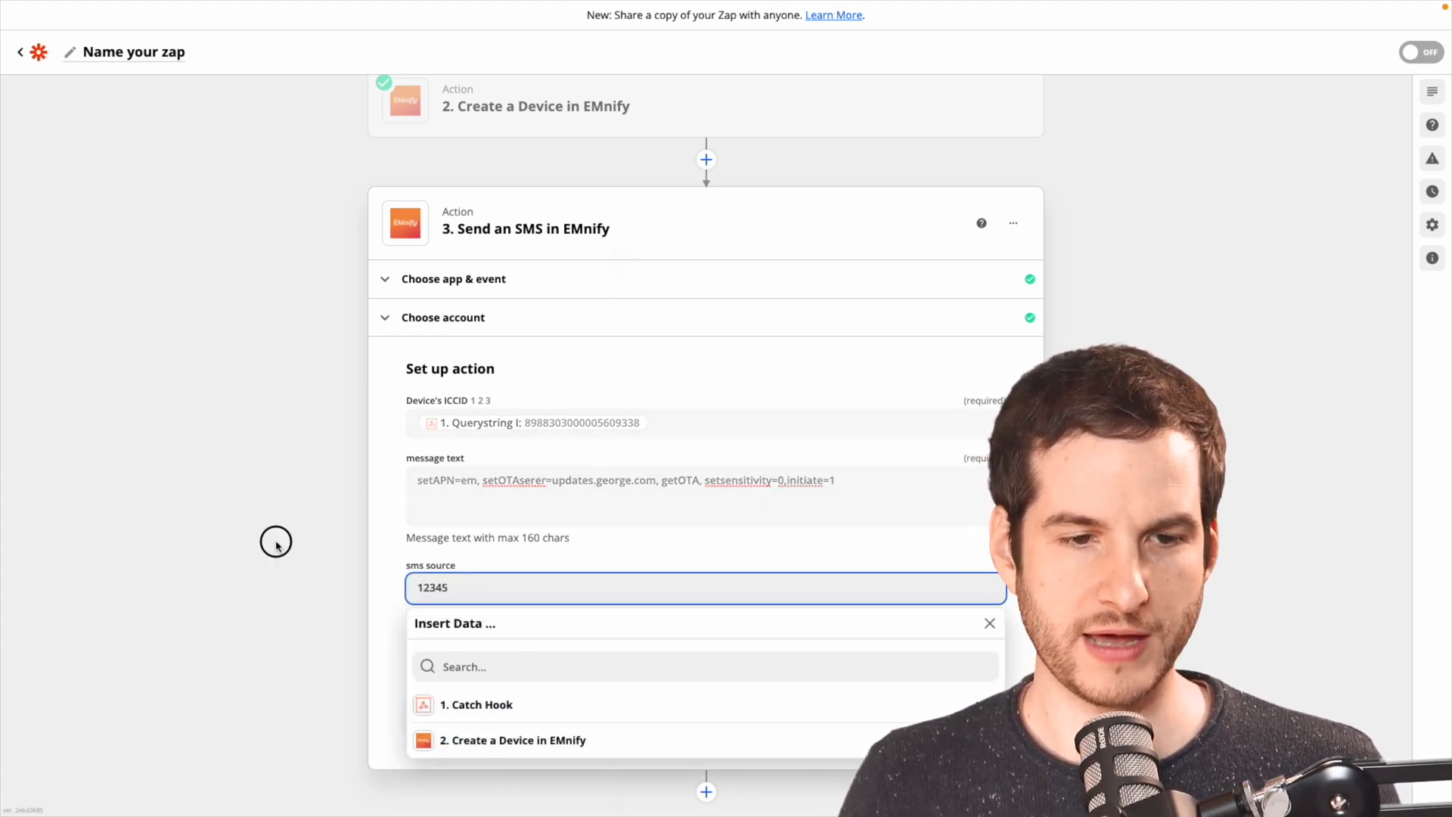
Run the Send an SMS test, sending the configuration message from source 12345 to the new device's ICCID.
{"action": "left_click", "coordinate": [276, 541]}
{"action": "left_click", "coordinate": [625, 717]}
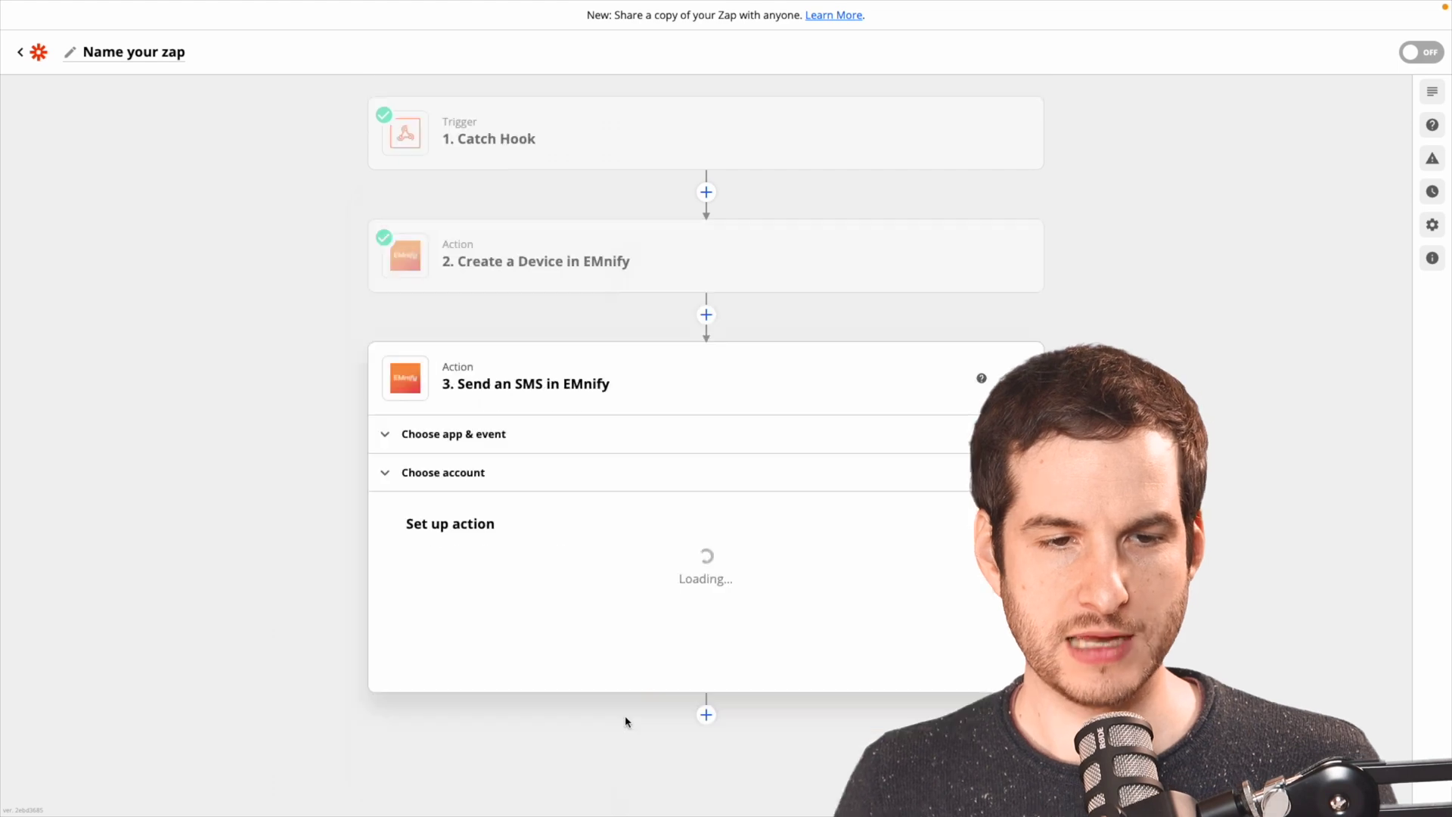
{"action": "scroll", "coordinate": [512, 607], "scroll_direction": "down", "scroll_amount": 1}
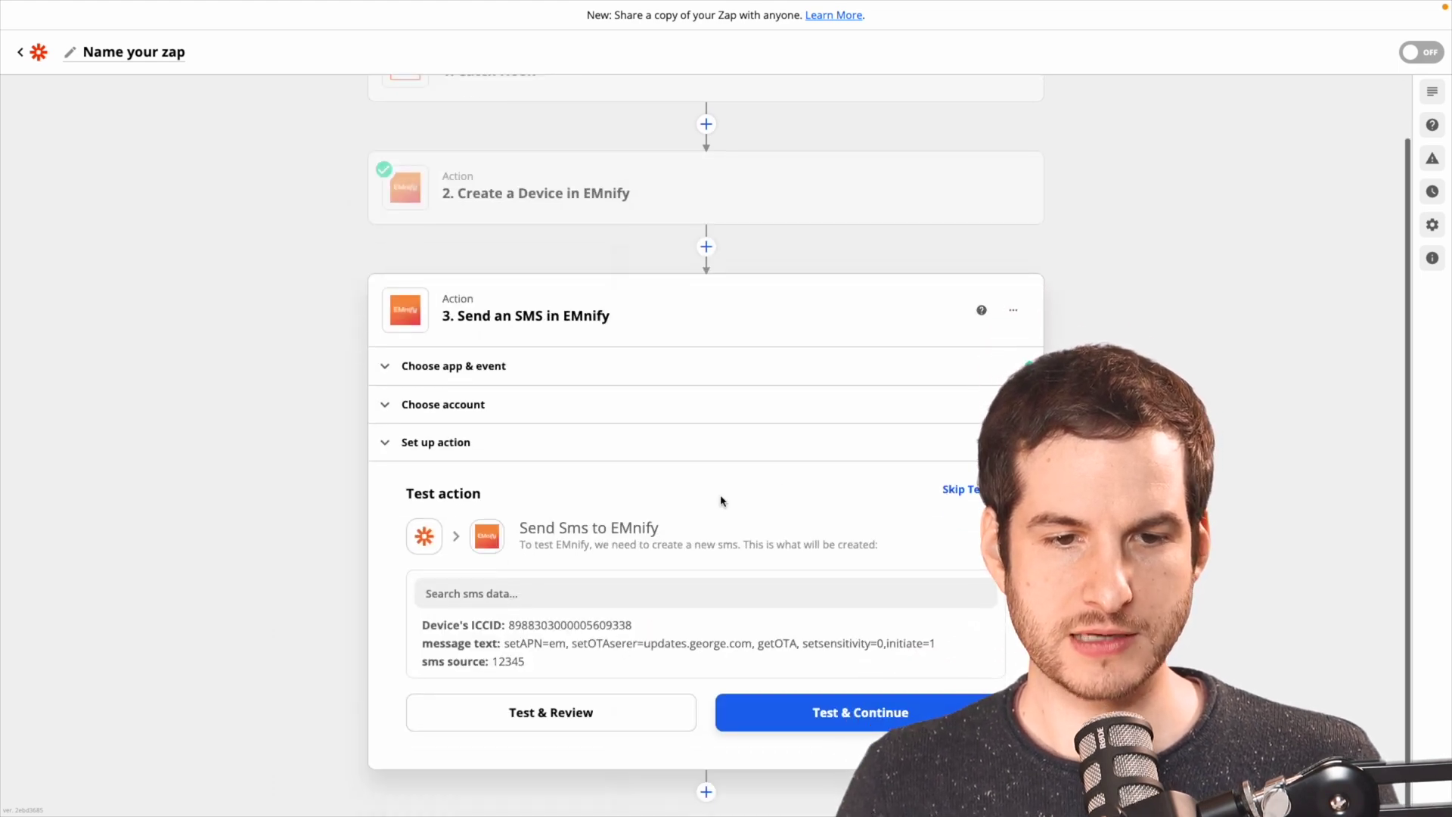
{"action": "left_click", "coordinate": [883, 721]}
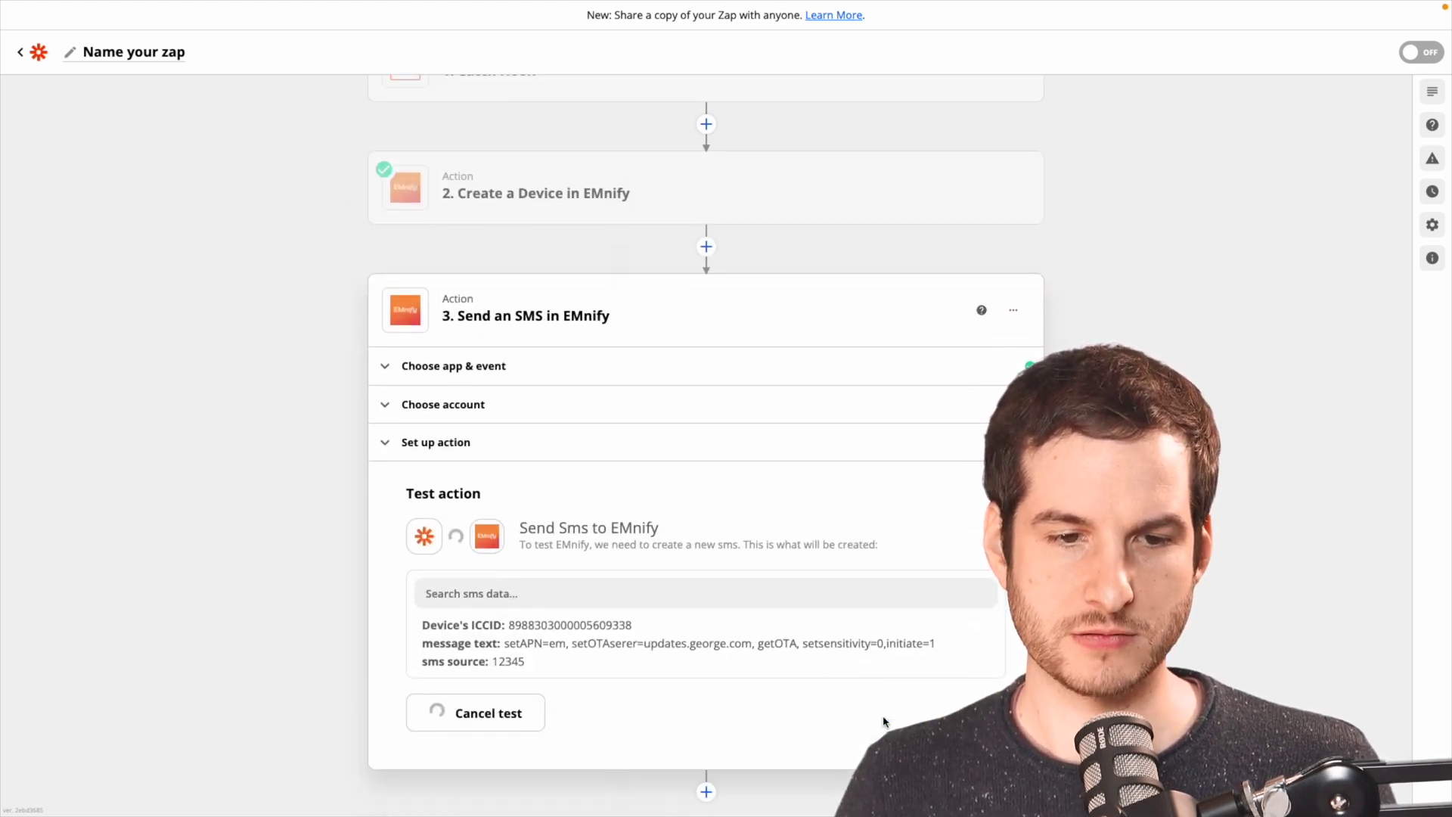
{"action": "key", "text": "alt+Tab"}
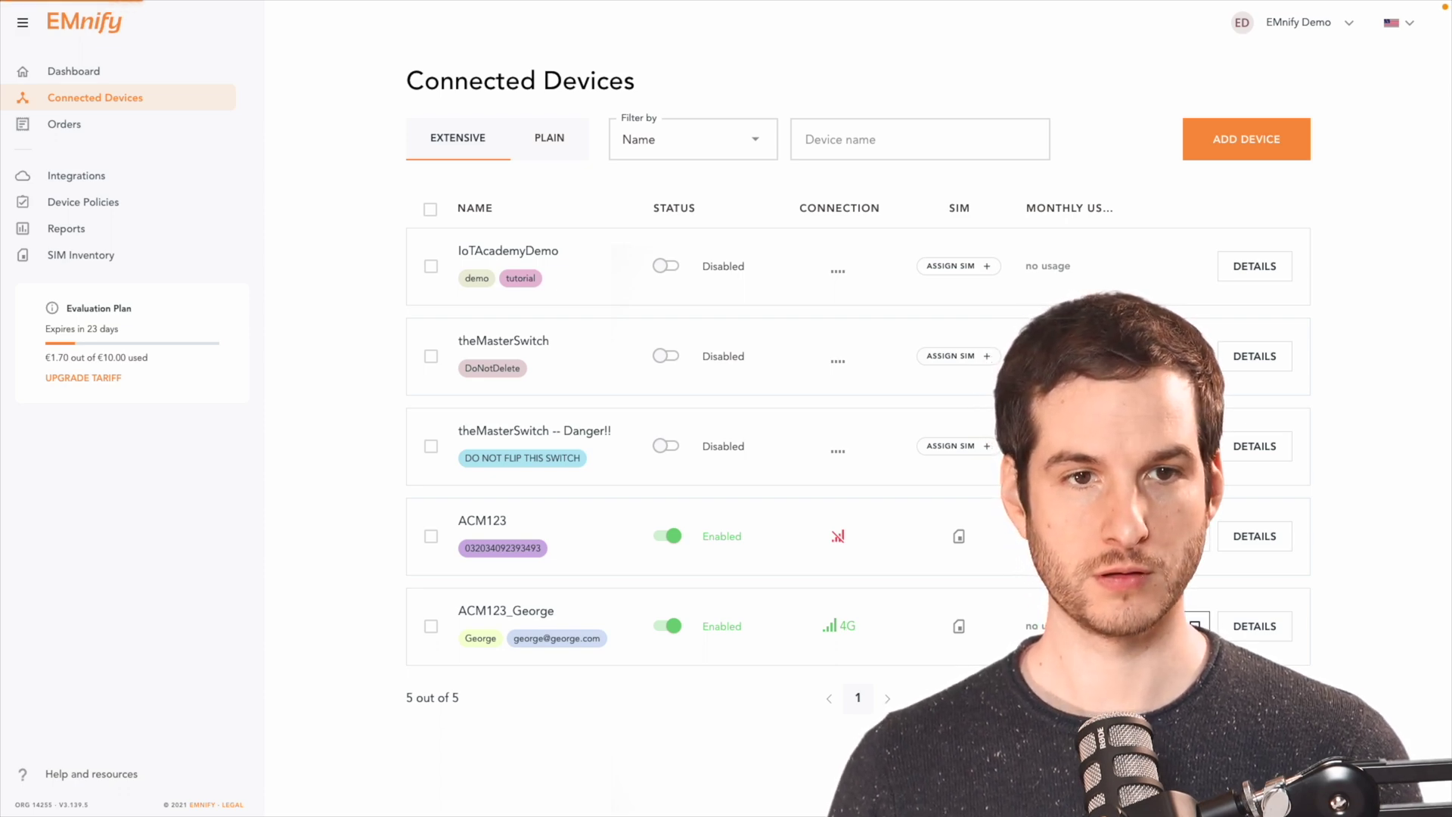
Open the new device's SMS panel to confirm the setAPN/getOTA message from 12345 was delivered.
{"action": "left_click", "coordinate": [1195, 626]}
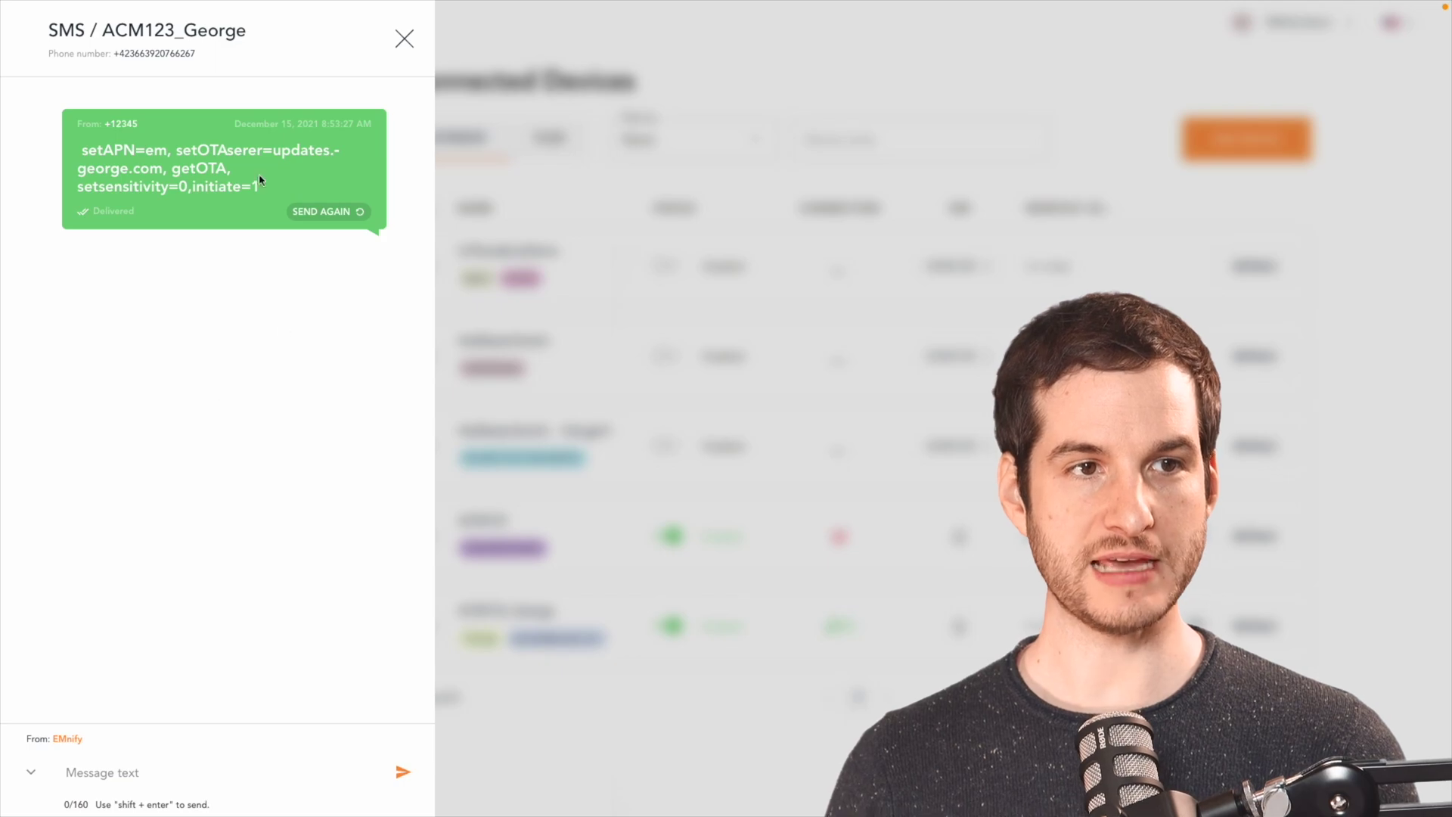